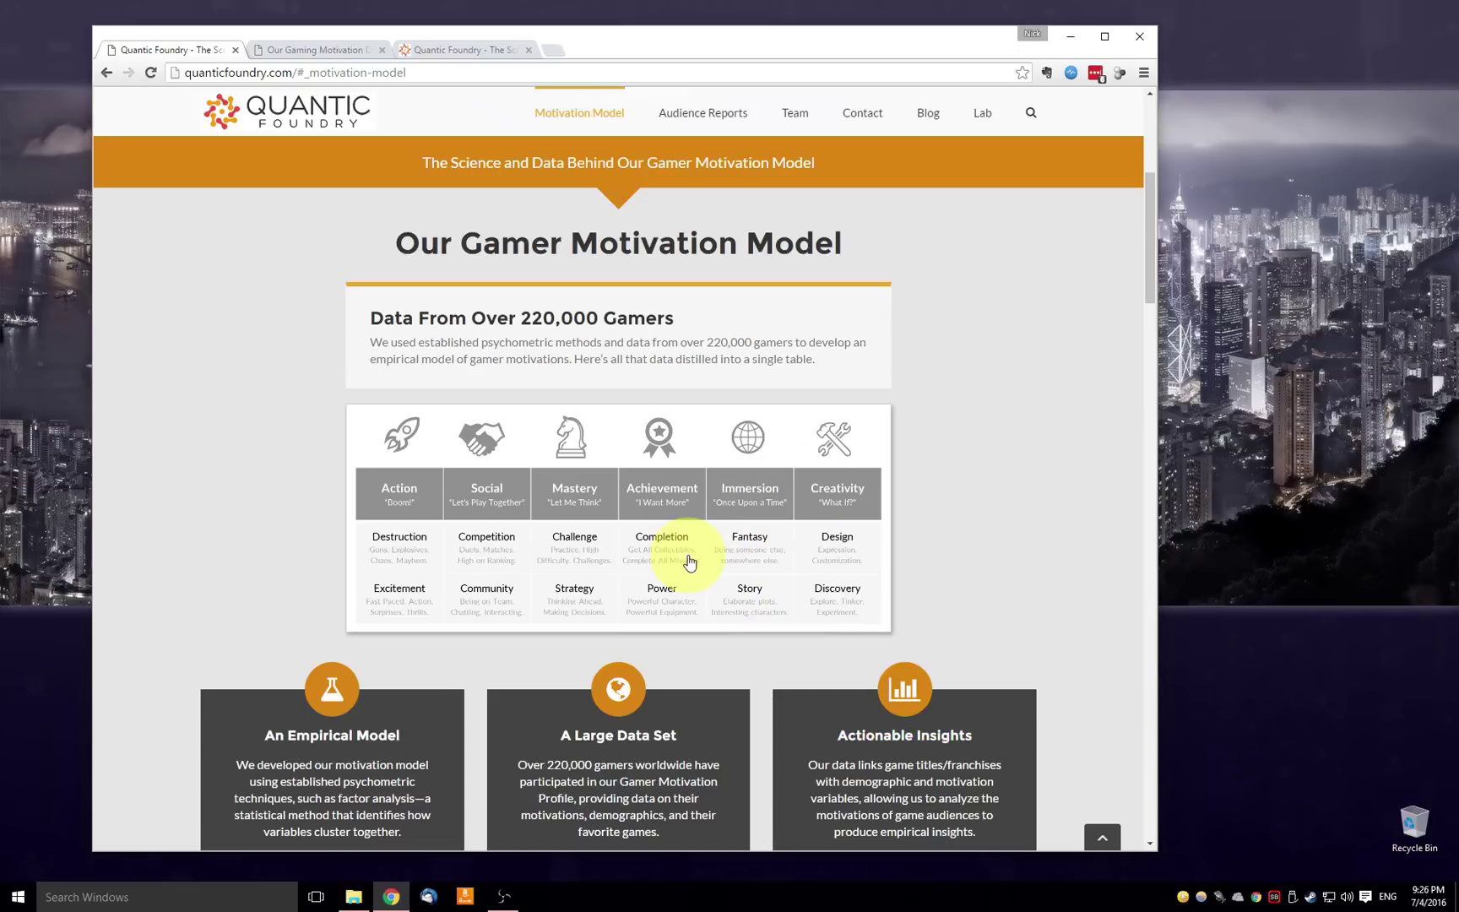
Switch to the GDC talk post 'Our Gaming Motivation Data Distilled into a 20-Minute Talk'
click(358, 49)
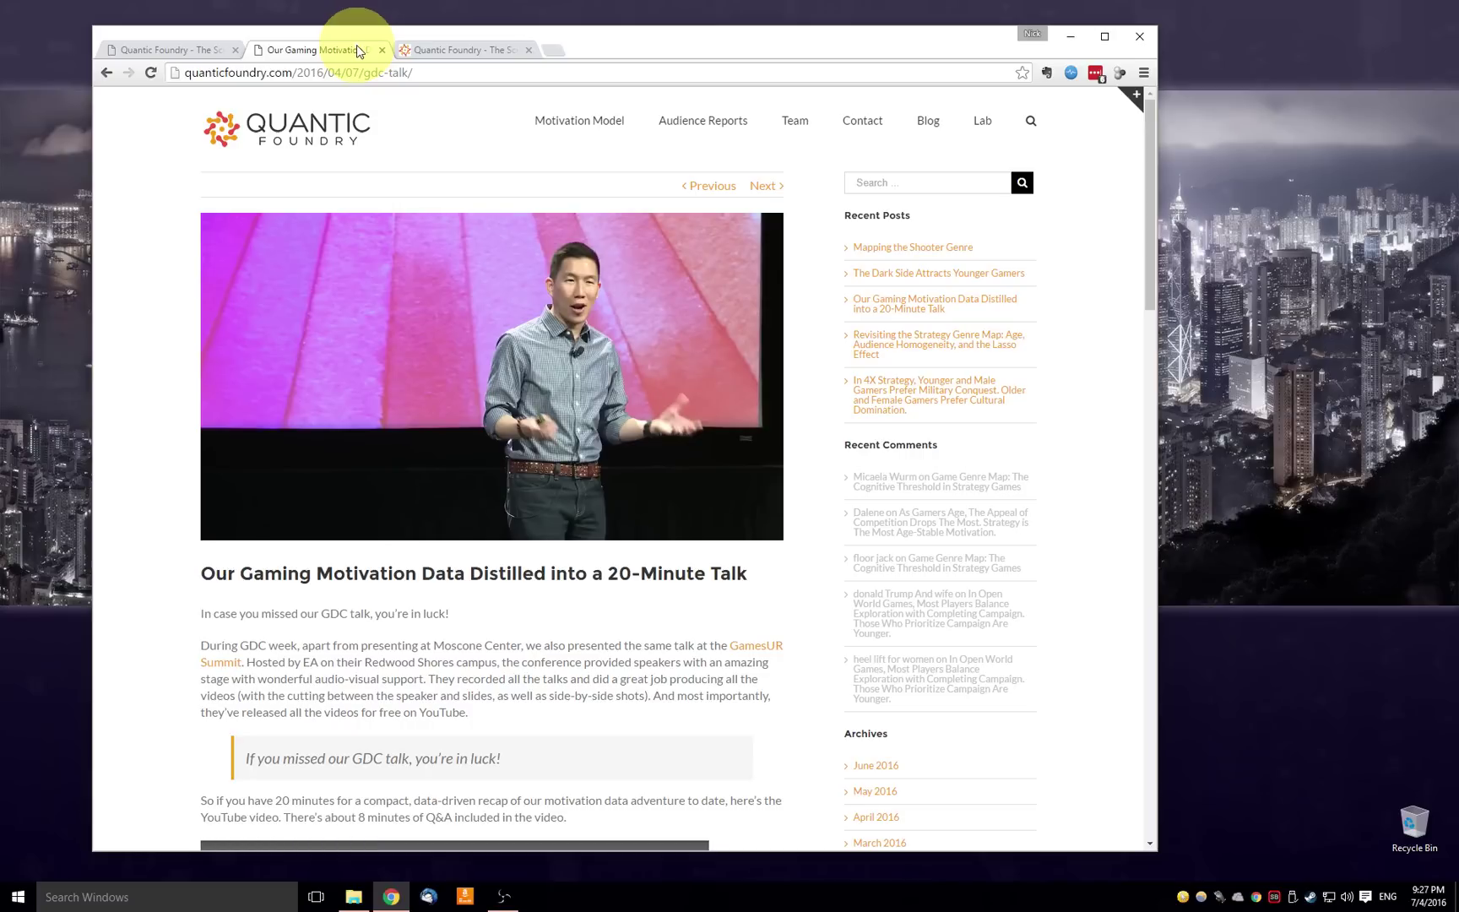
Open the dashboard welcome page, highlight the 245,107 gamers figure, then expand Data Explorer
click(438, 51)
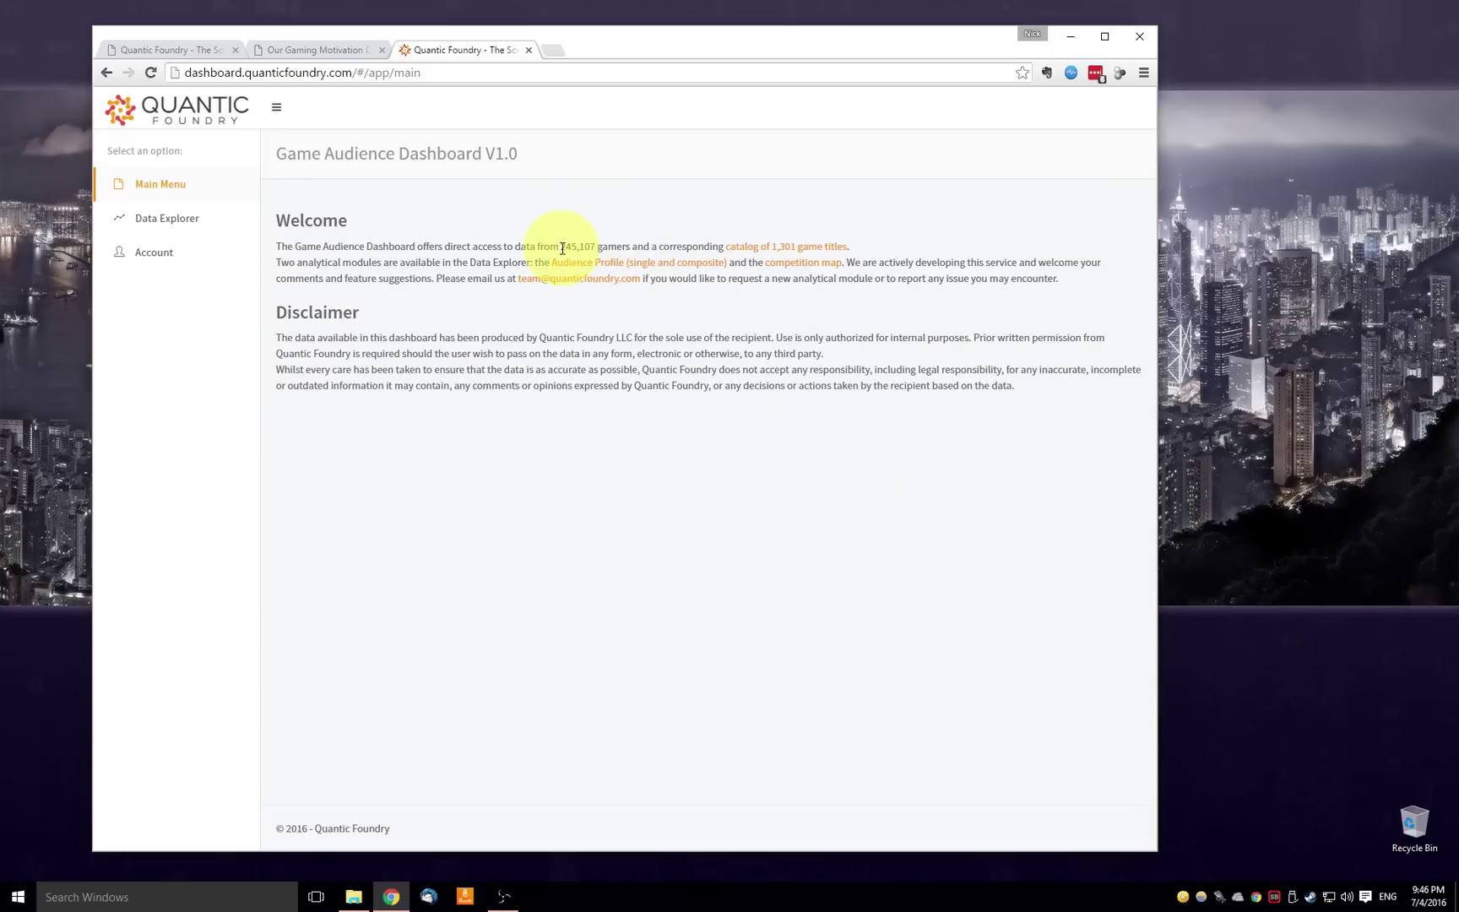
drag(563, 246, 621, 238)
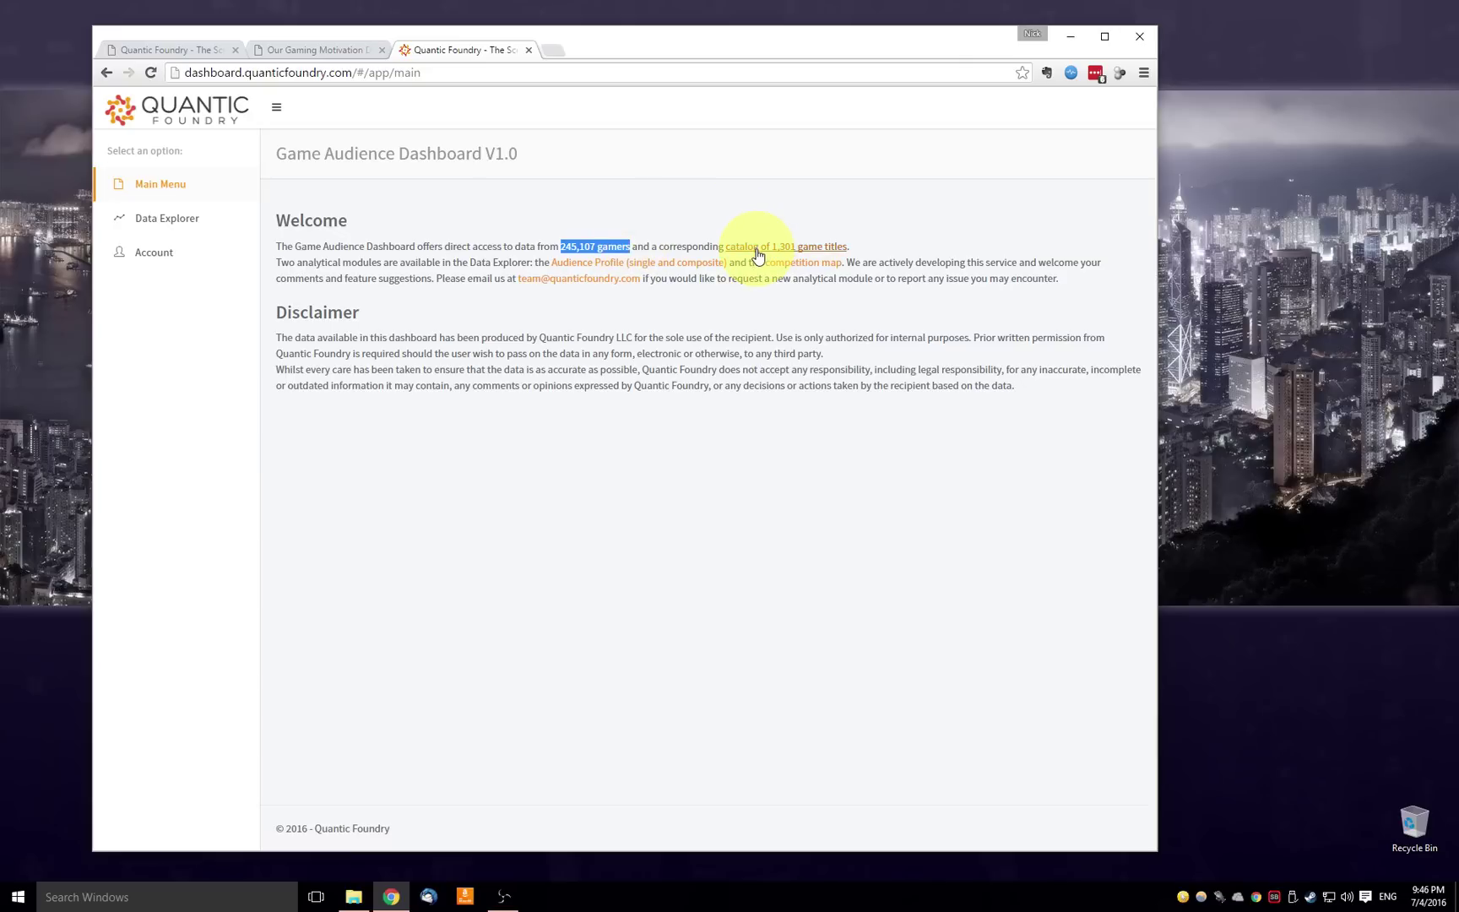
click(985, 244)
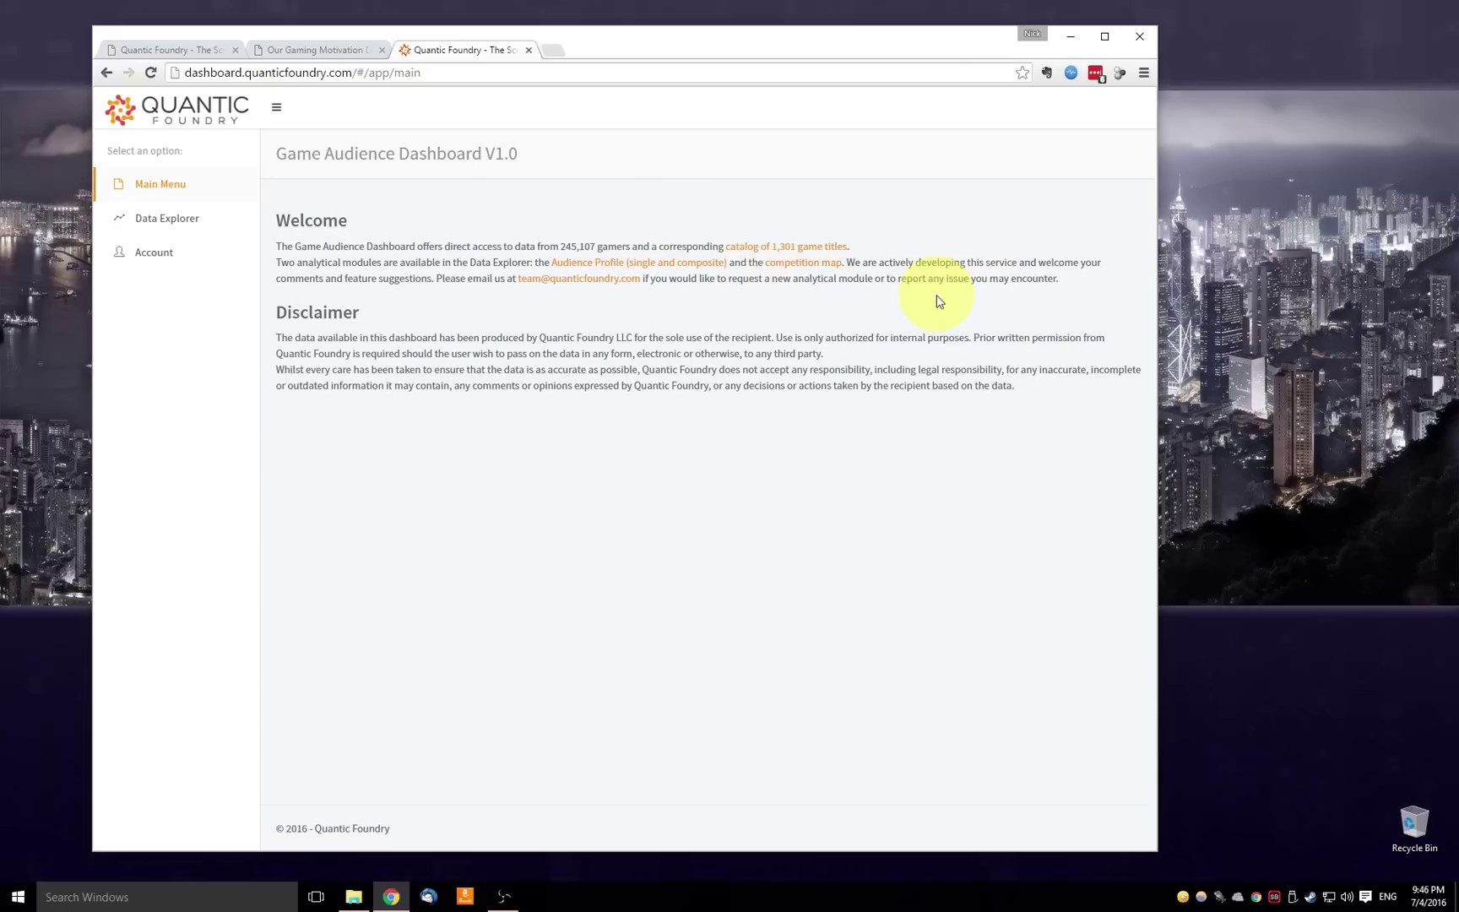
click(173, 224)
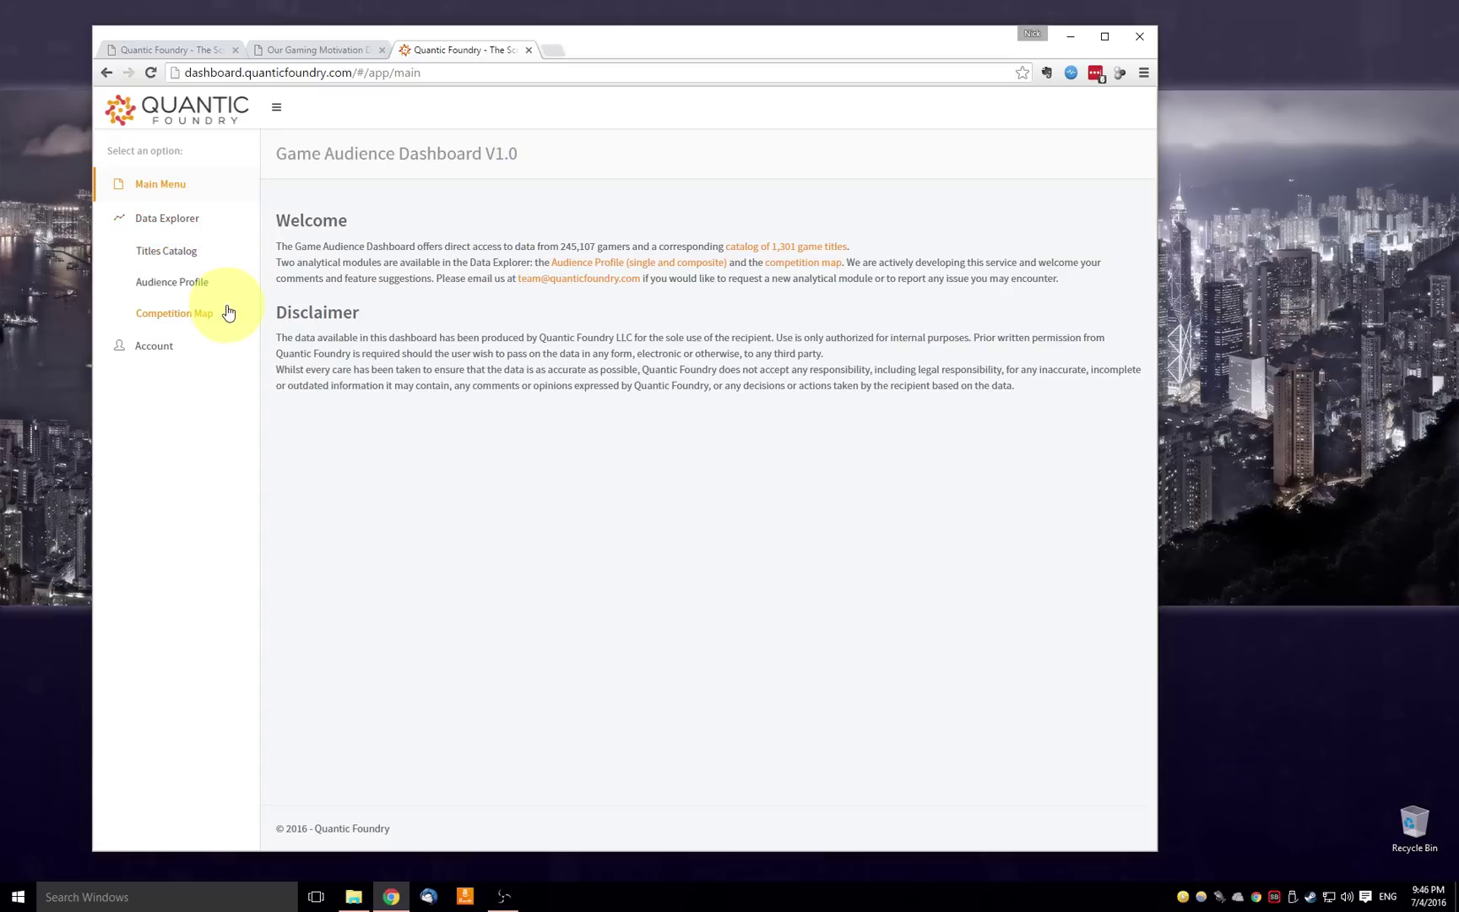
Open the Titles Catalog listing game titles by sample size
click(193, 262)
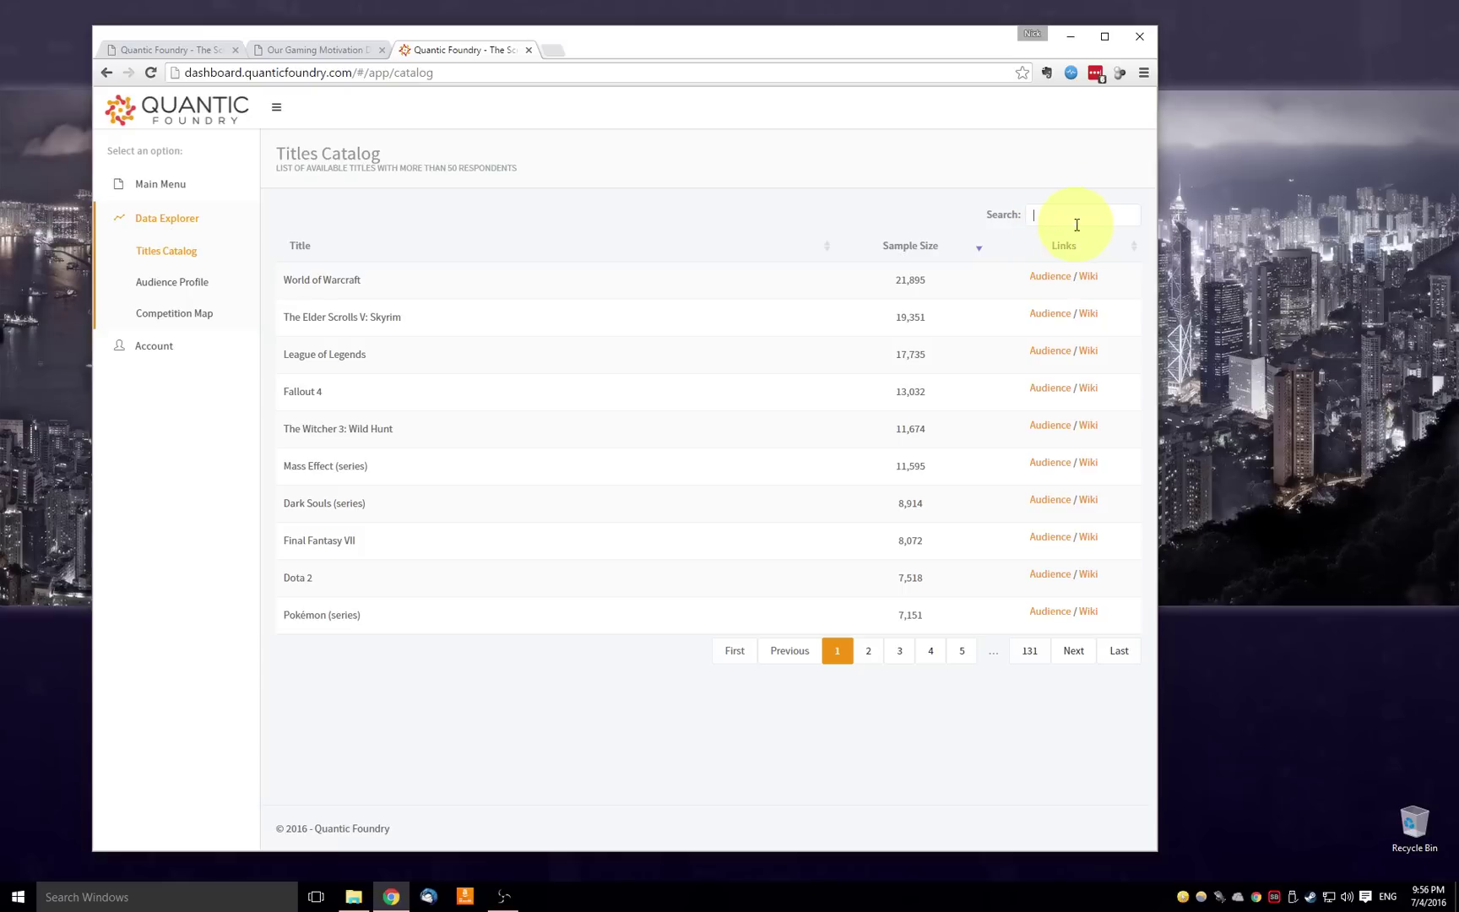
text(civ)
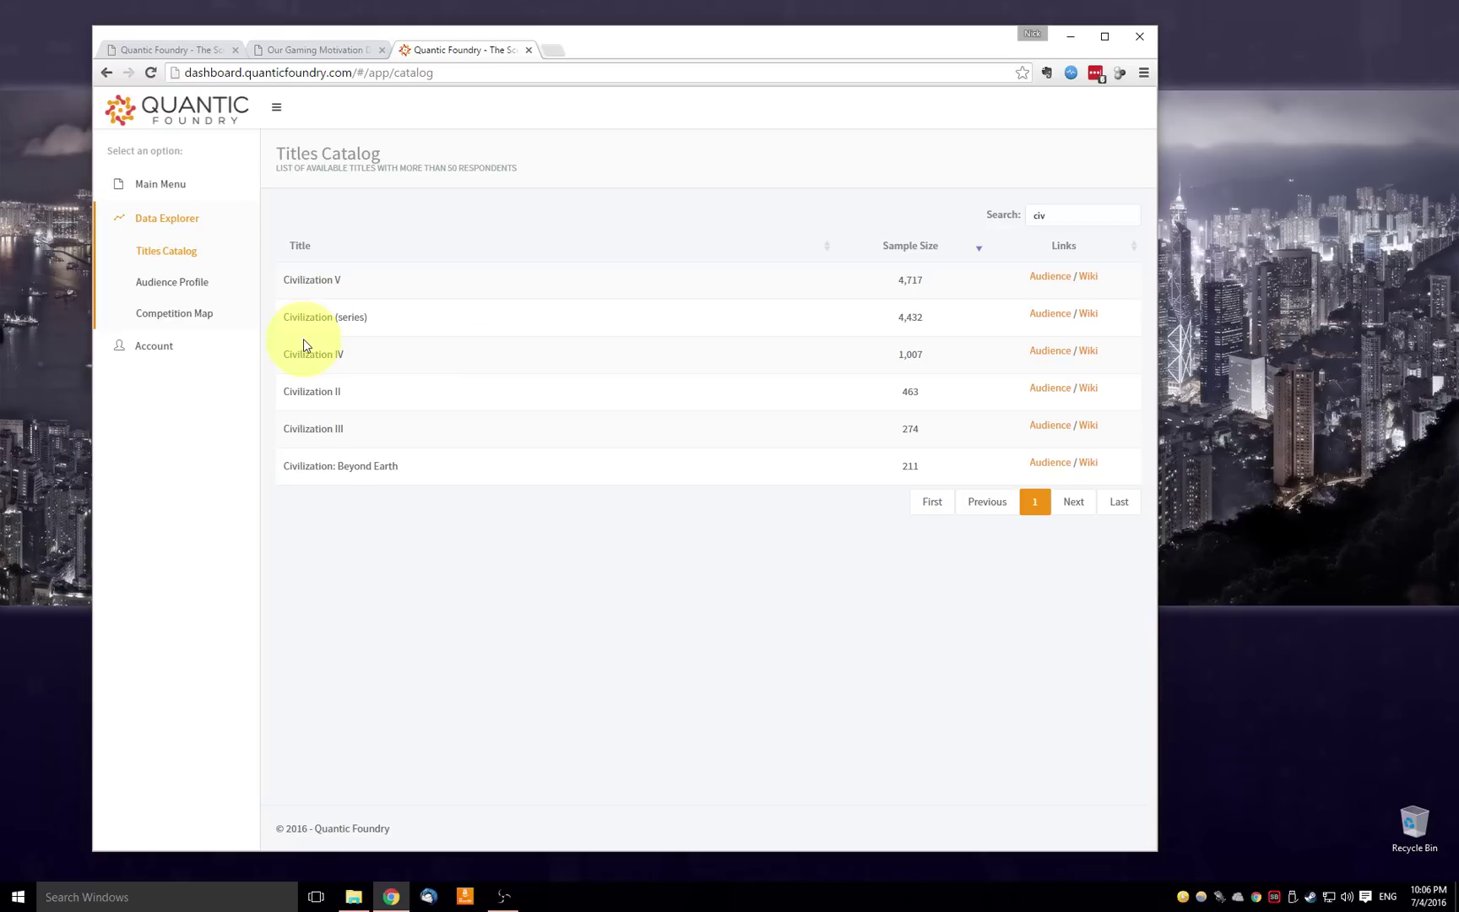
Profile Civilization (series) in Audience Profile and highlight its 4,411 sample size
click(165, 287)
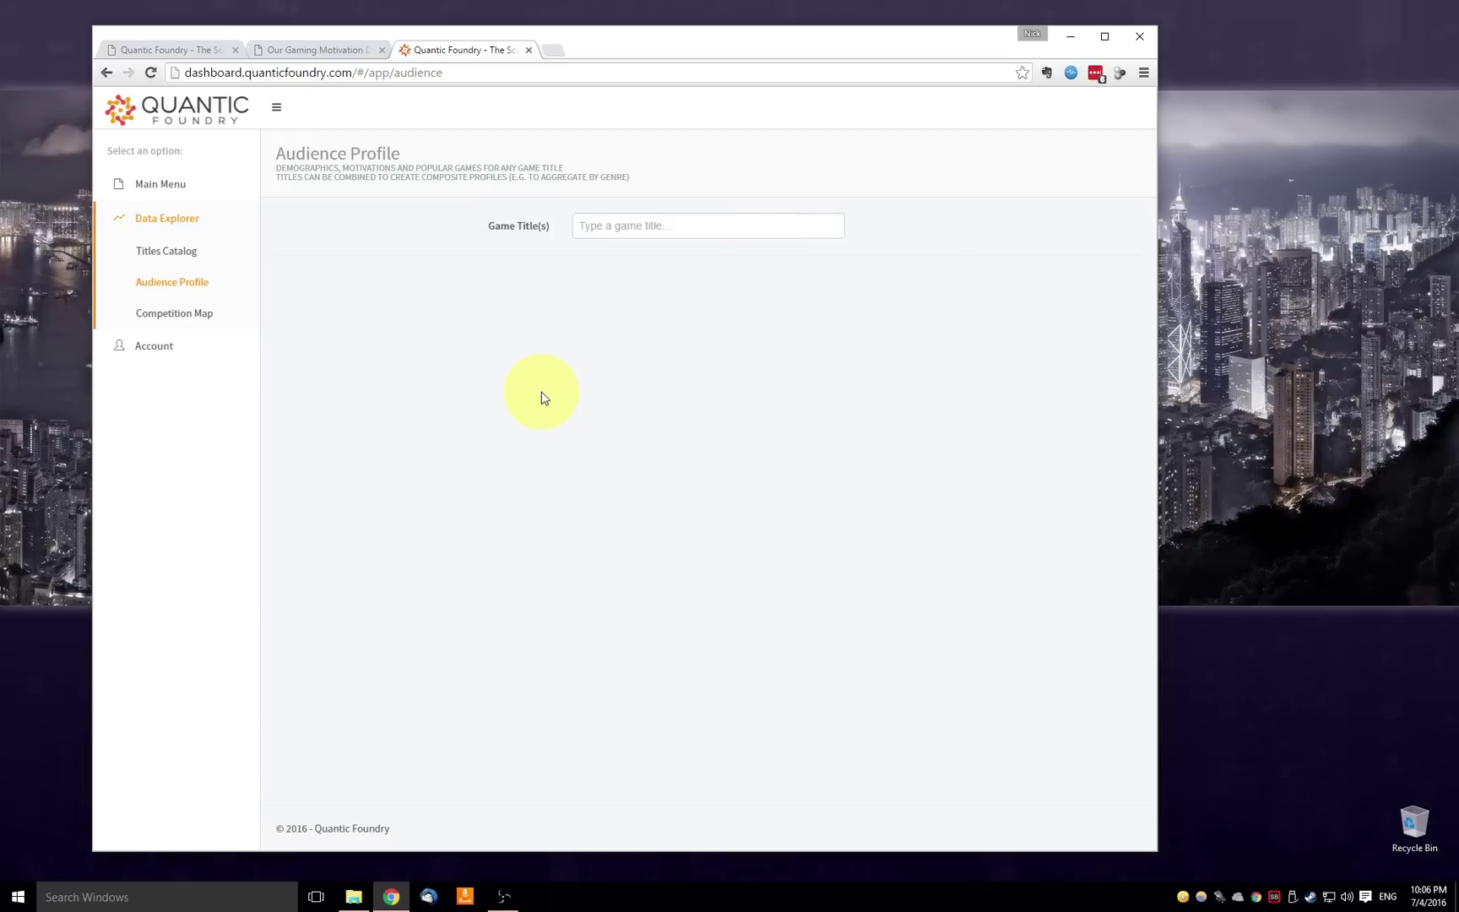
click(682, 230)
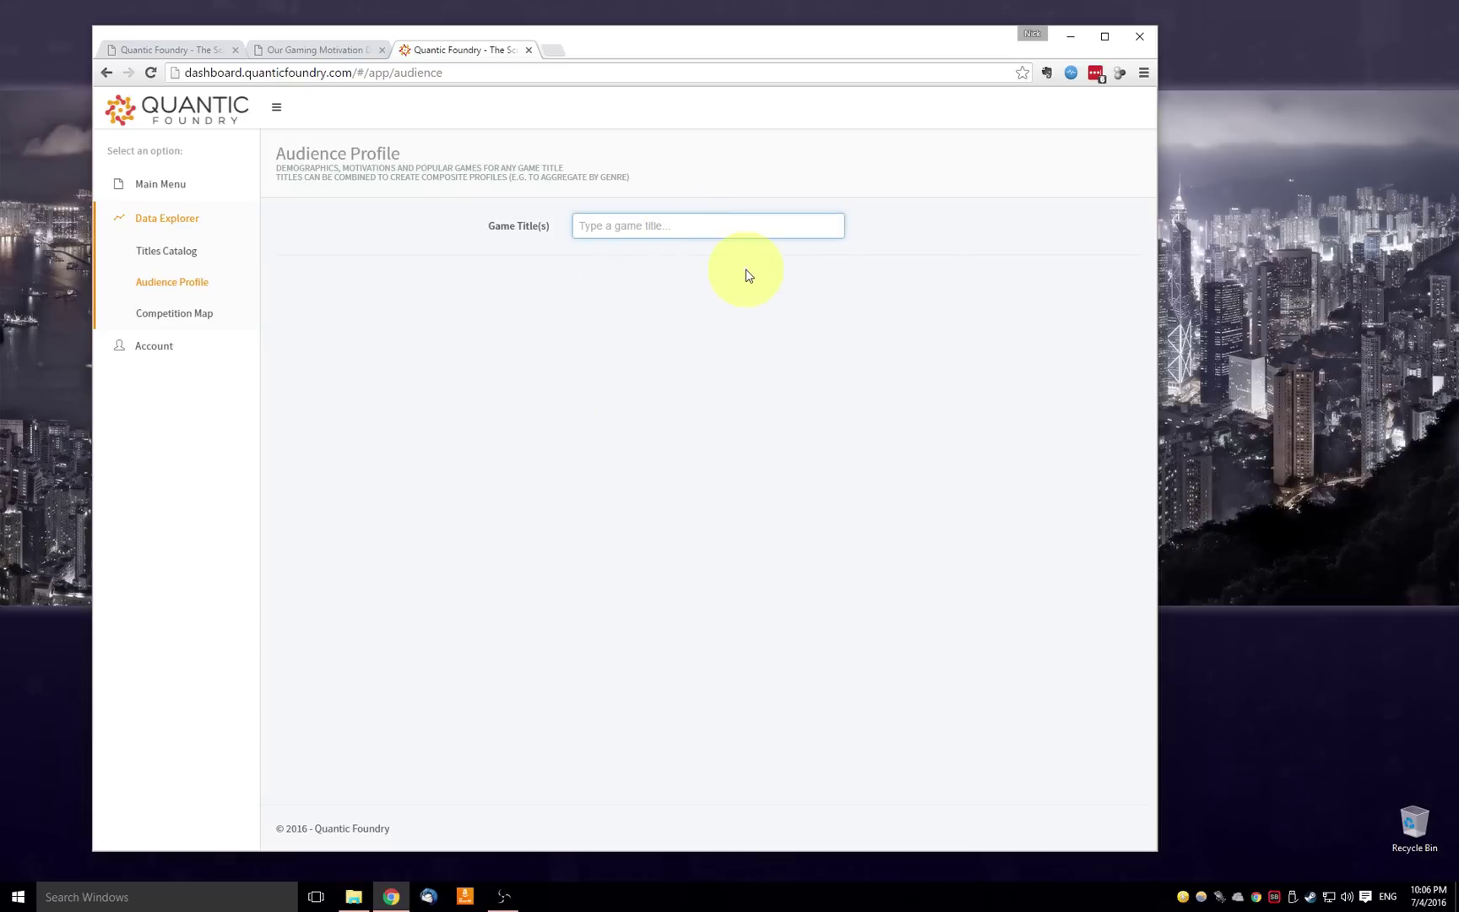
text(Cl)
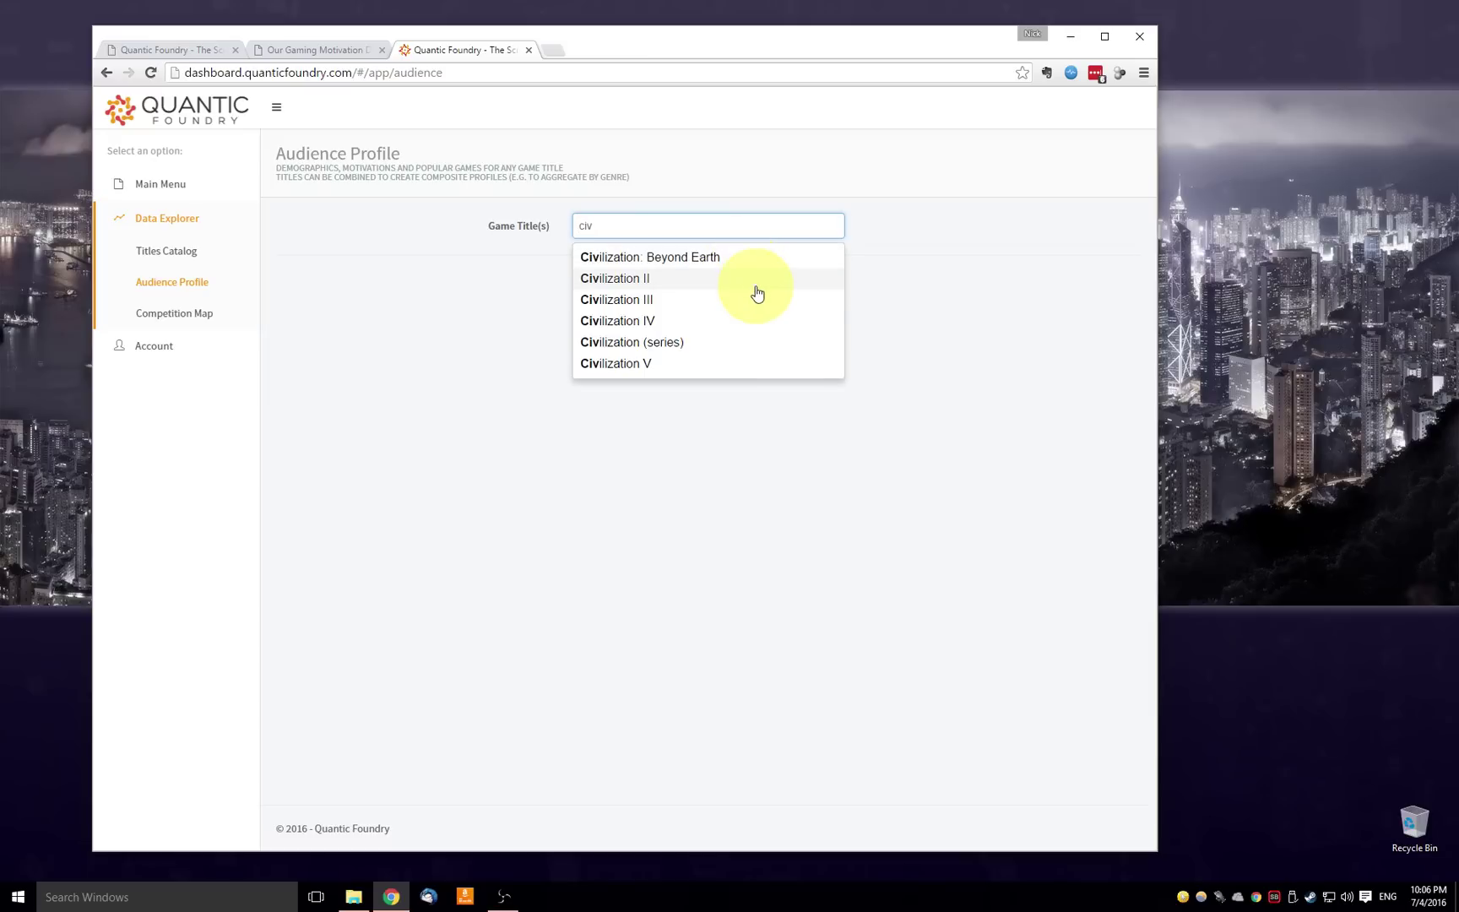
click(692, 345)
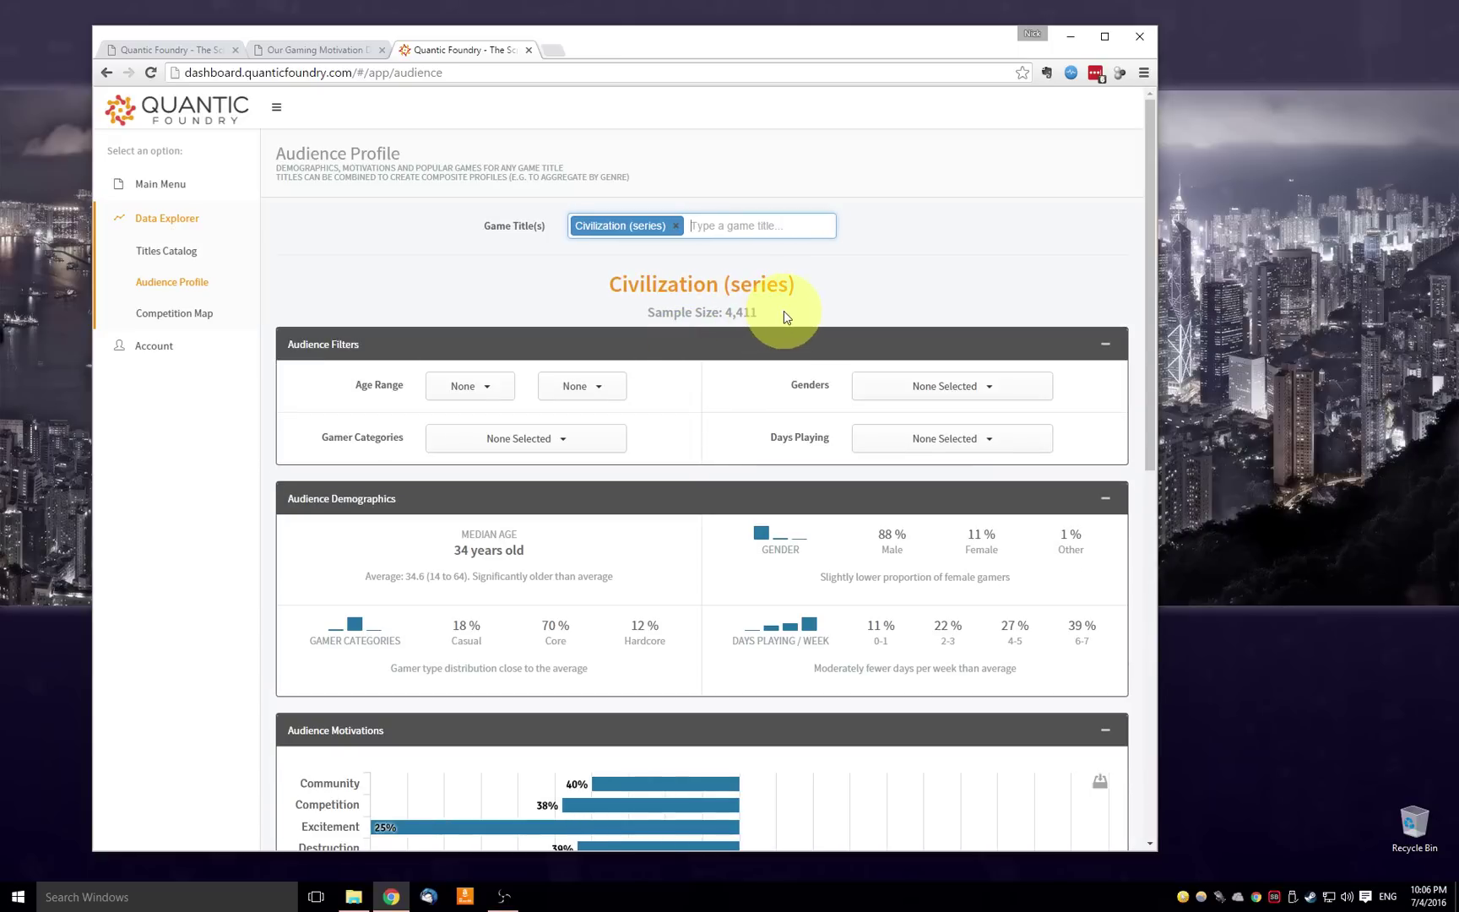
drag(781, 312, 638, 304)
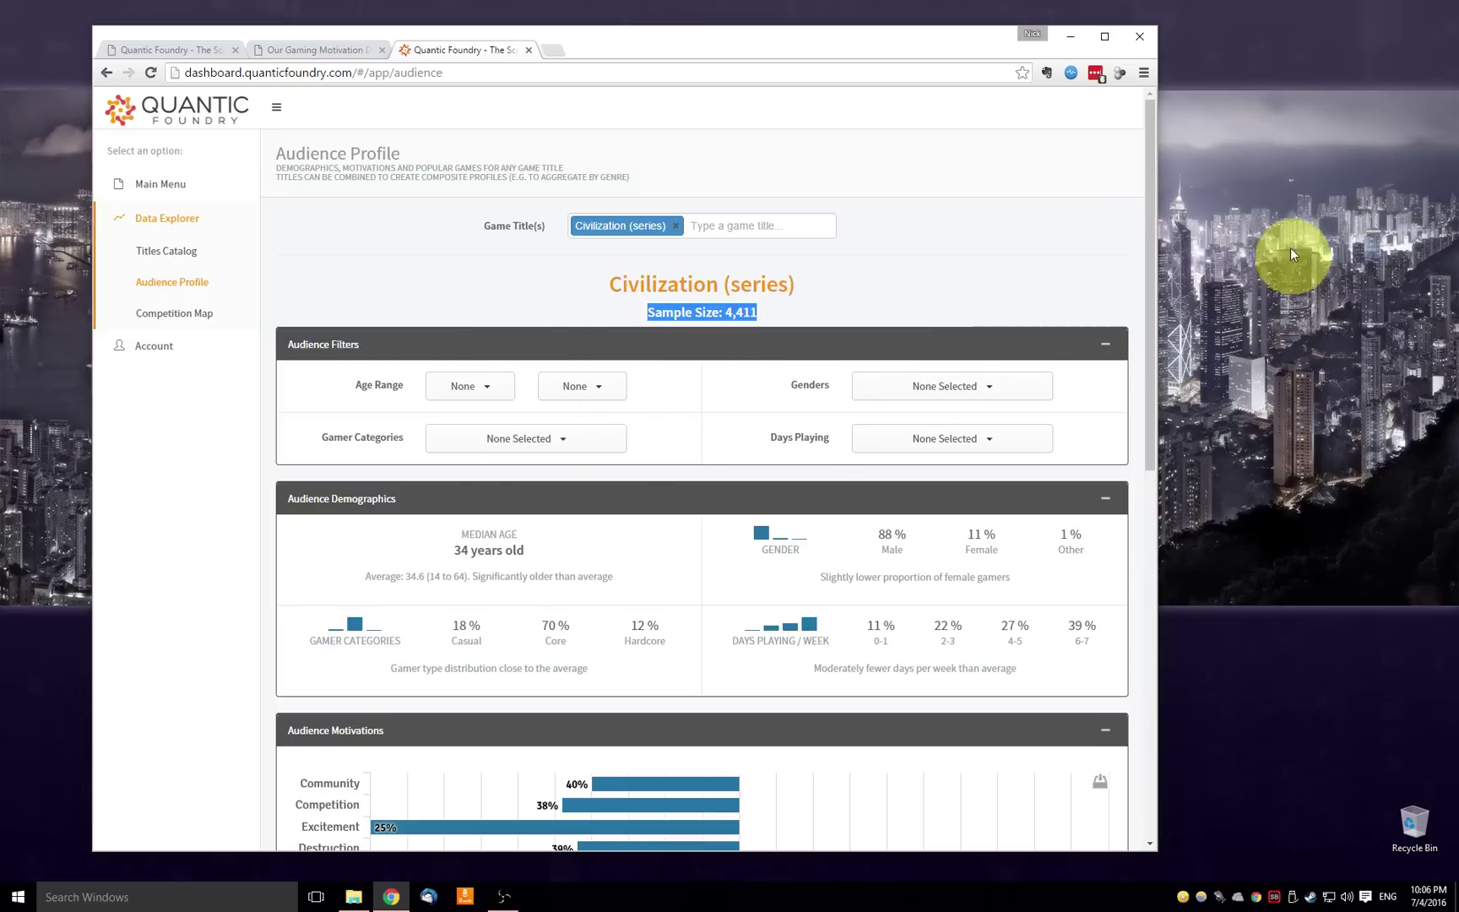
drag(1146, 224, 1132, 348)
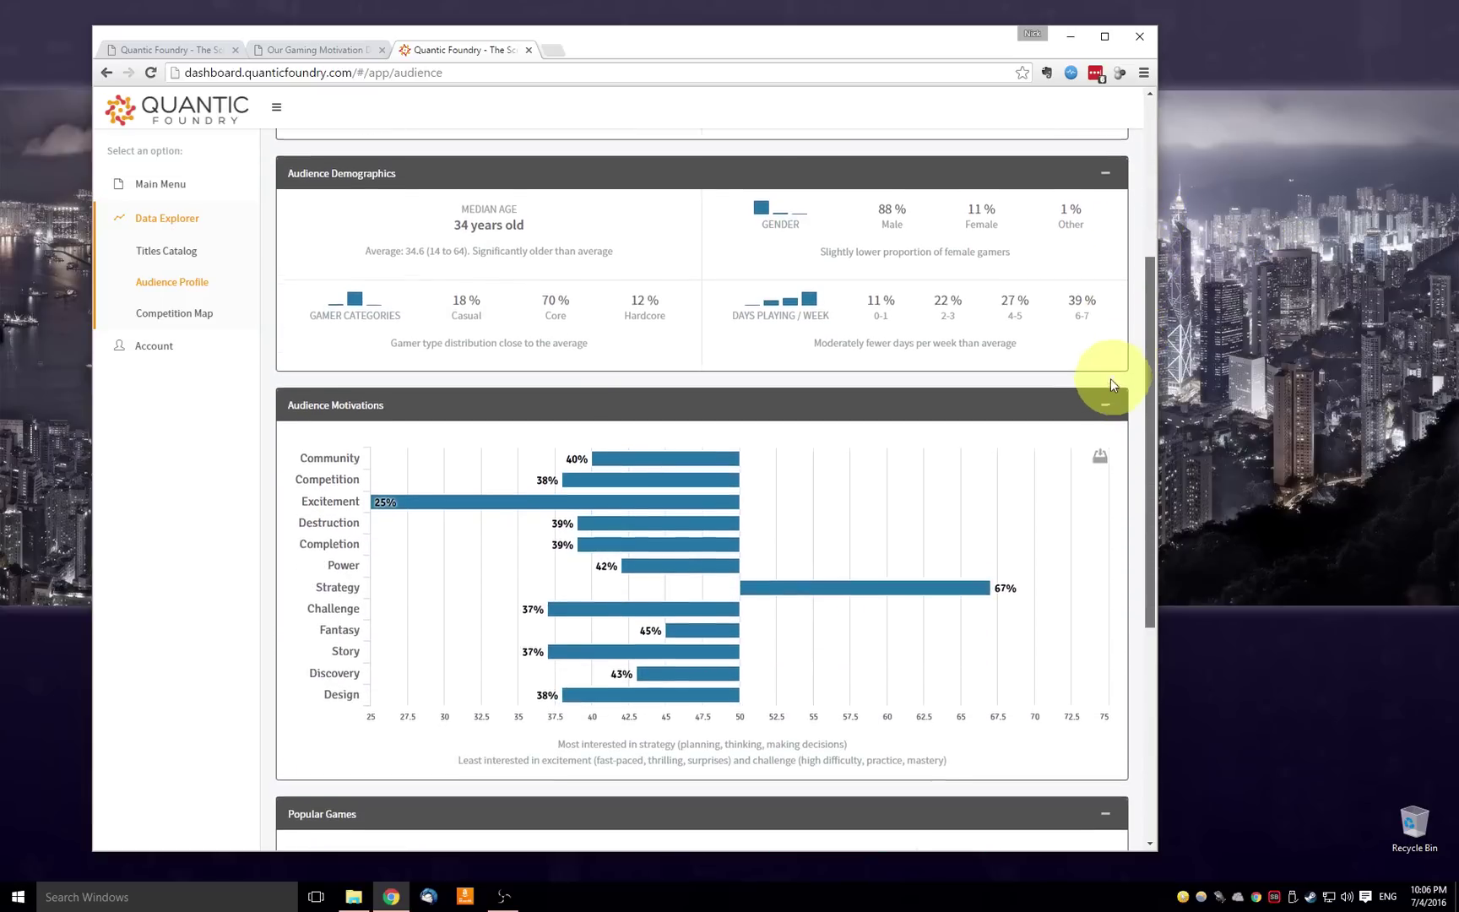
scroll(1110, 385, down, 1)
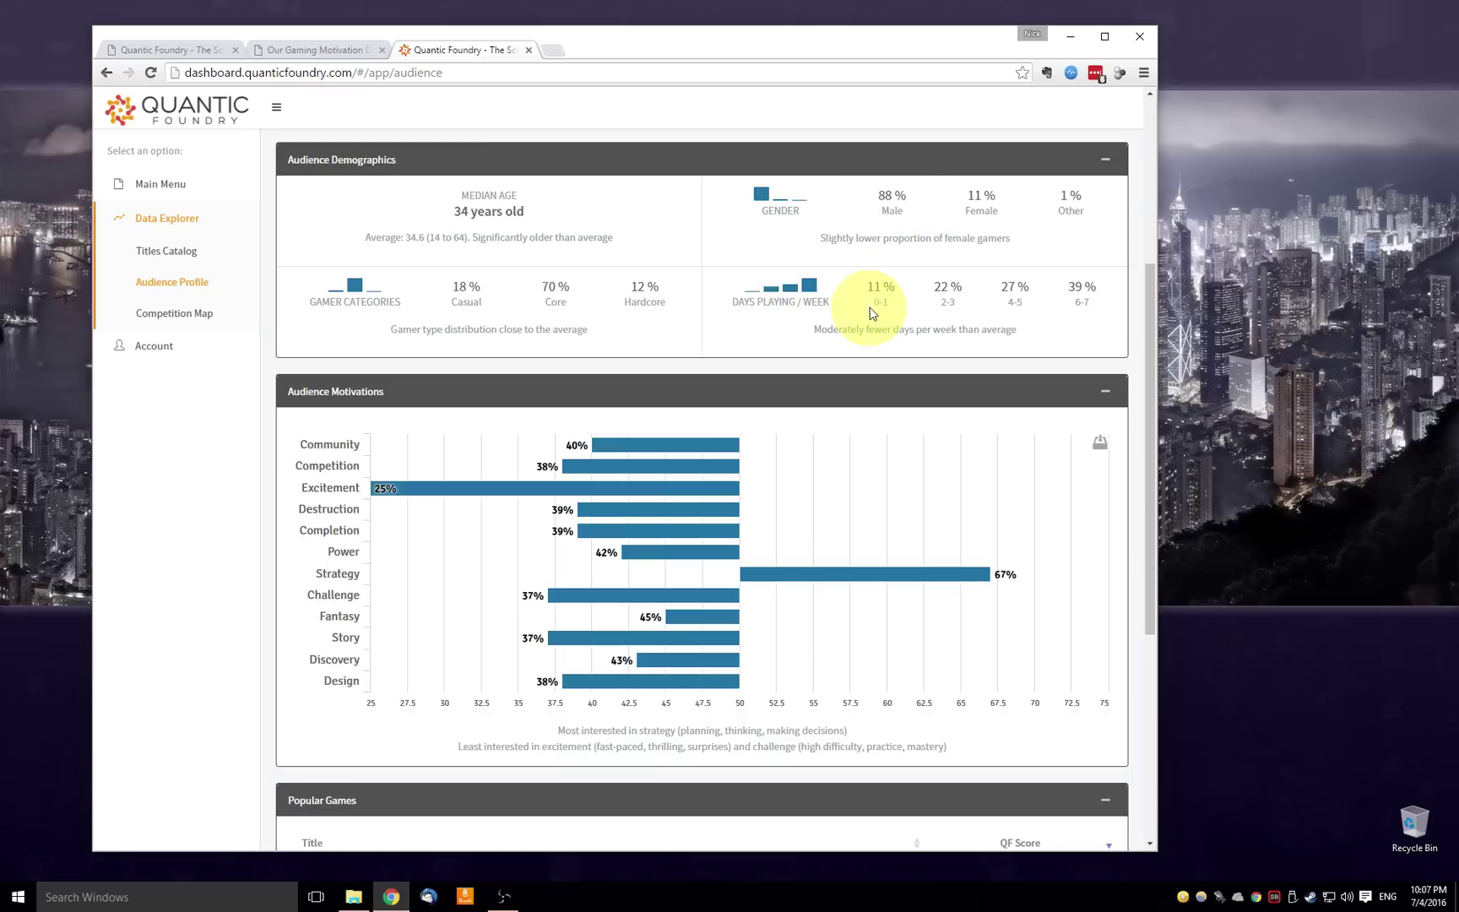
triple_click(1078, 302)
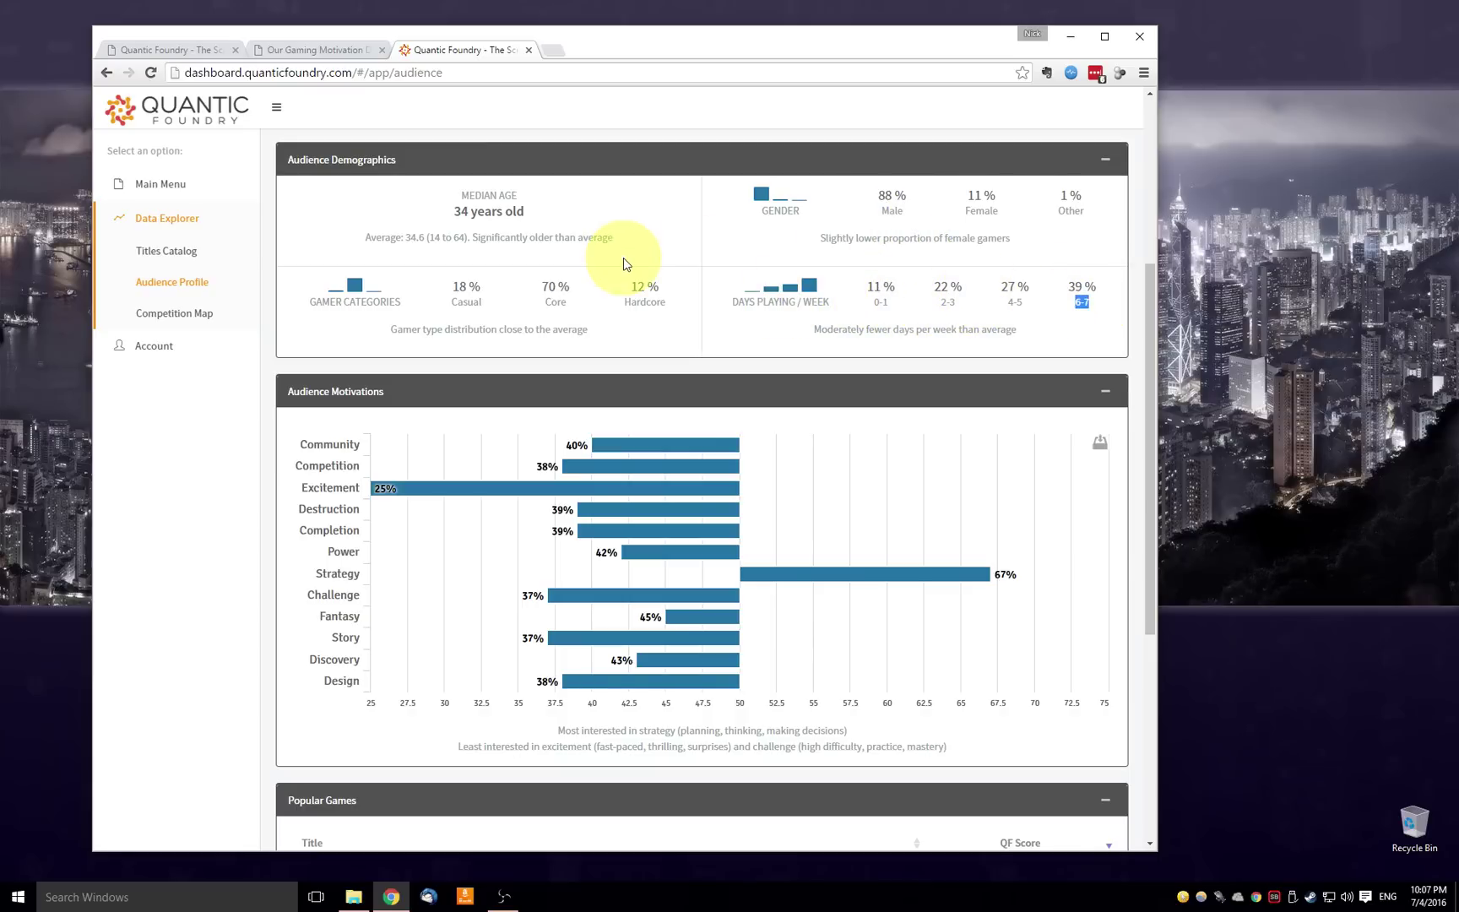
drag(622, 243, 475, 246)
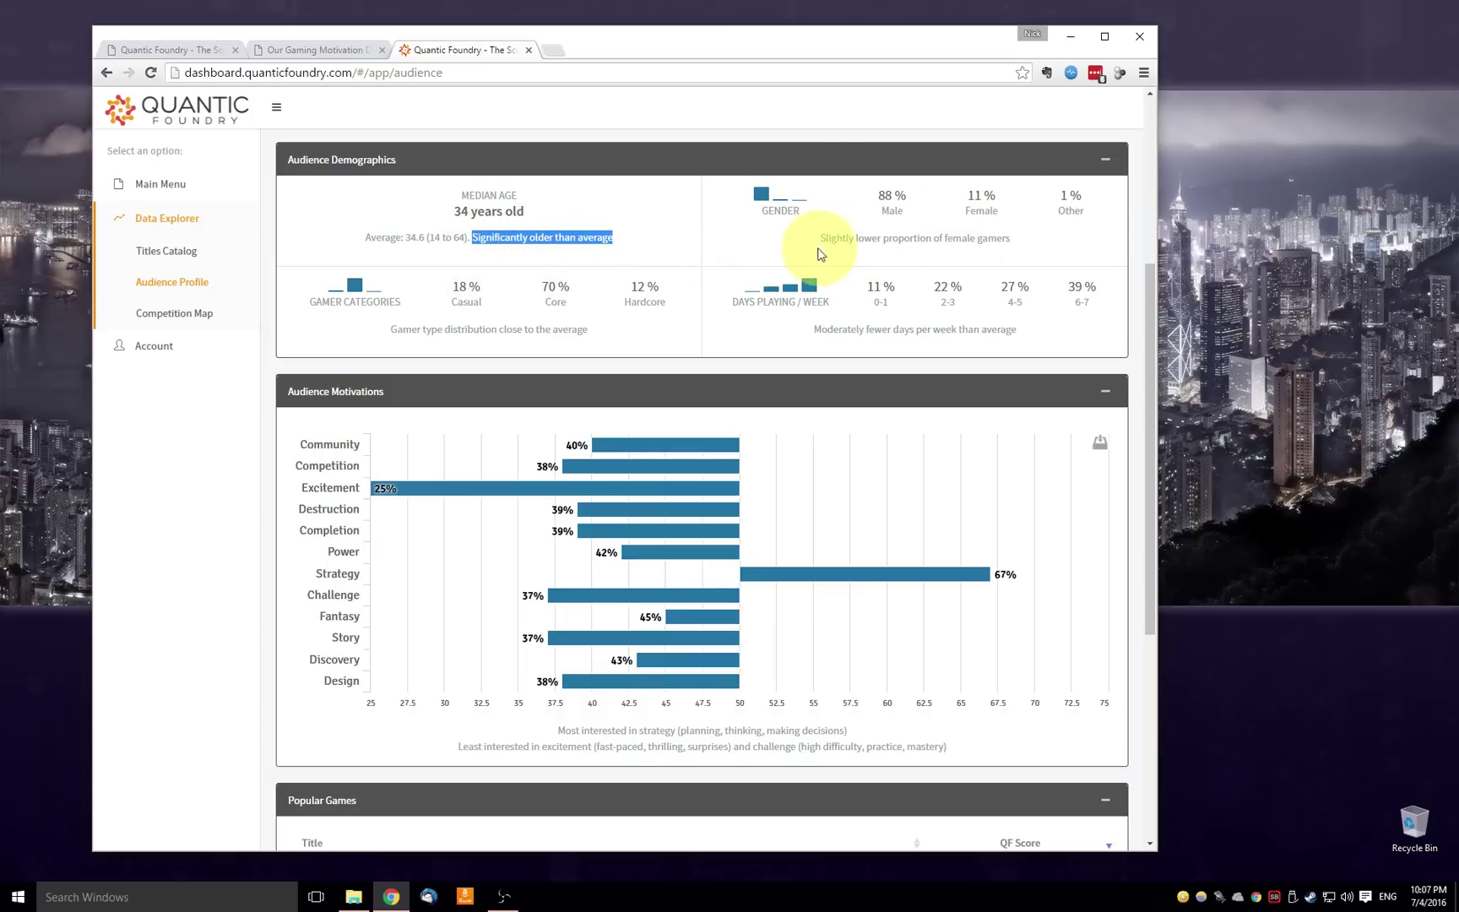
drag(1019, 245, 798, 237)
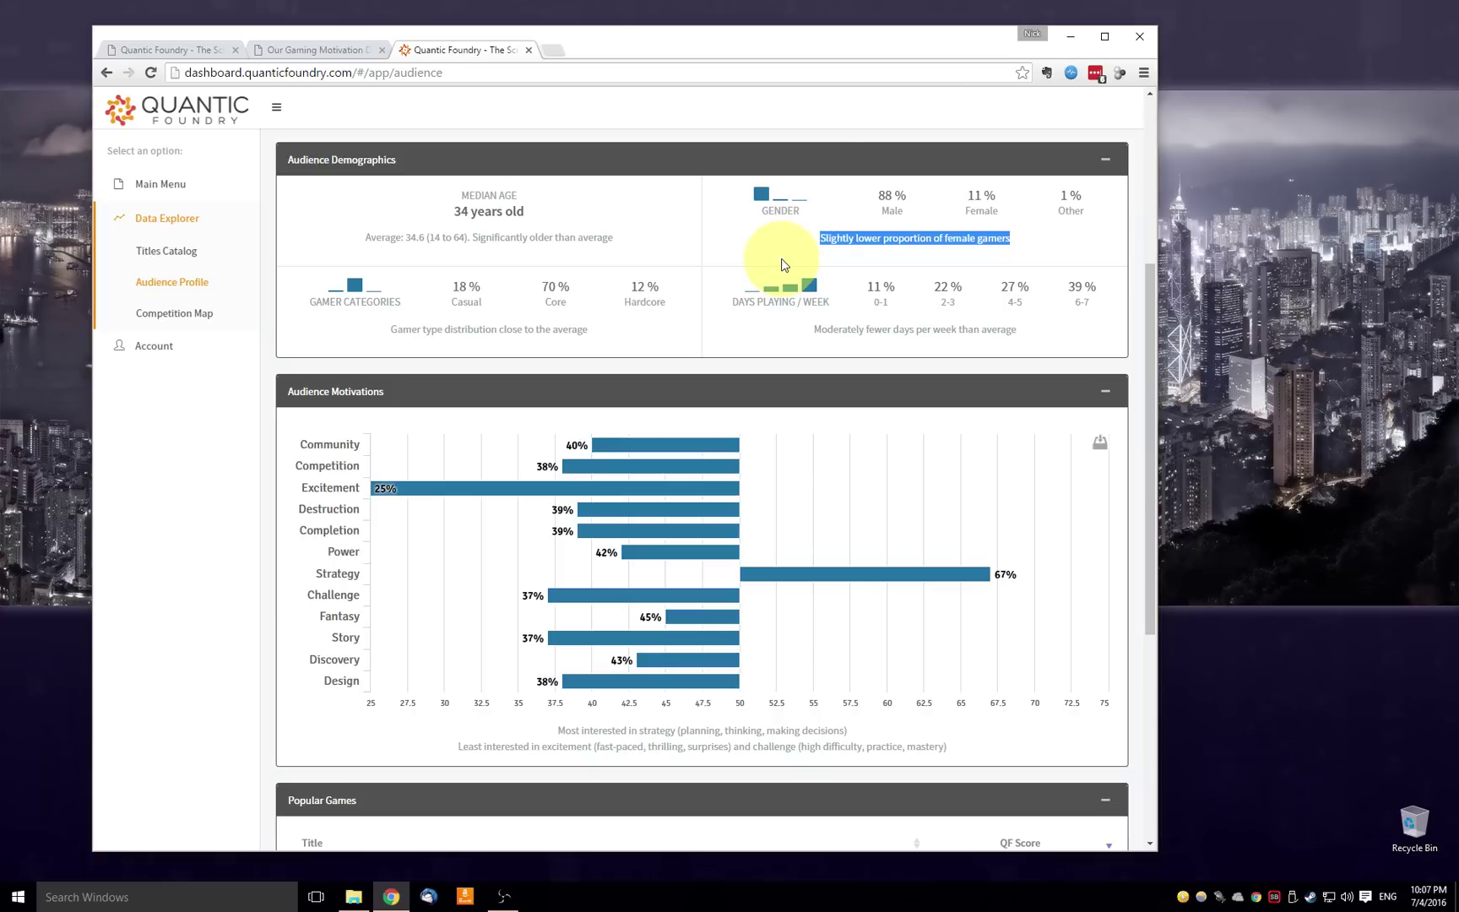
click(780, 250)
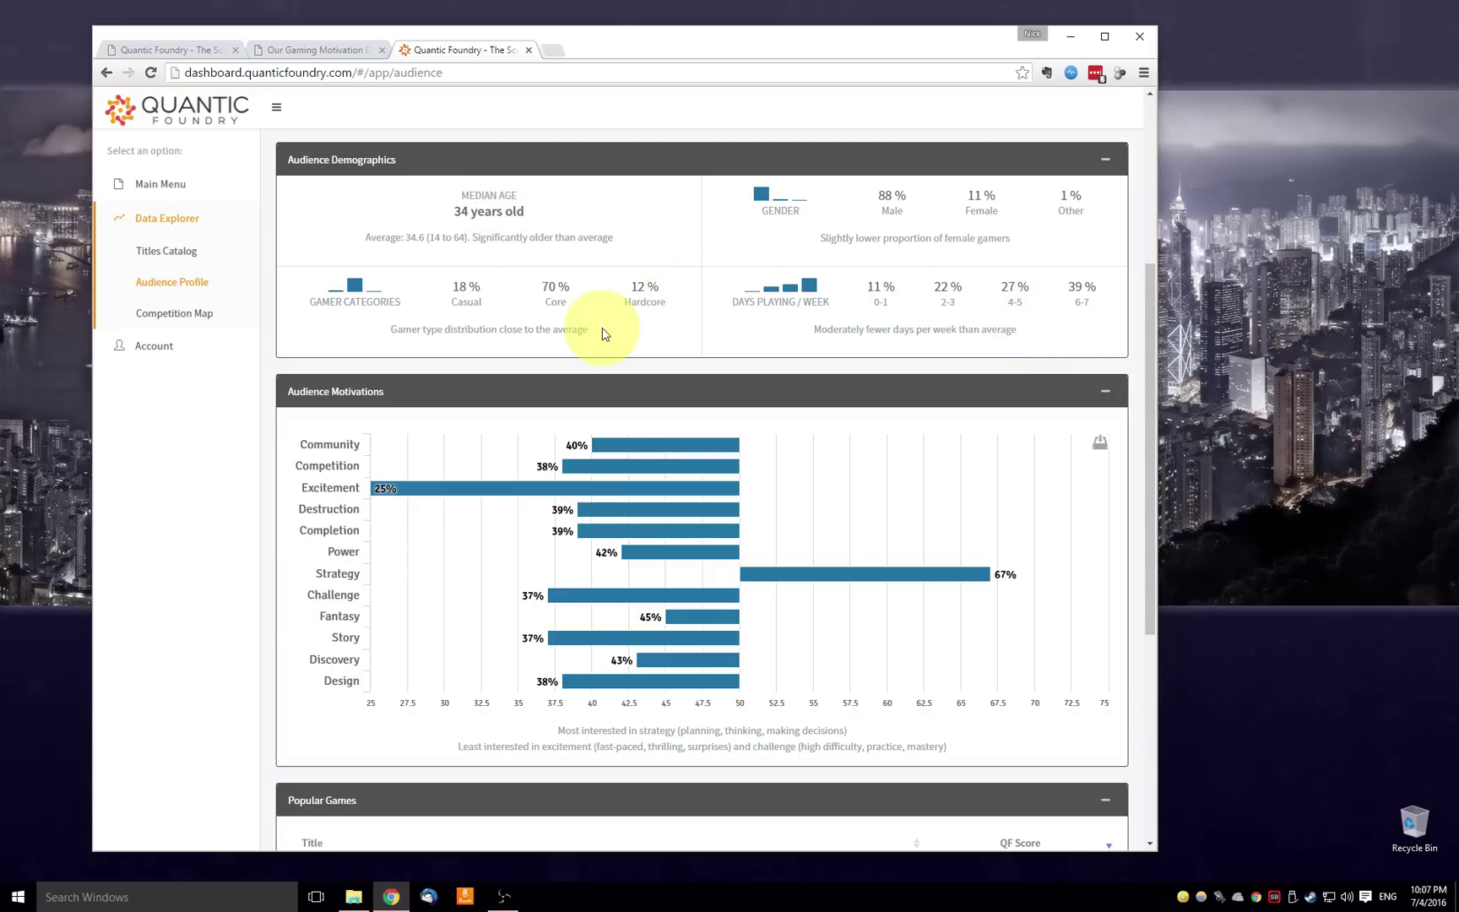
drag(1154, 383, 1141, 493)
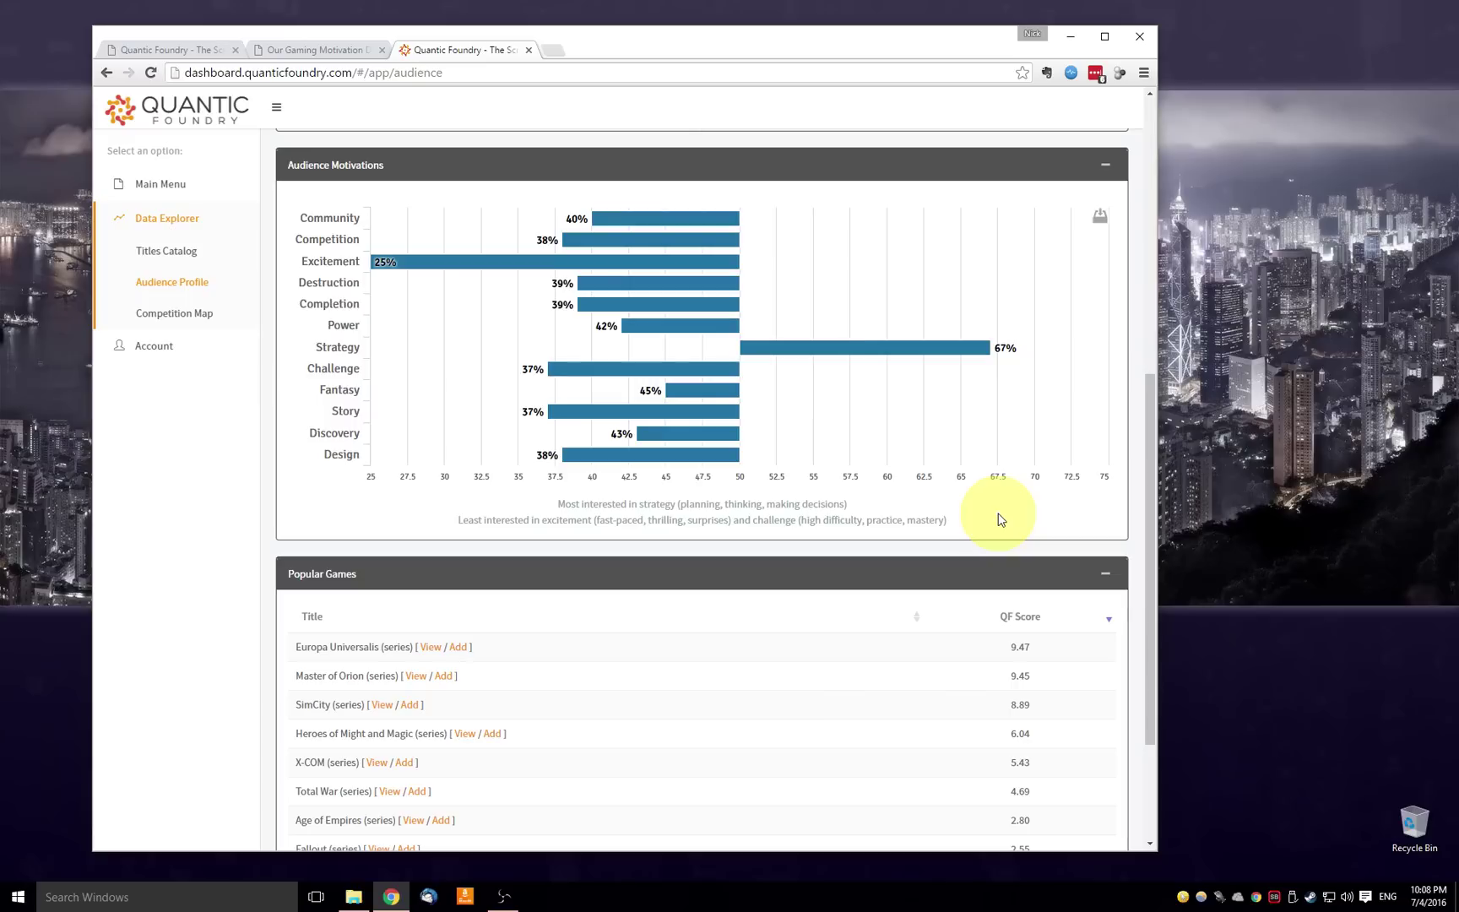
drag(678, 504, 912, 506)
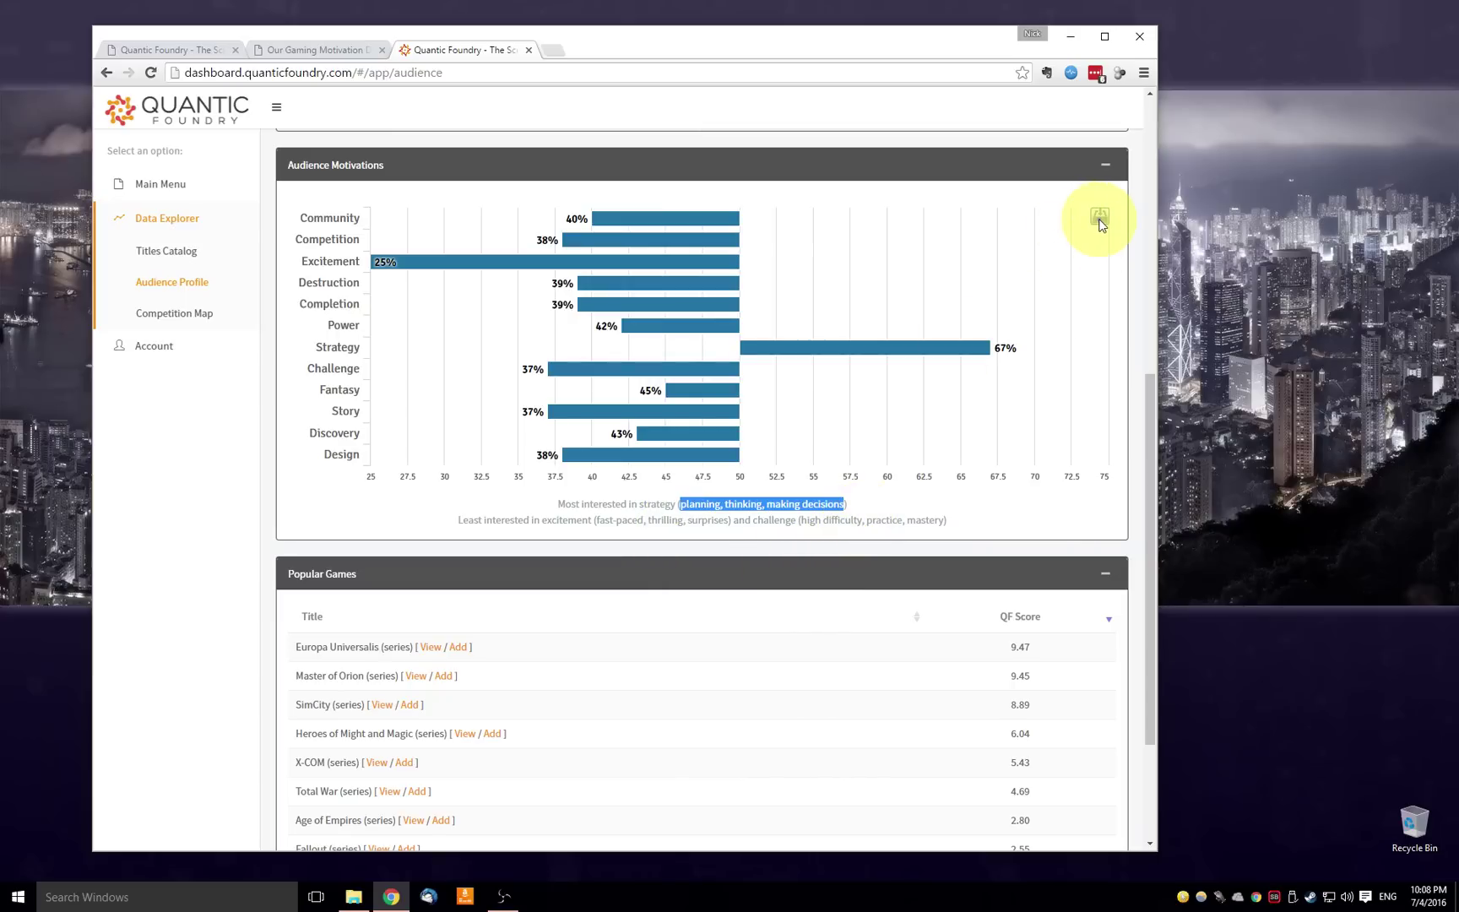
click(1054, 515)
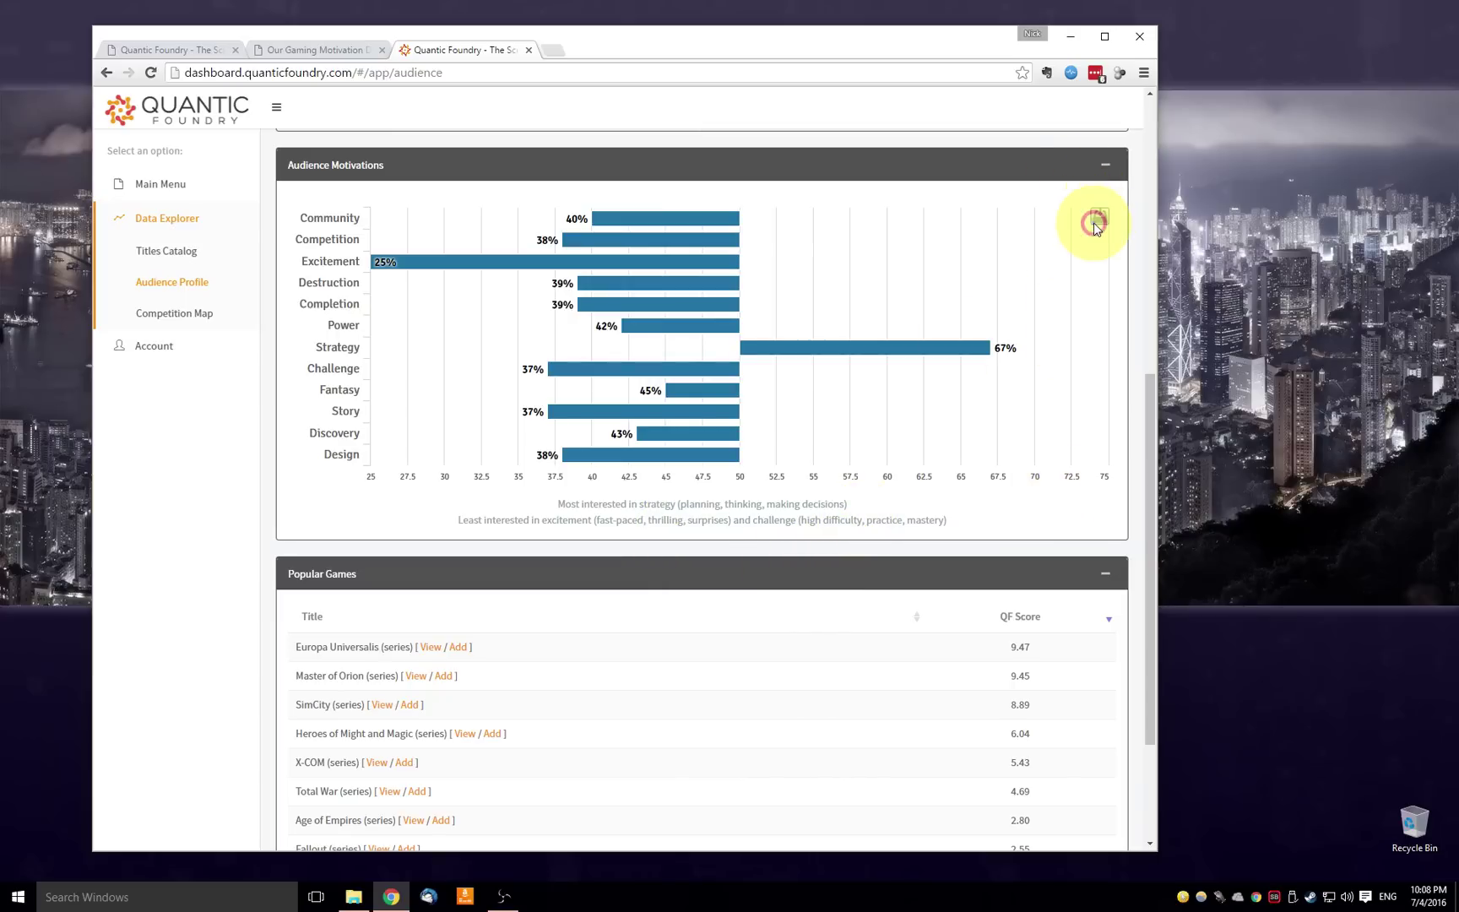
click(1098, 219)
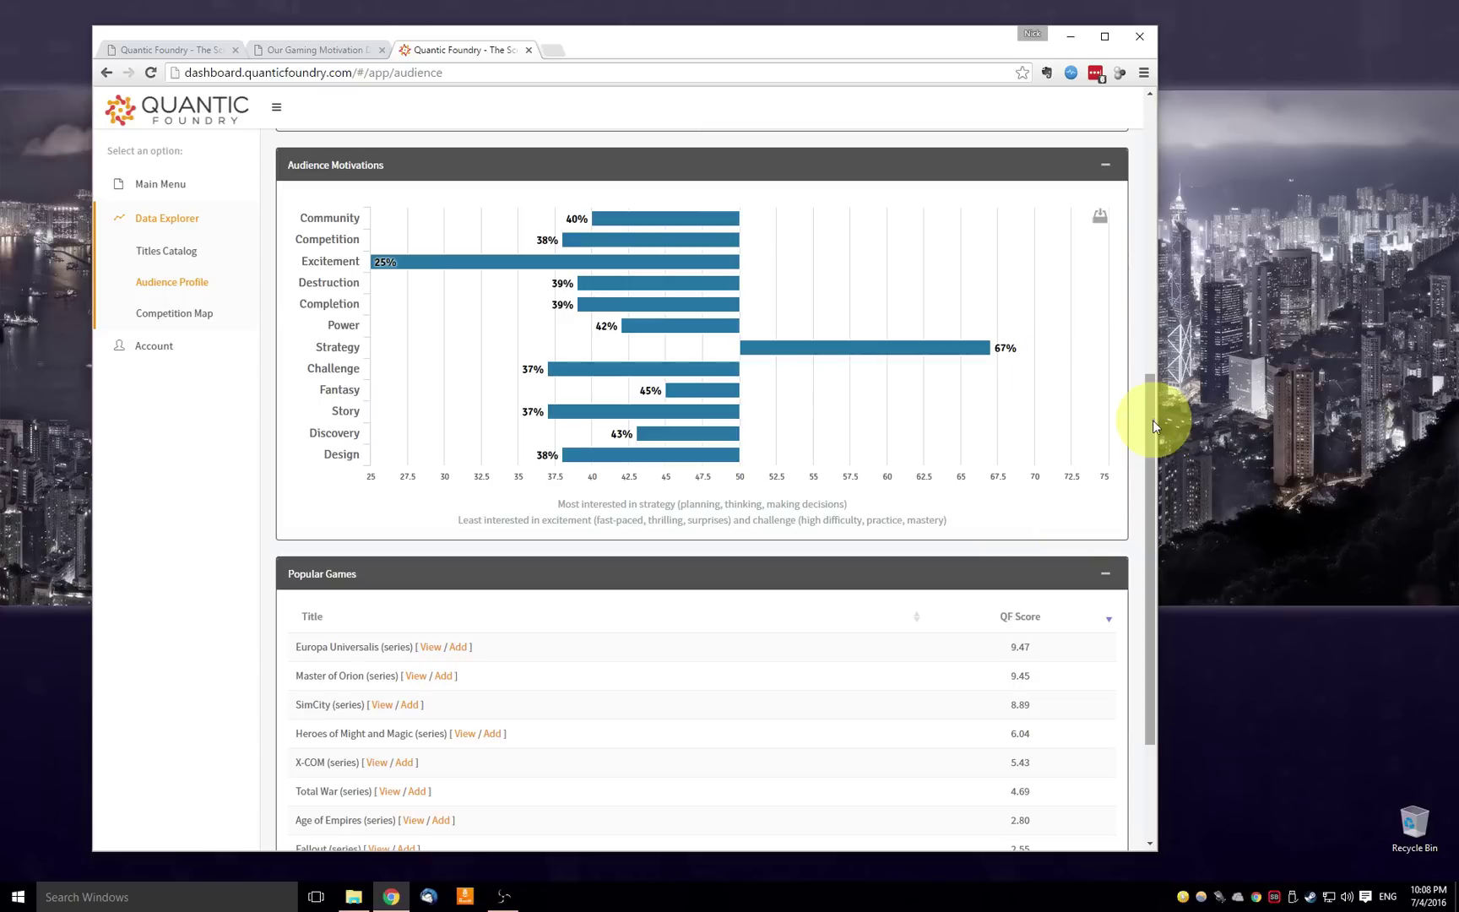
Page forward through the Civilization audience's Popular Games, then return to the first page
drag(1151, 426, 1114, 613)
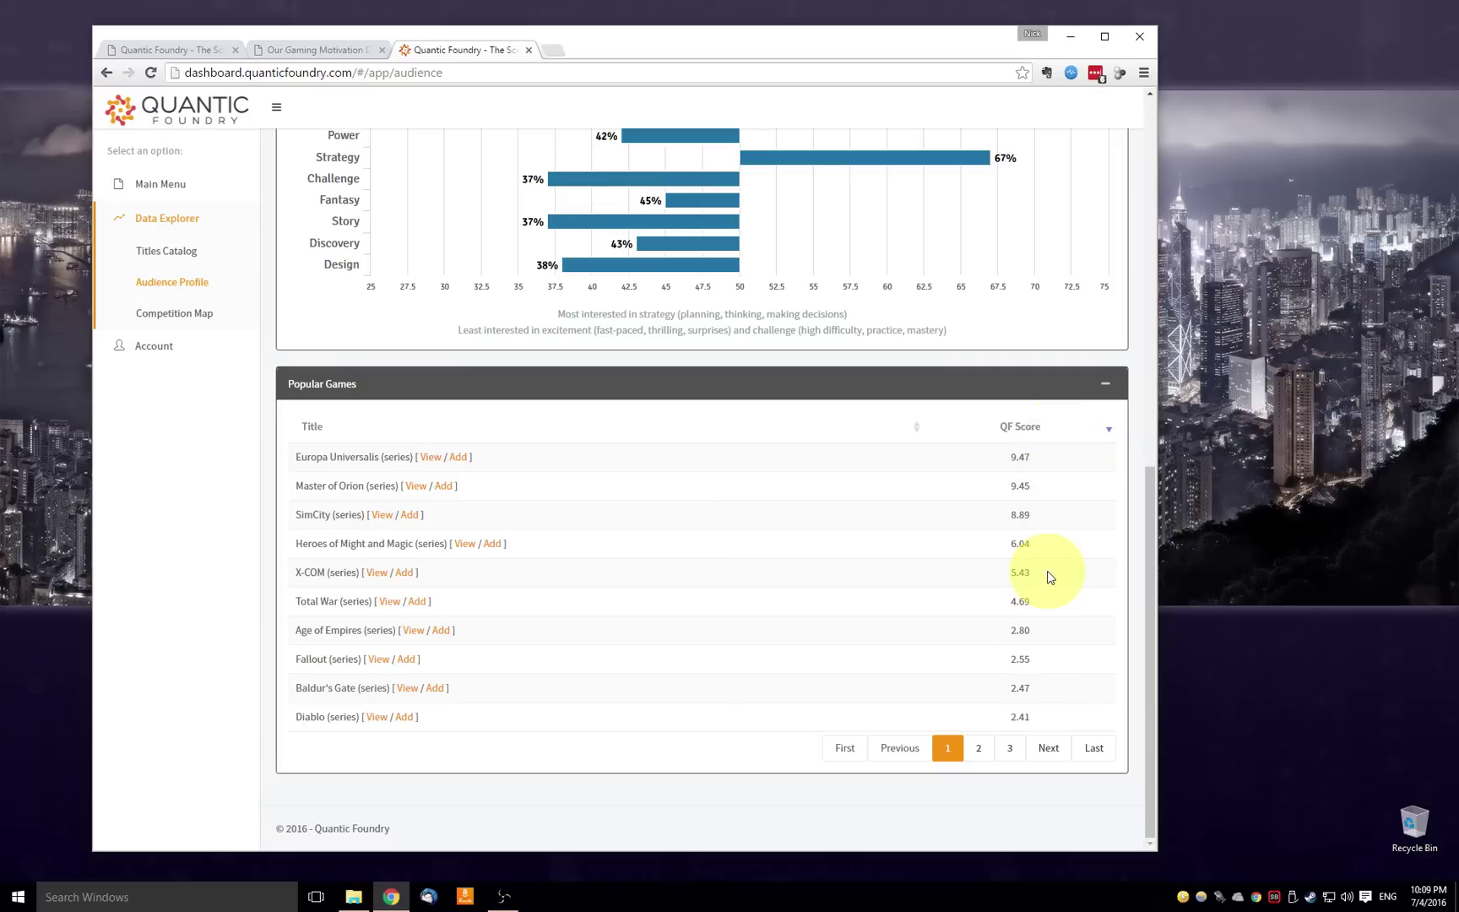
click(1045, 748)
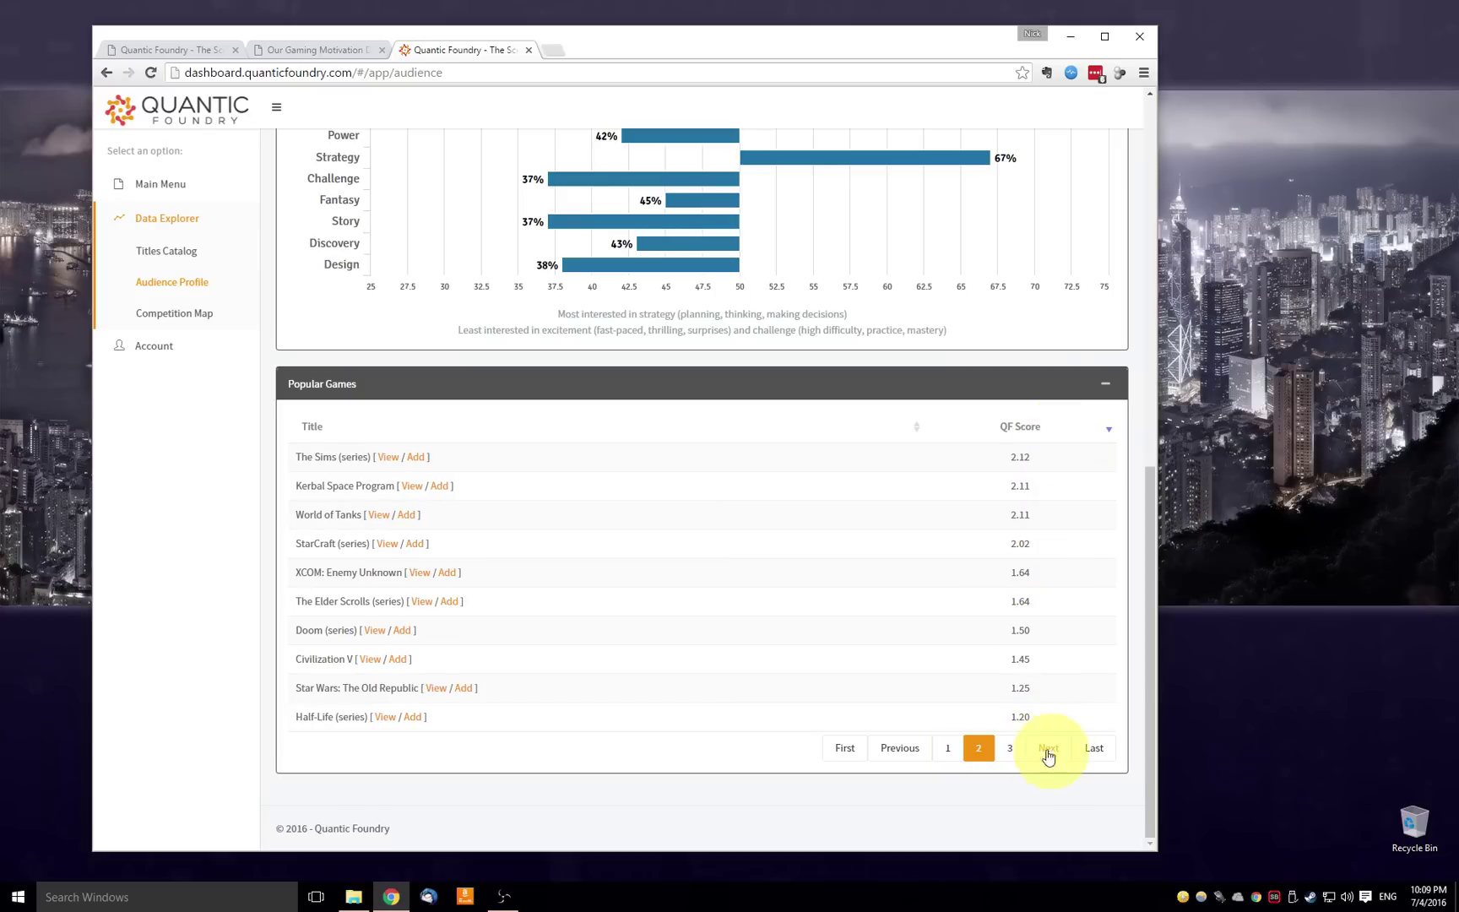
click(895, 753)
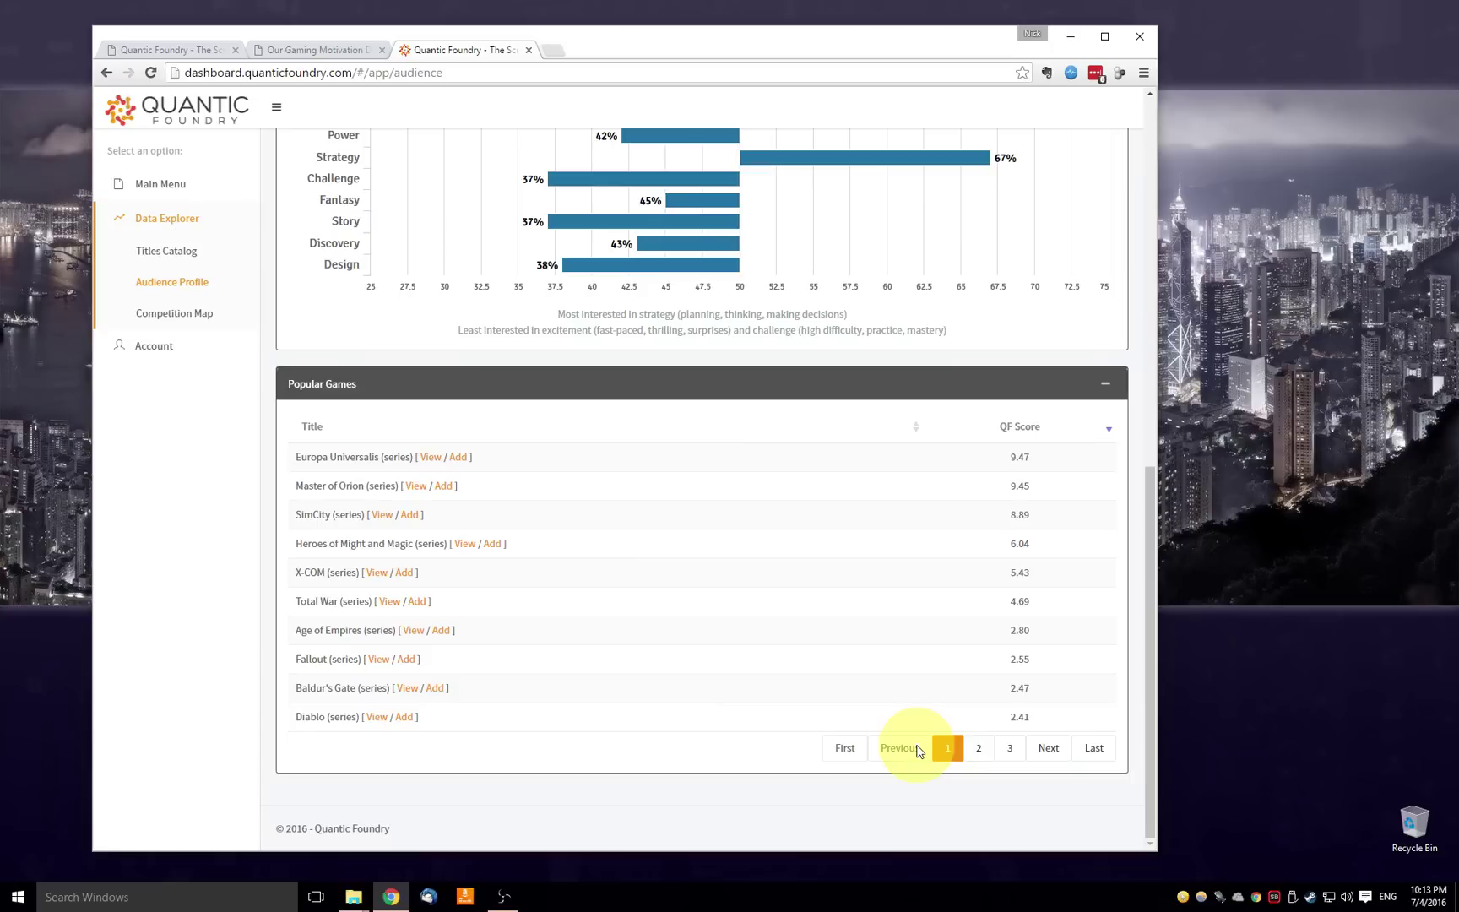
Filter the Civilization profile to Age Range 15–30 and Male players only
scroll(760, 583, up, 9)
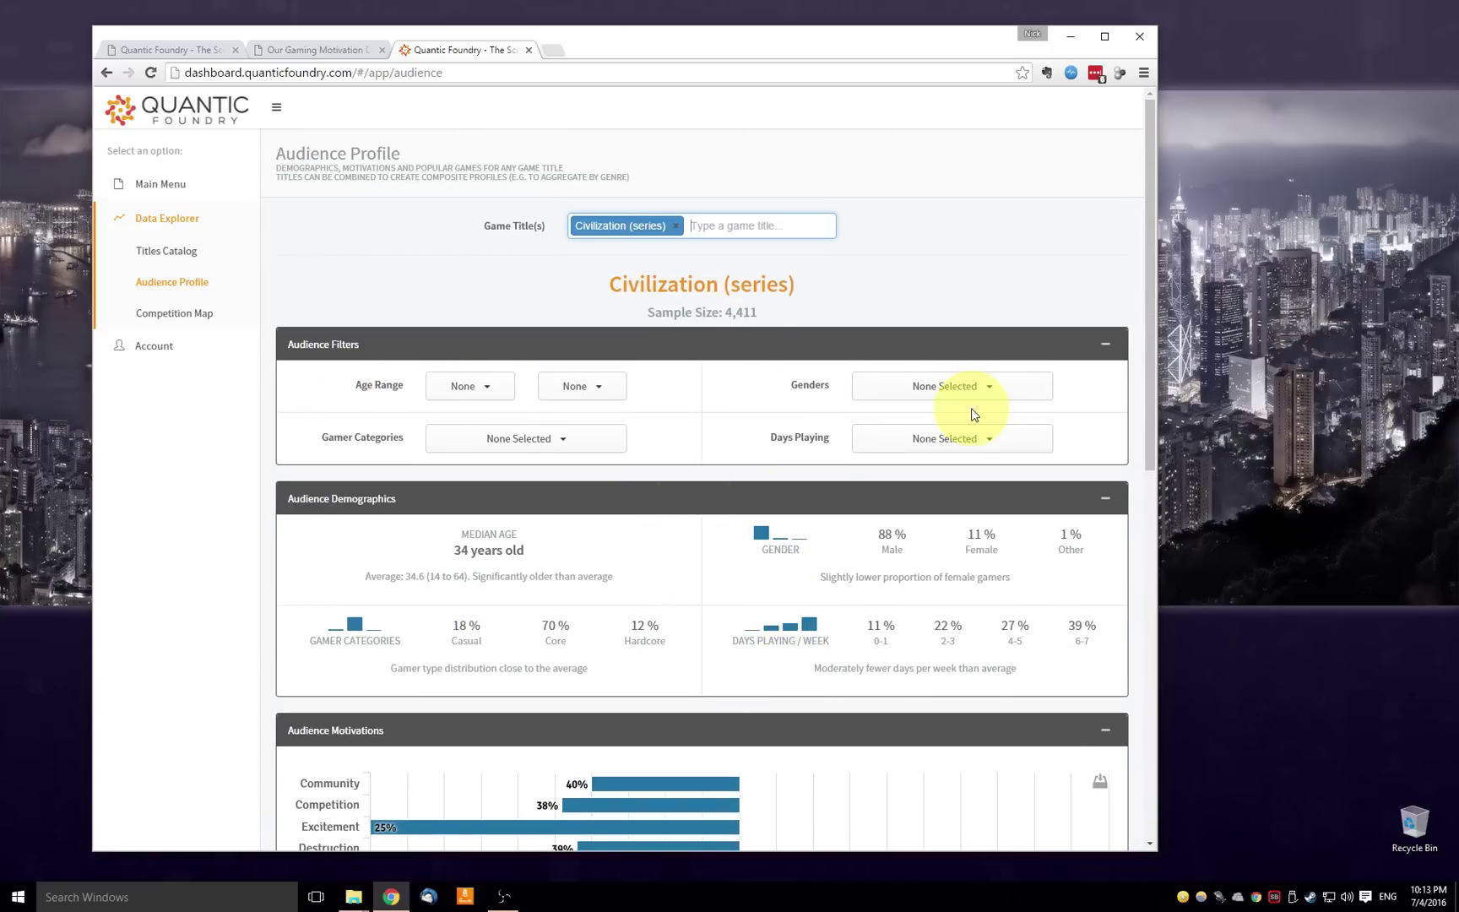
click(480, 397)
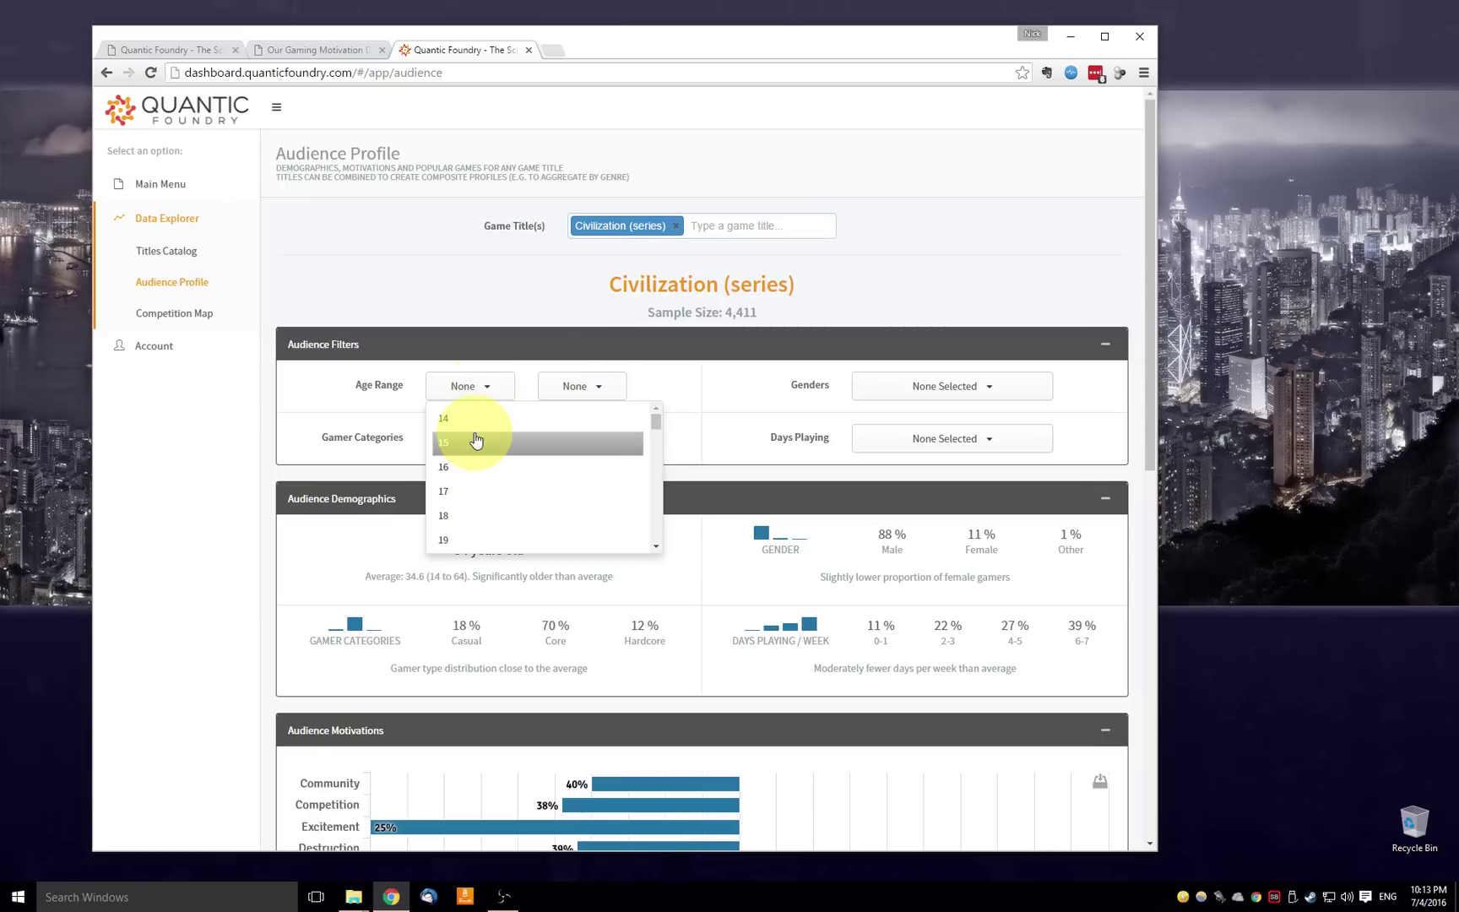
click(474, 443)
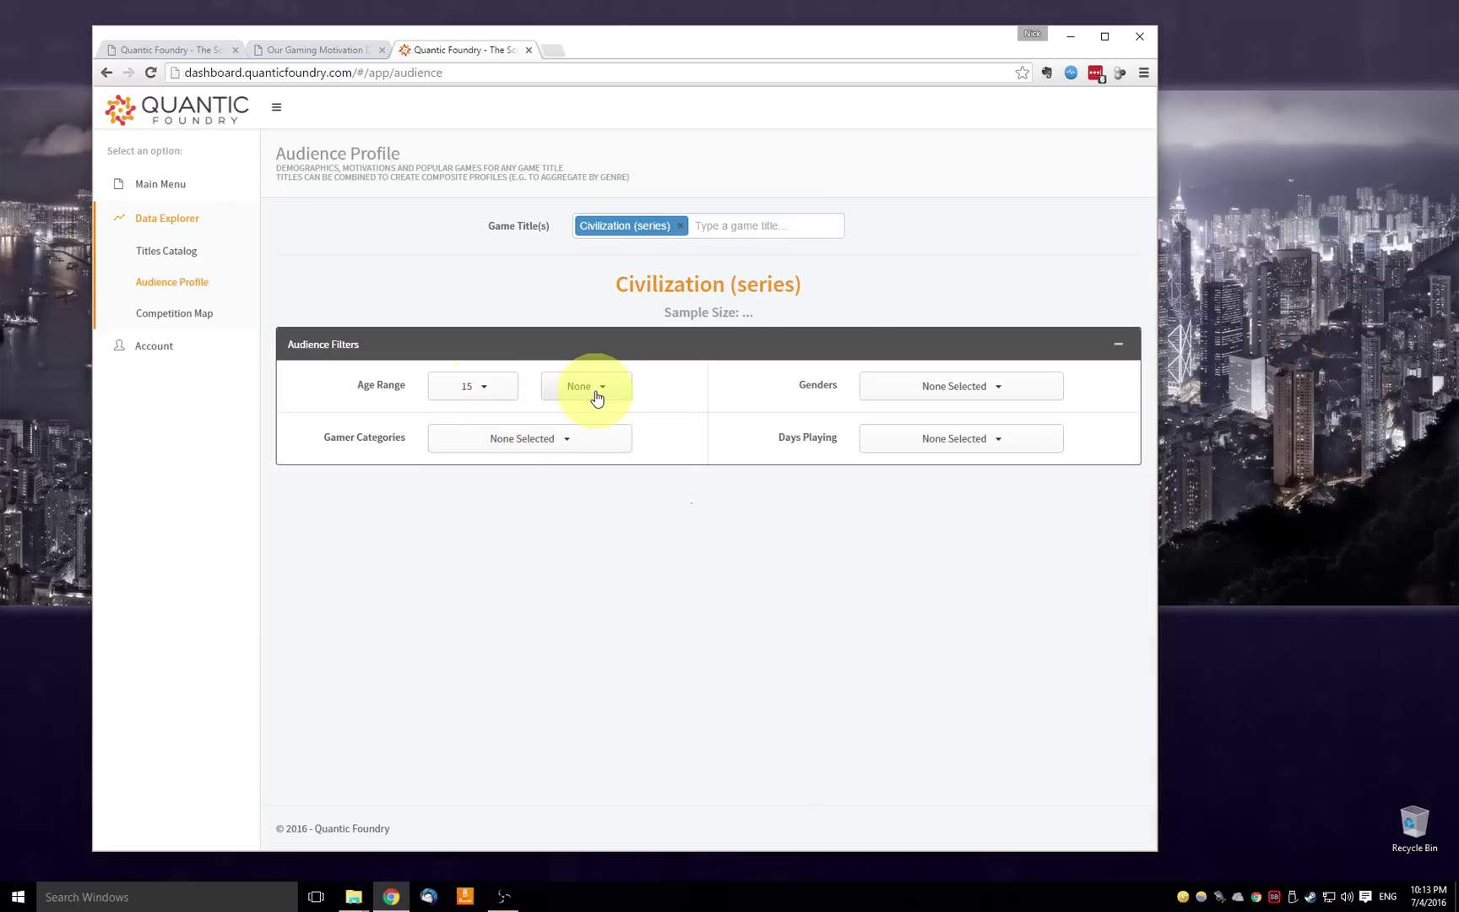
click(596, 395)
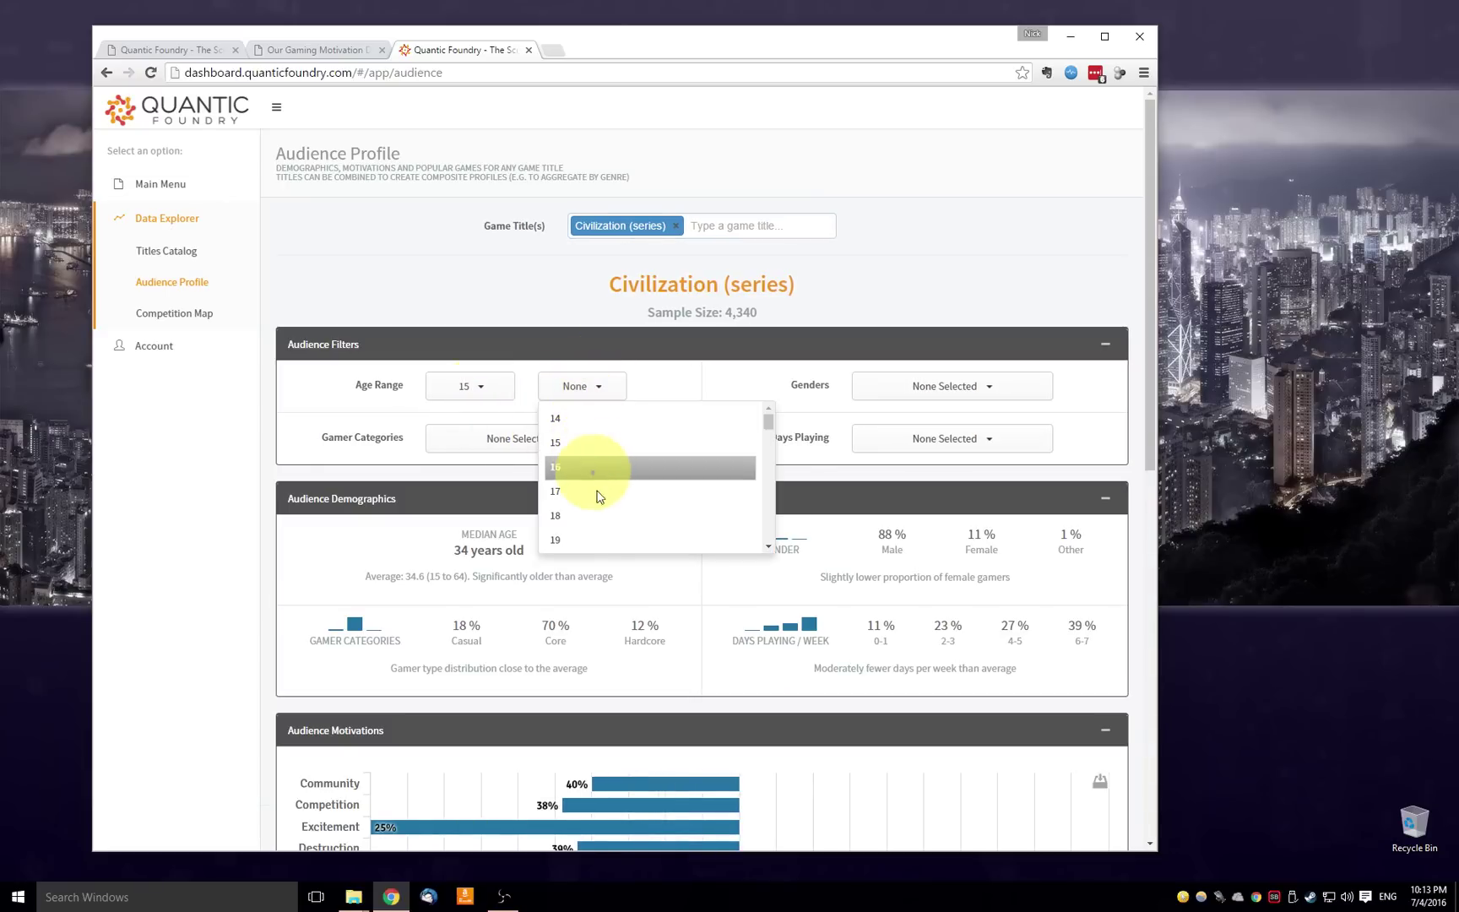
scroll(605, 515, down, 4)
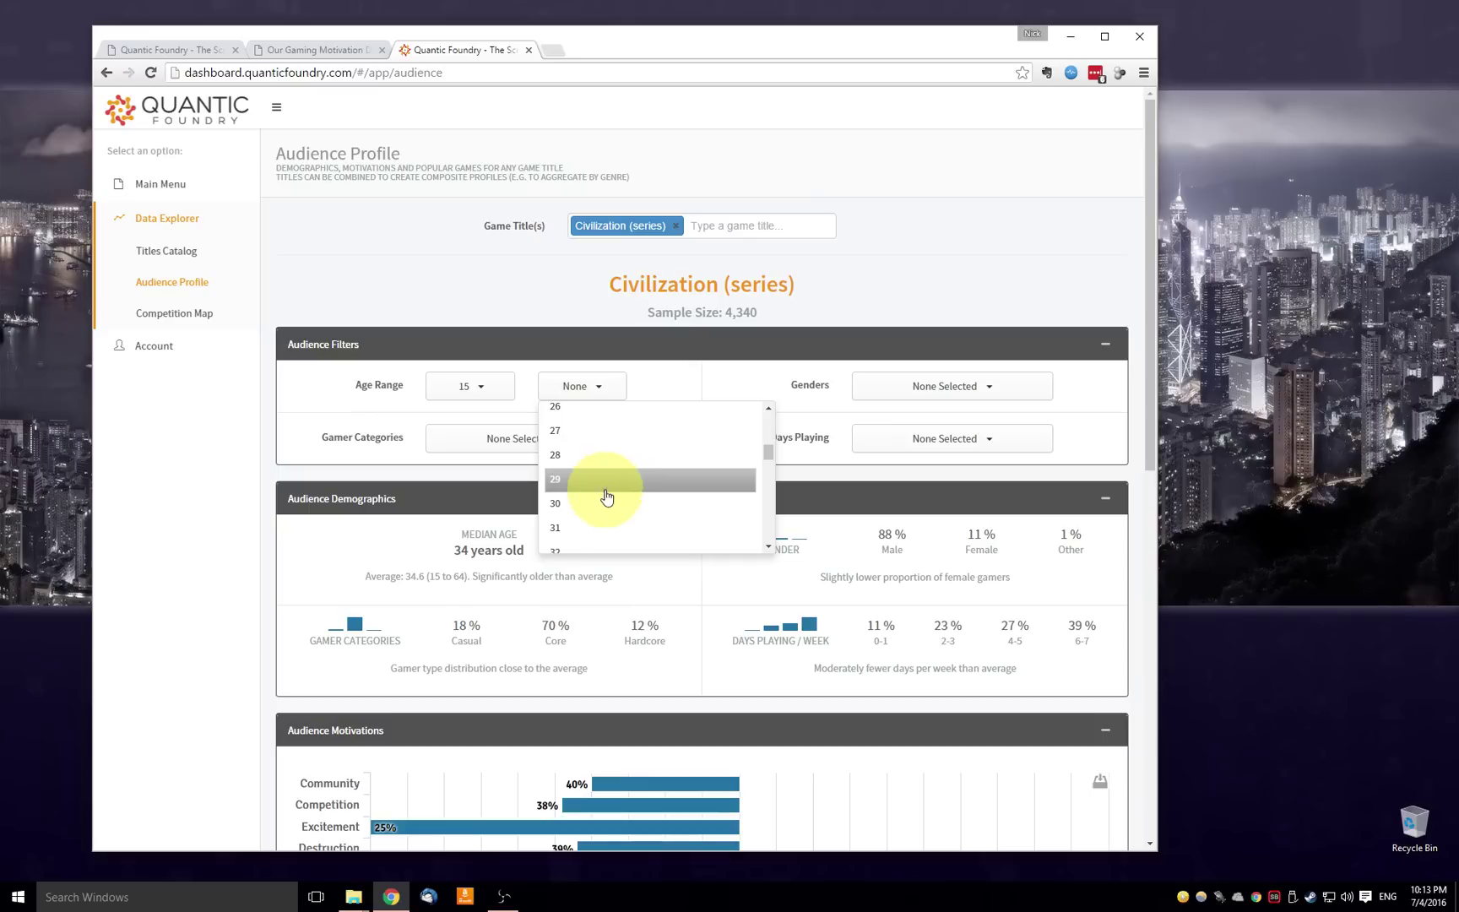
click(603, 502)
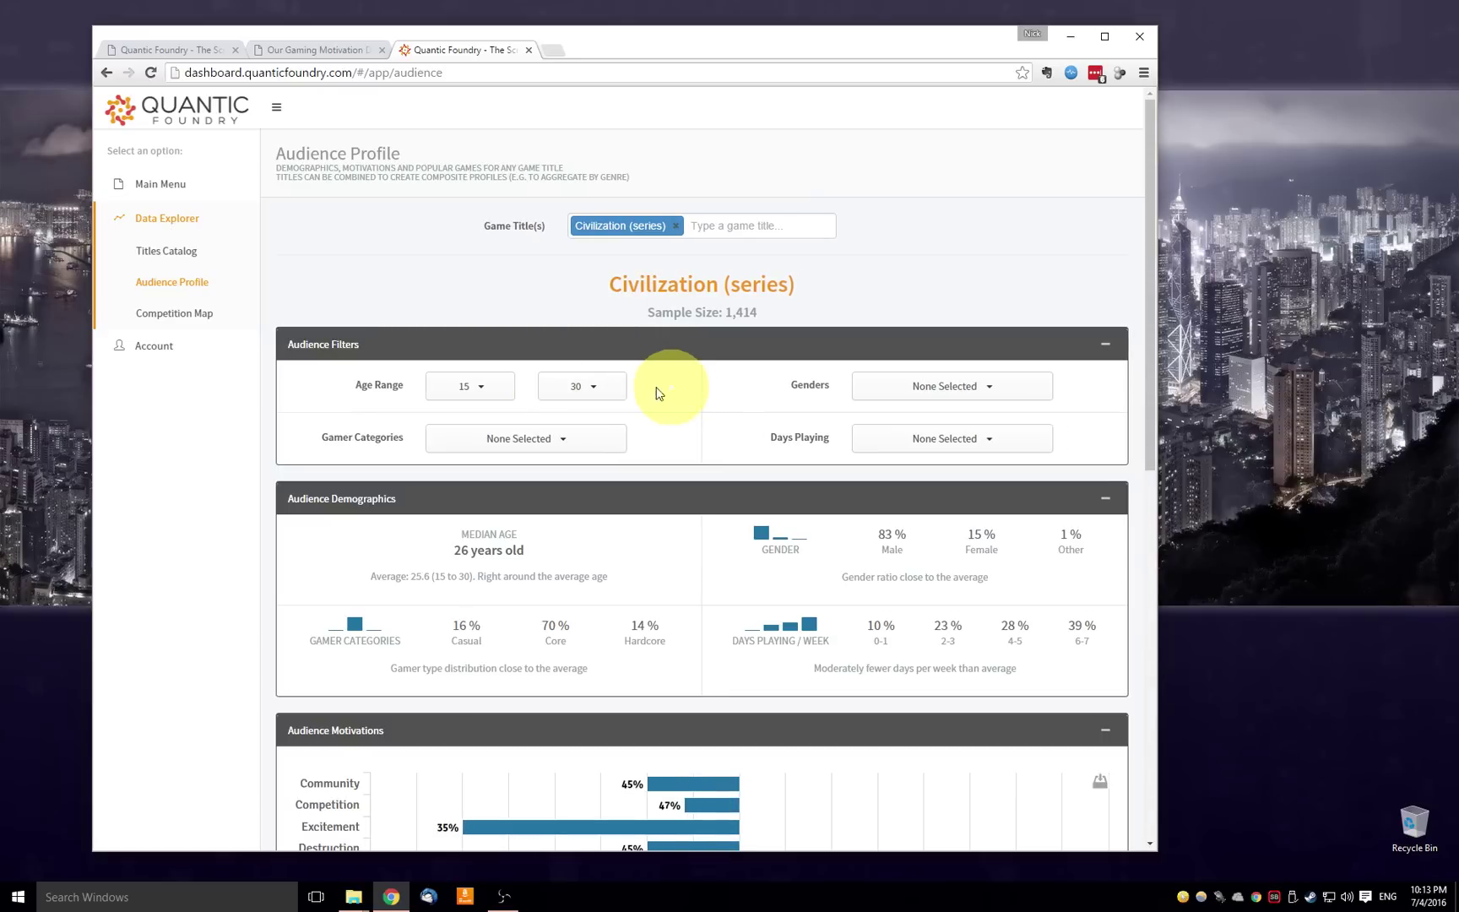
click(922, 385)
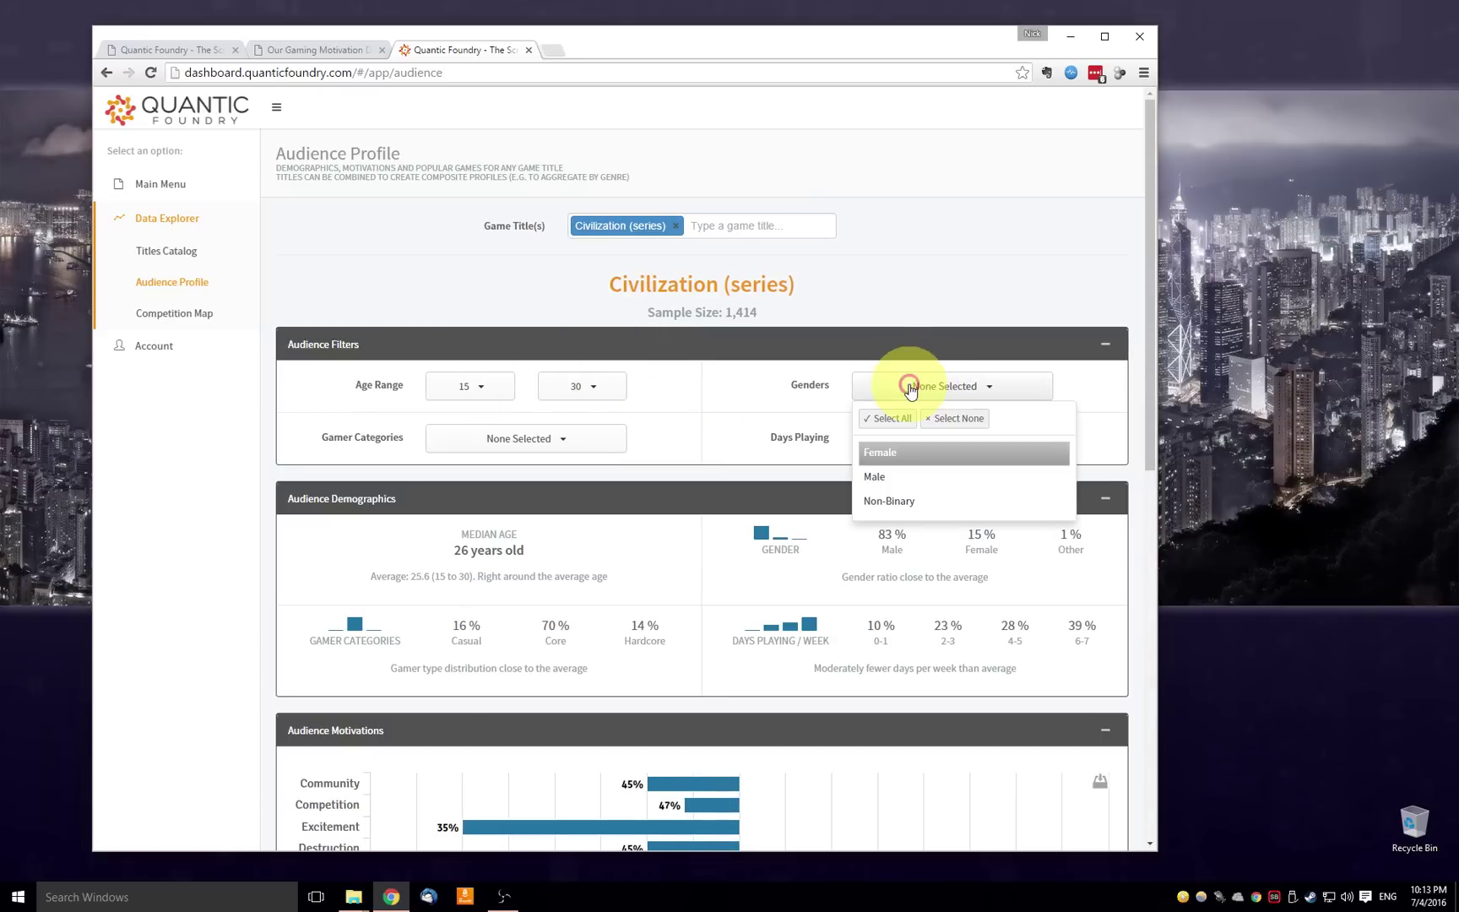
click(912, 475)
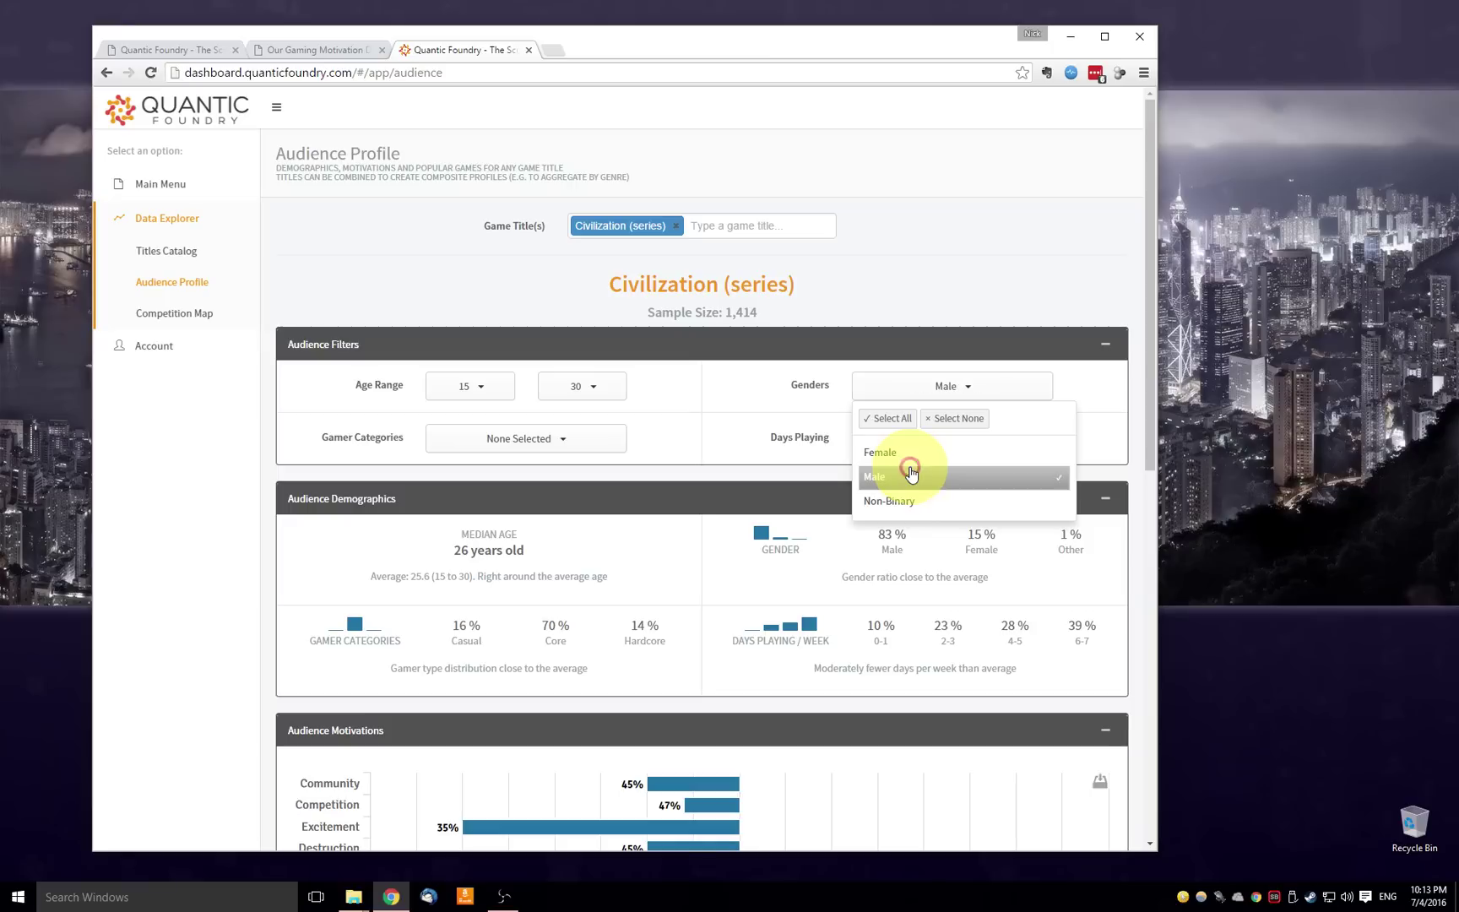
click(747, 388)
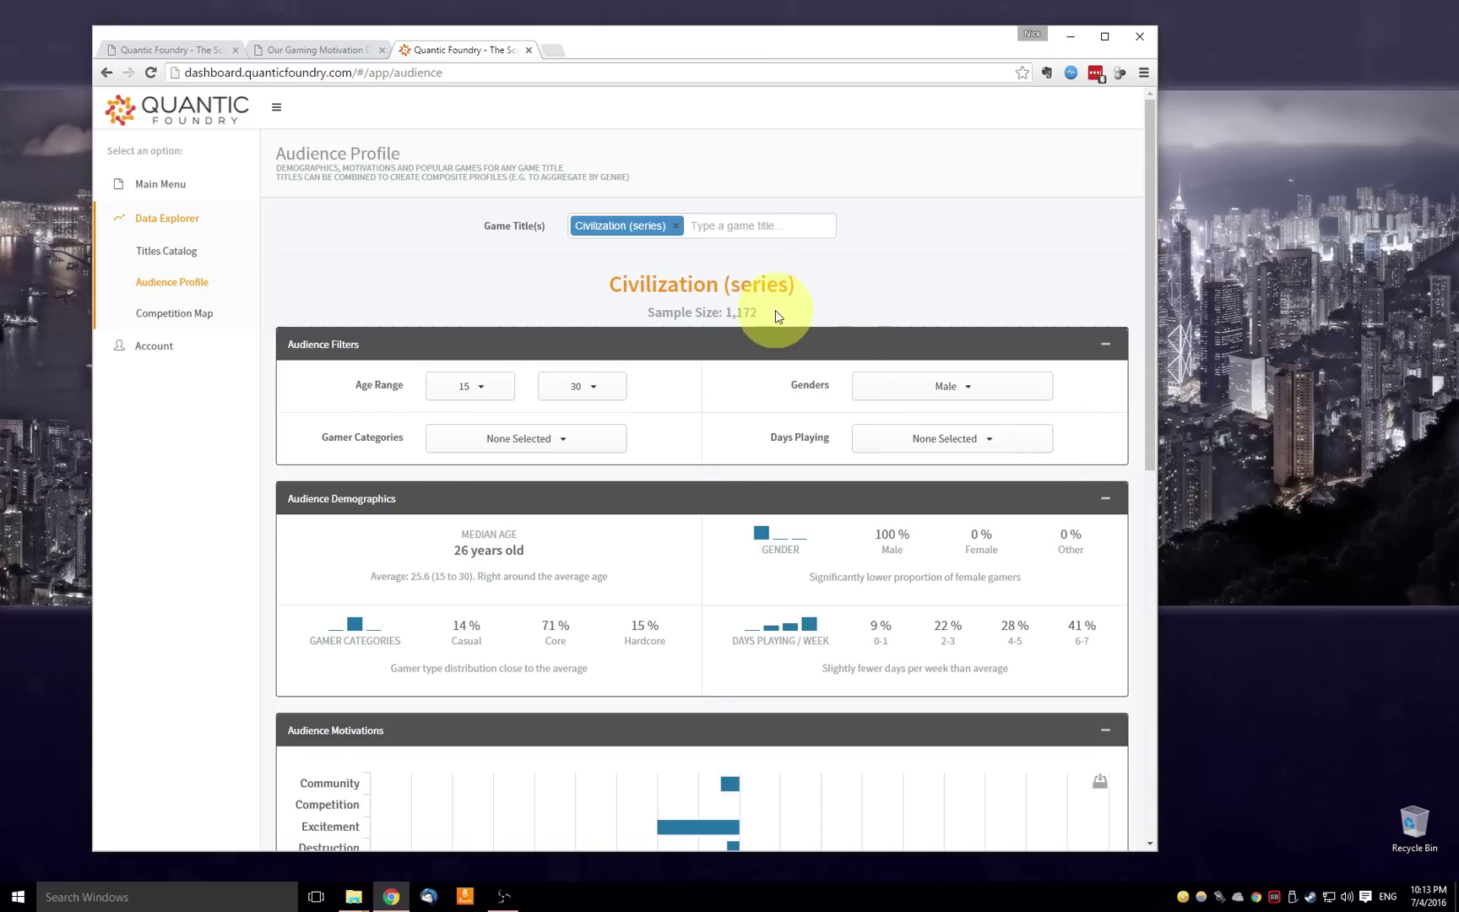
Highlight the reduced 1,172 sample size and review the filtered charts
triple_click(646, 313)
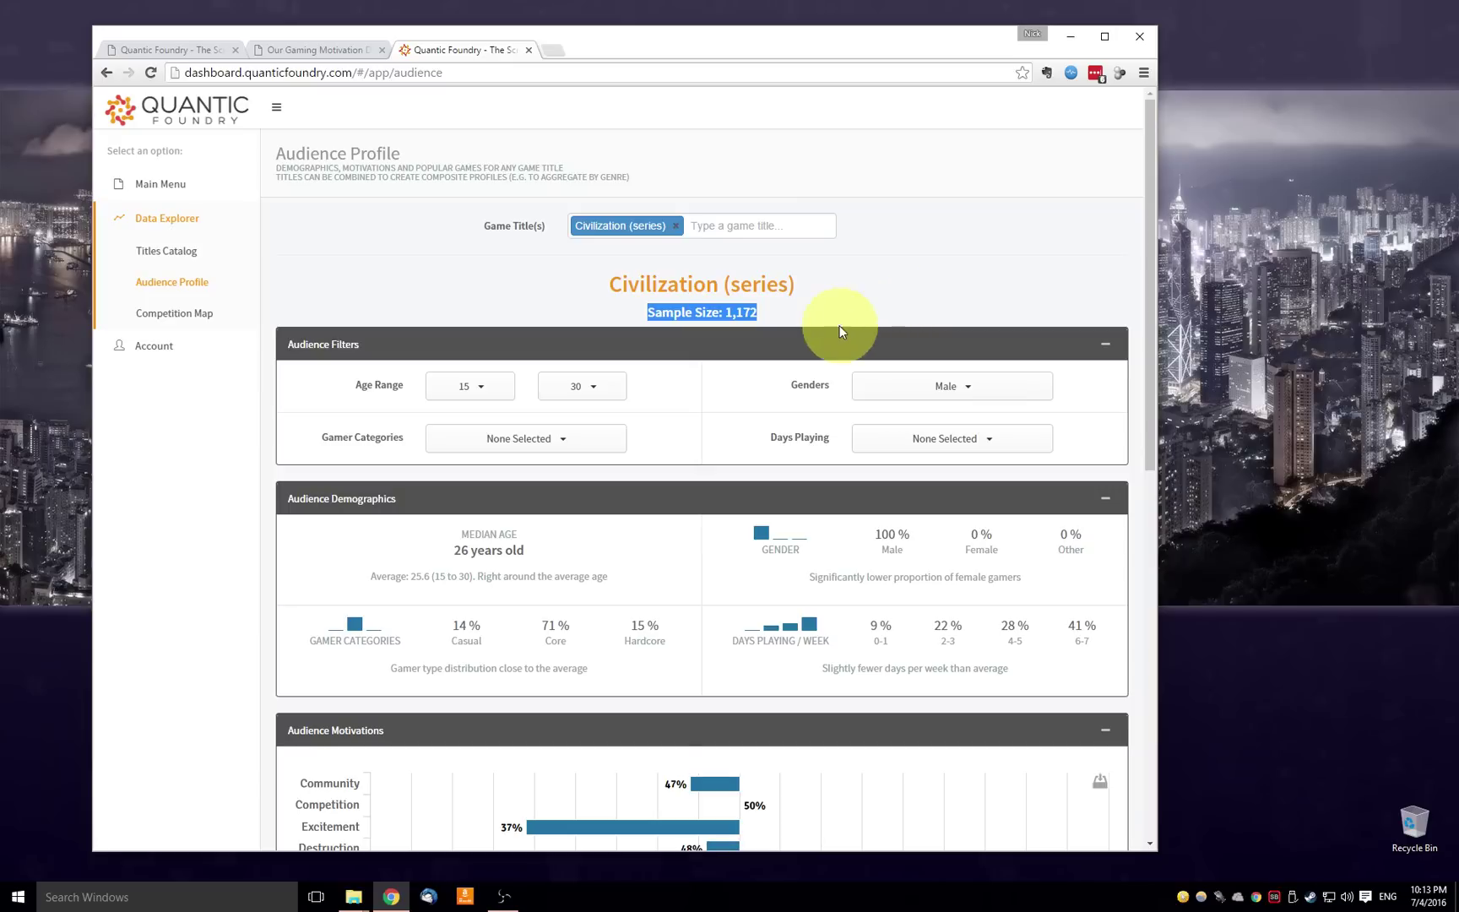
scroll(832, 338, down, 3)
scroll(817, 368, down, 1)
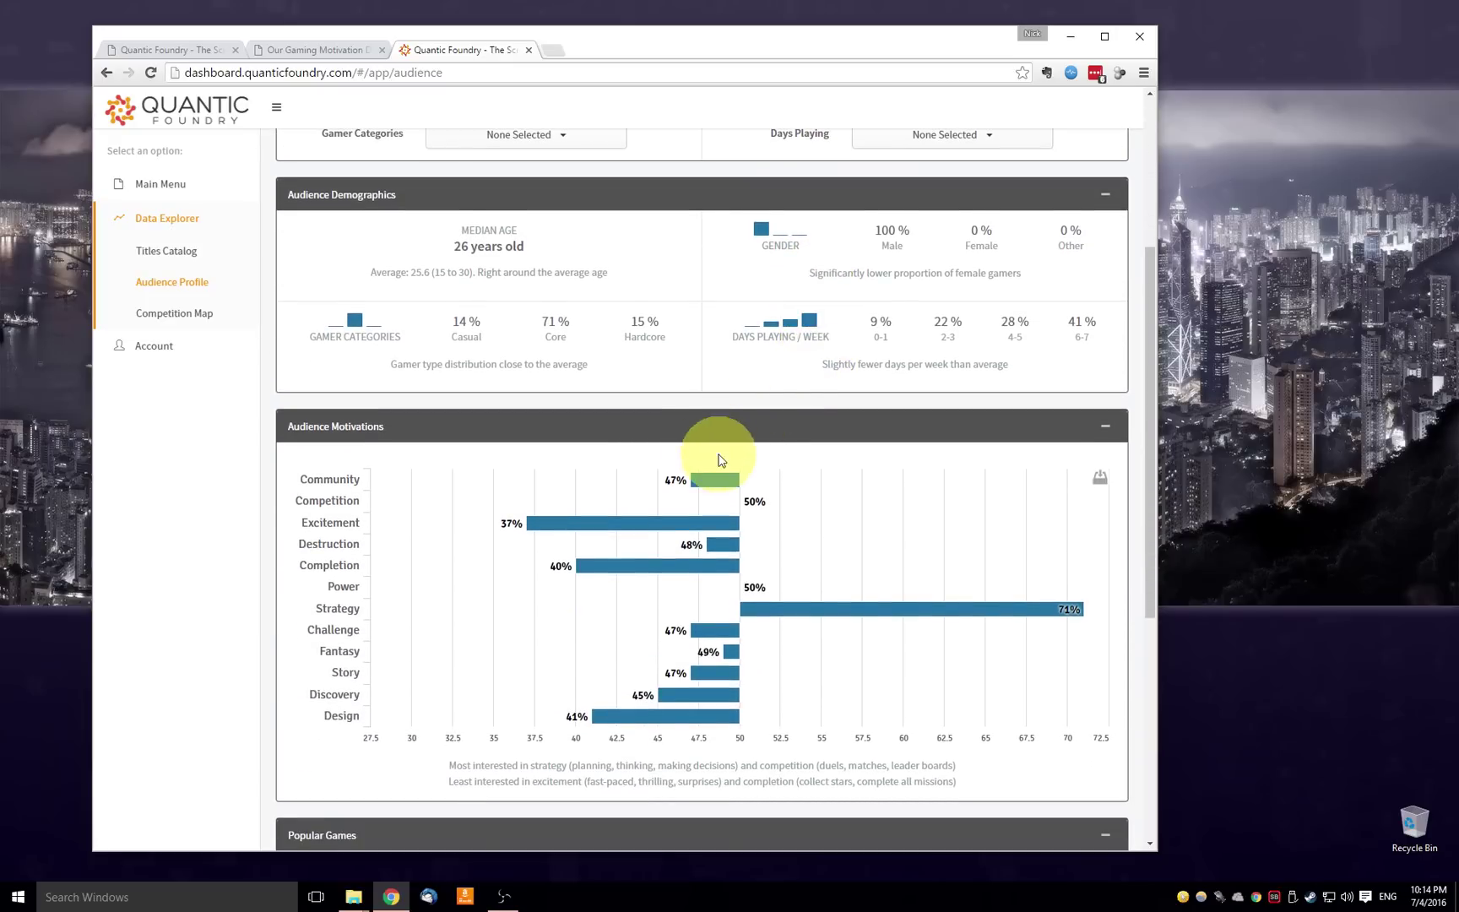
scroll(772, 482, down, 5)
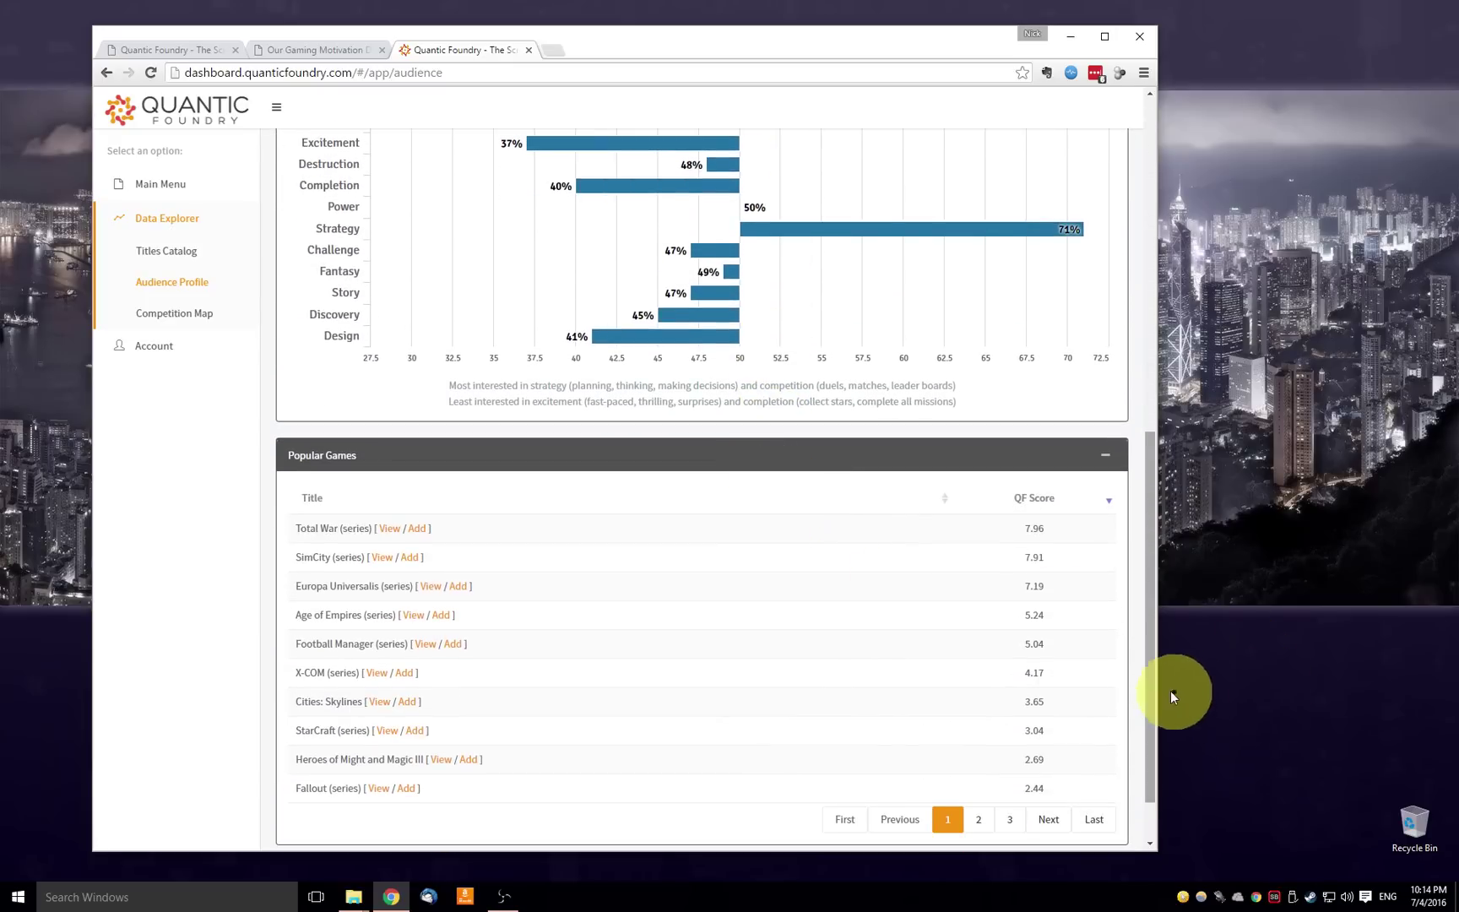
drag(1145, 689, 1189, 342)
click(759, 330)
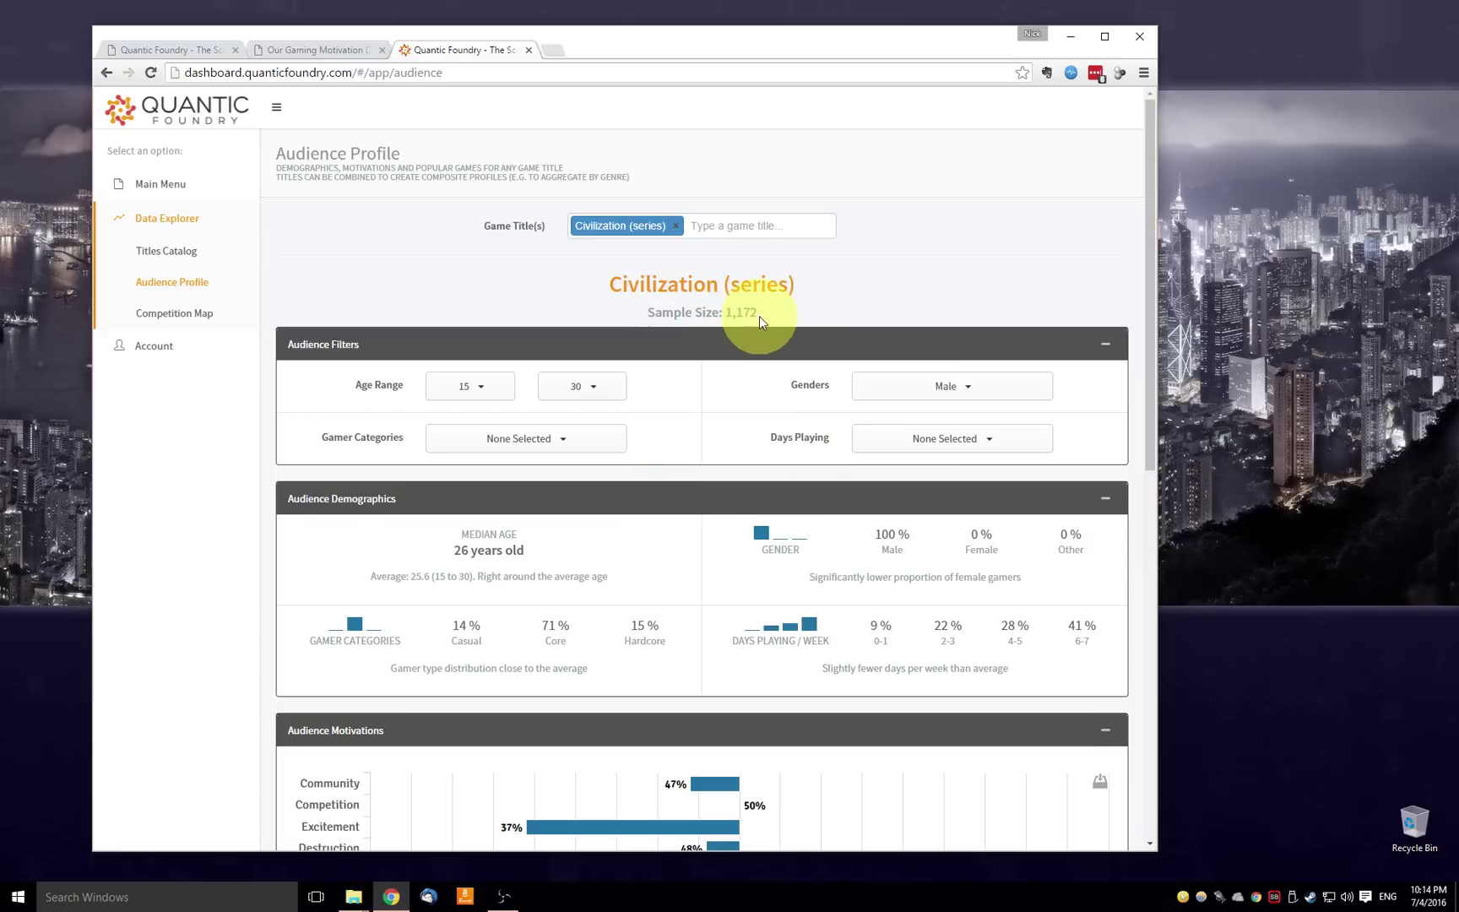
Clear all gender selections so the 15–30 profile samples 1,414 gamers
click(904, 387)
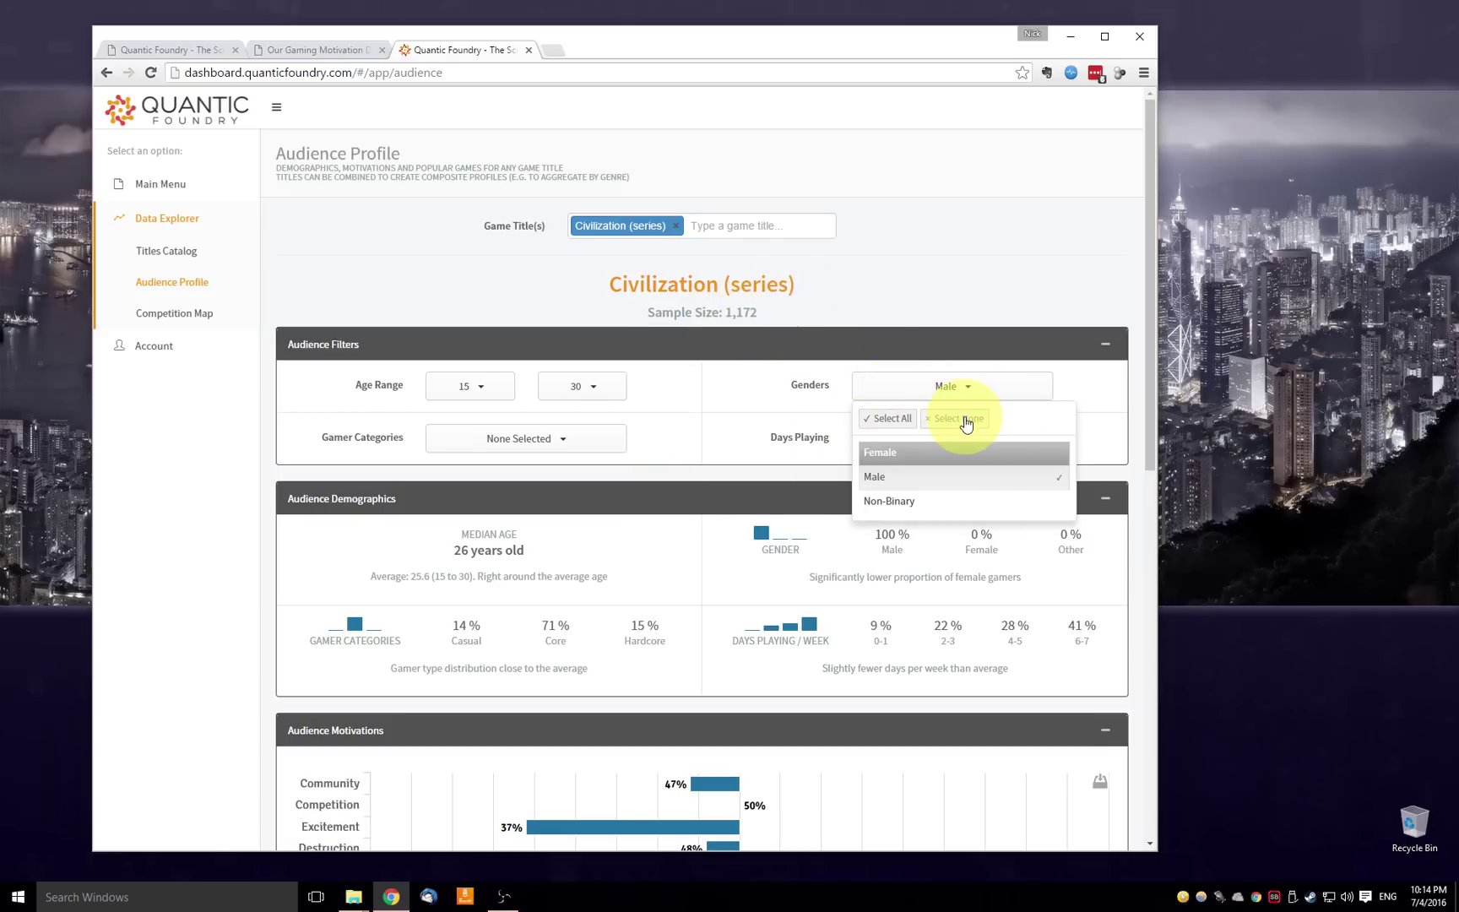
click(965, 420)
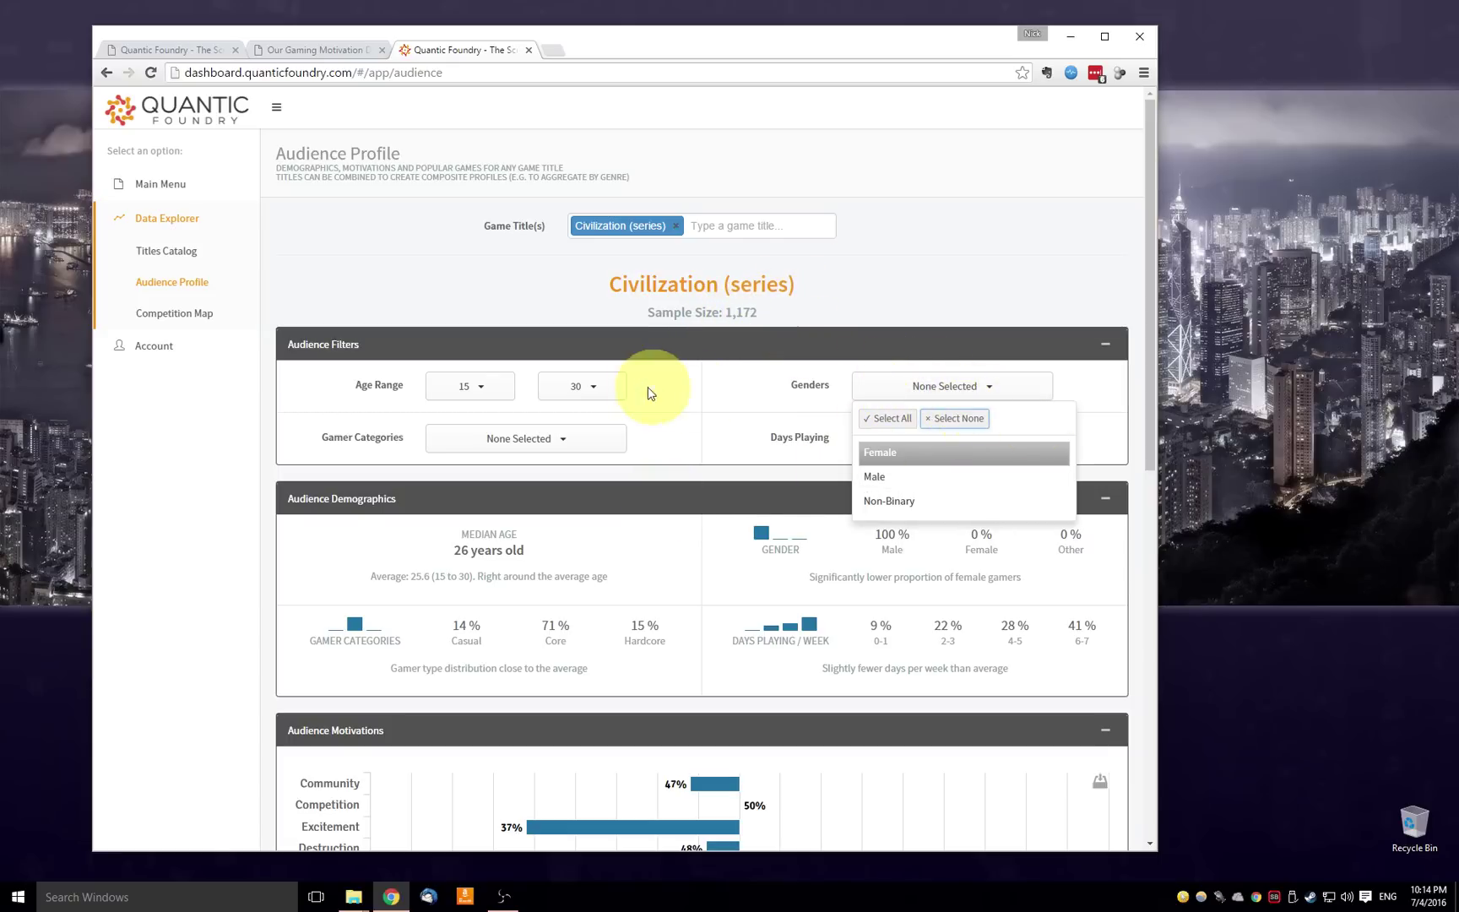
click(929, 292)
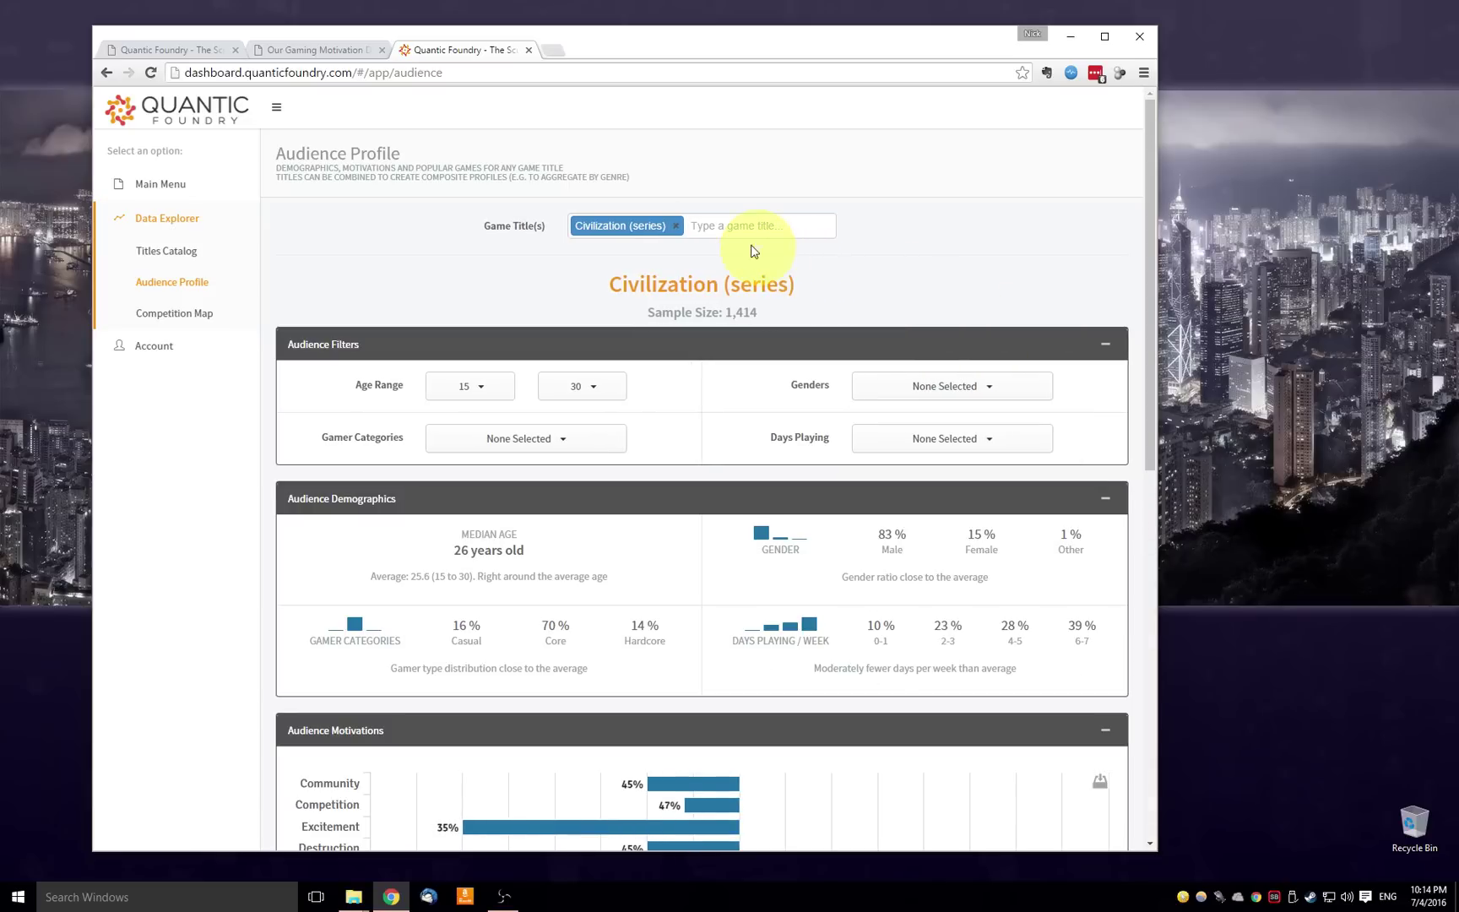
click(727, 228)
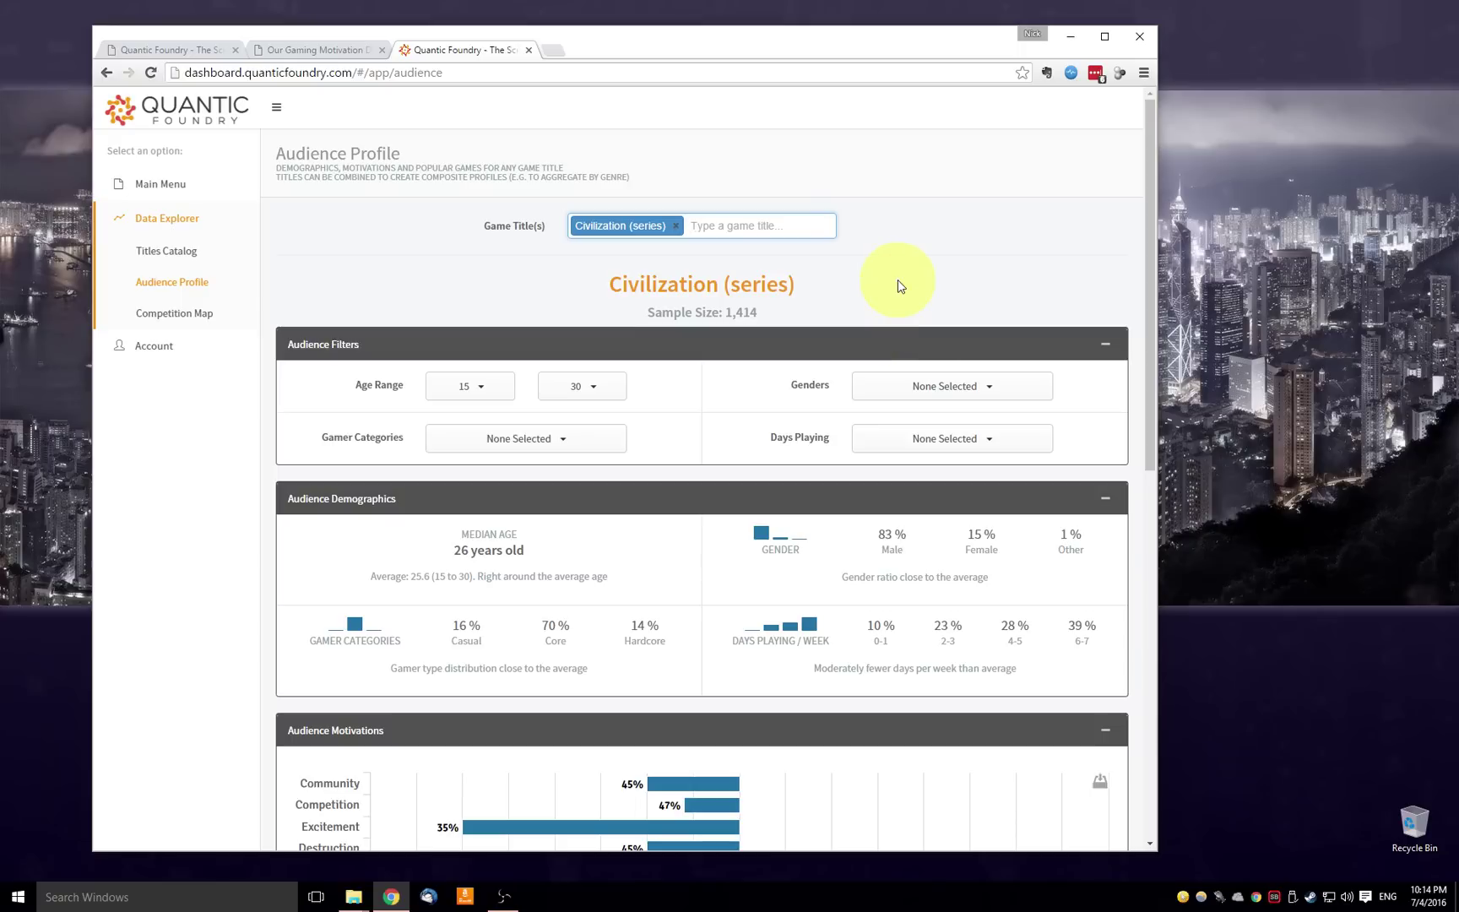
Add Civilization V and Civilization IV as profiled titles alongside the series
text(Ci)
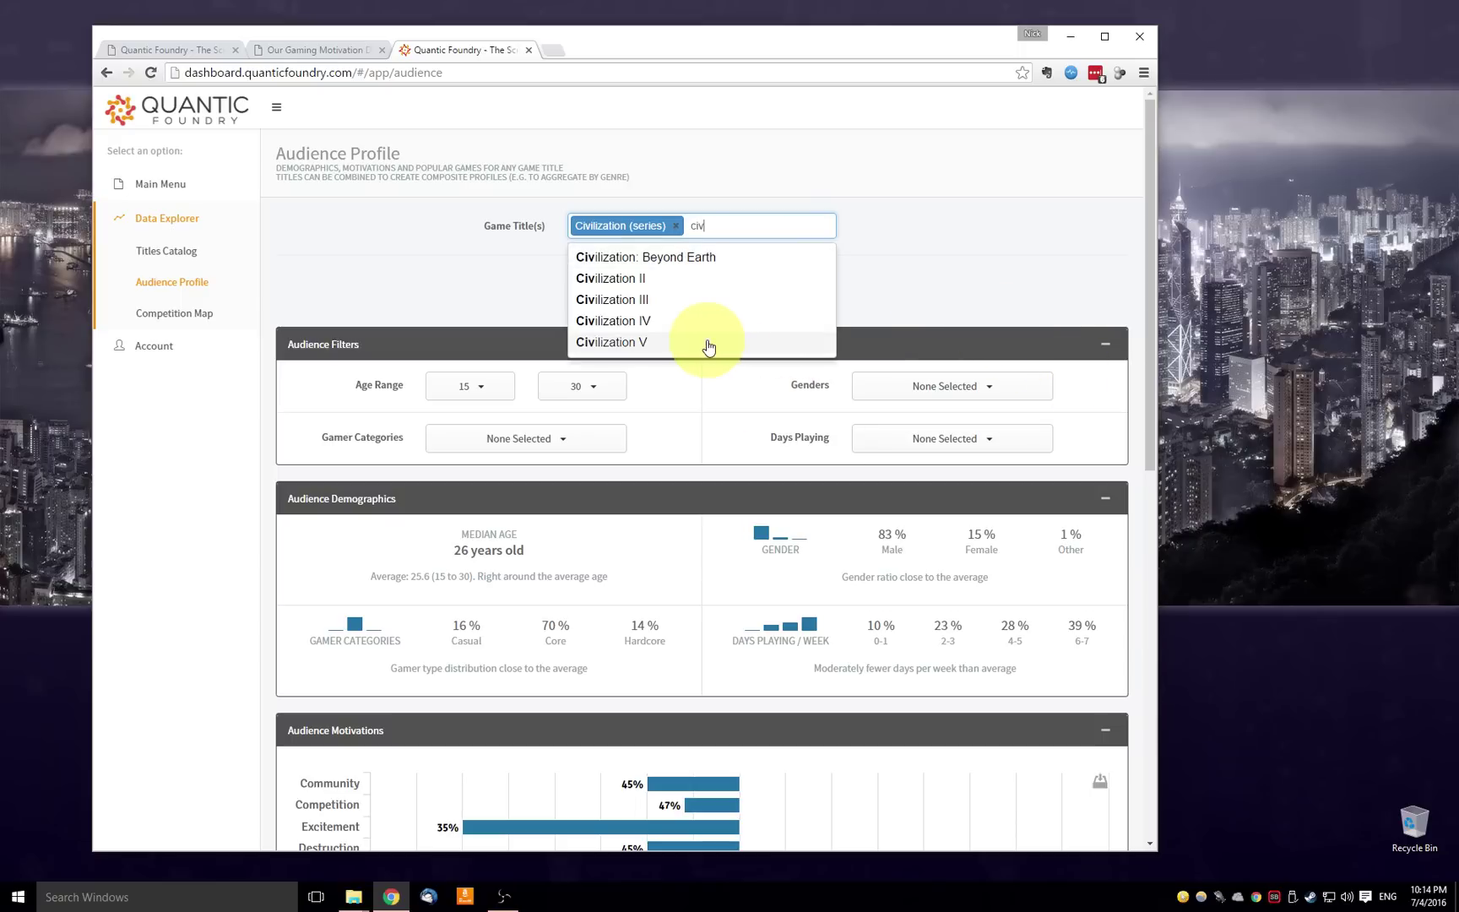
key(Return)
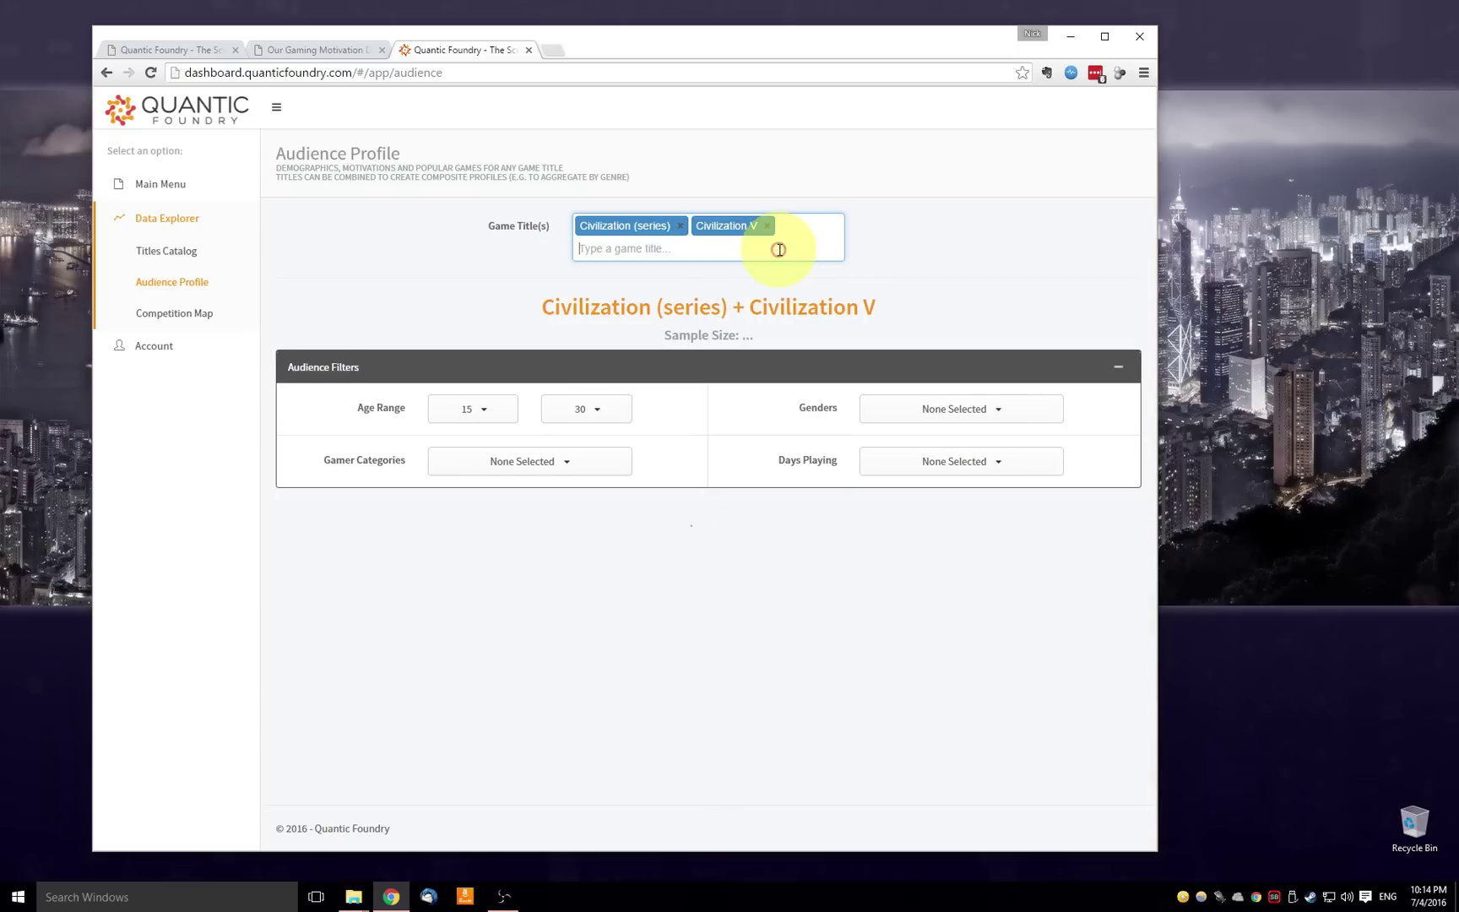
text(civ)
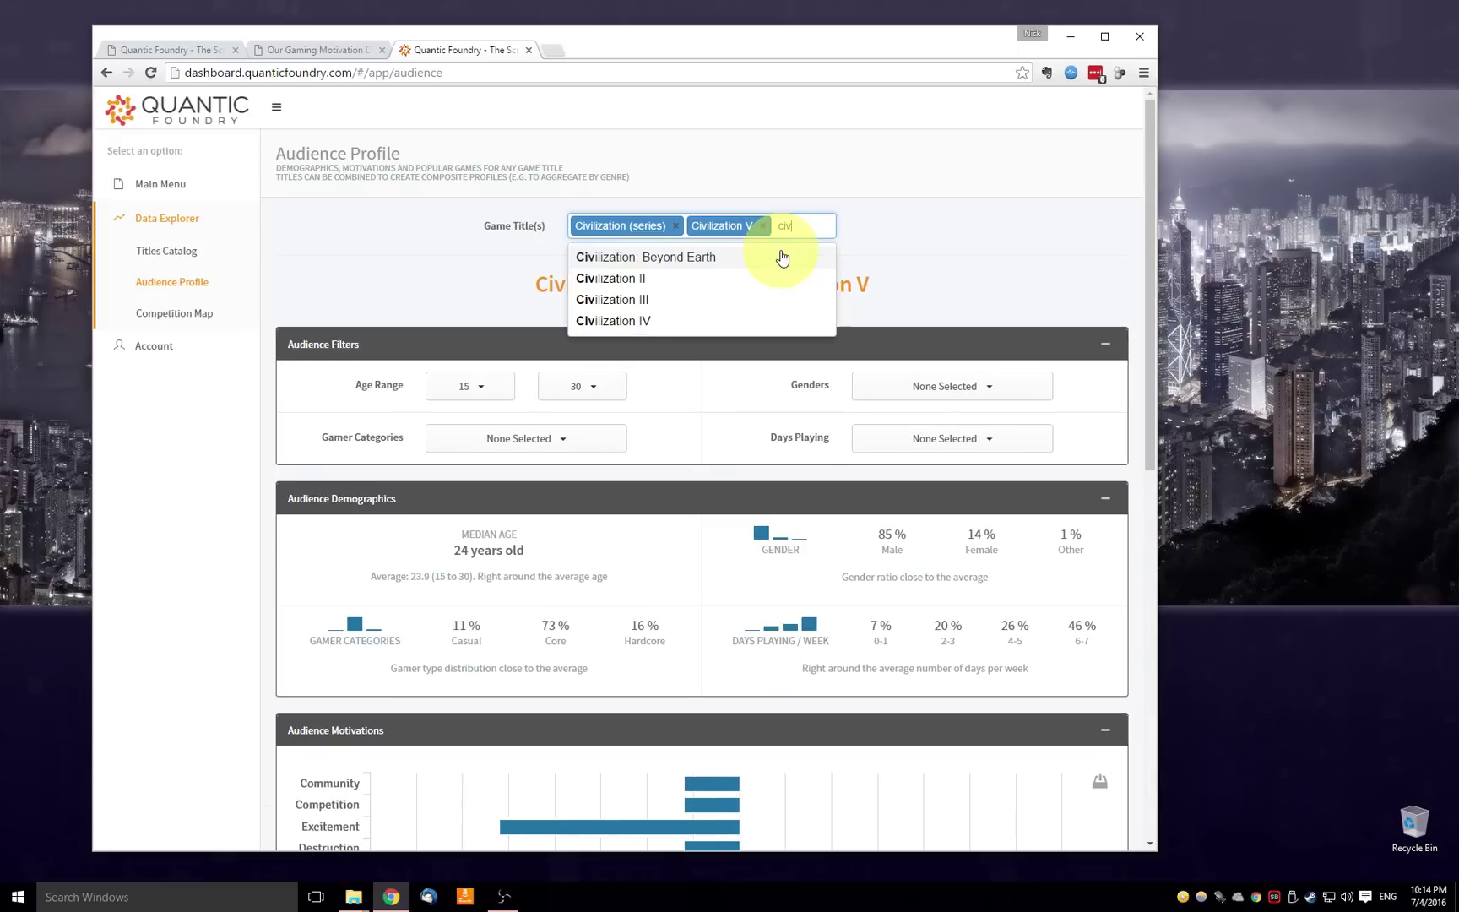
click(723, 319)
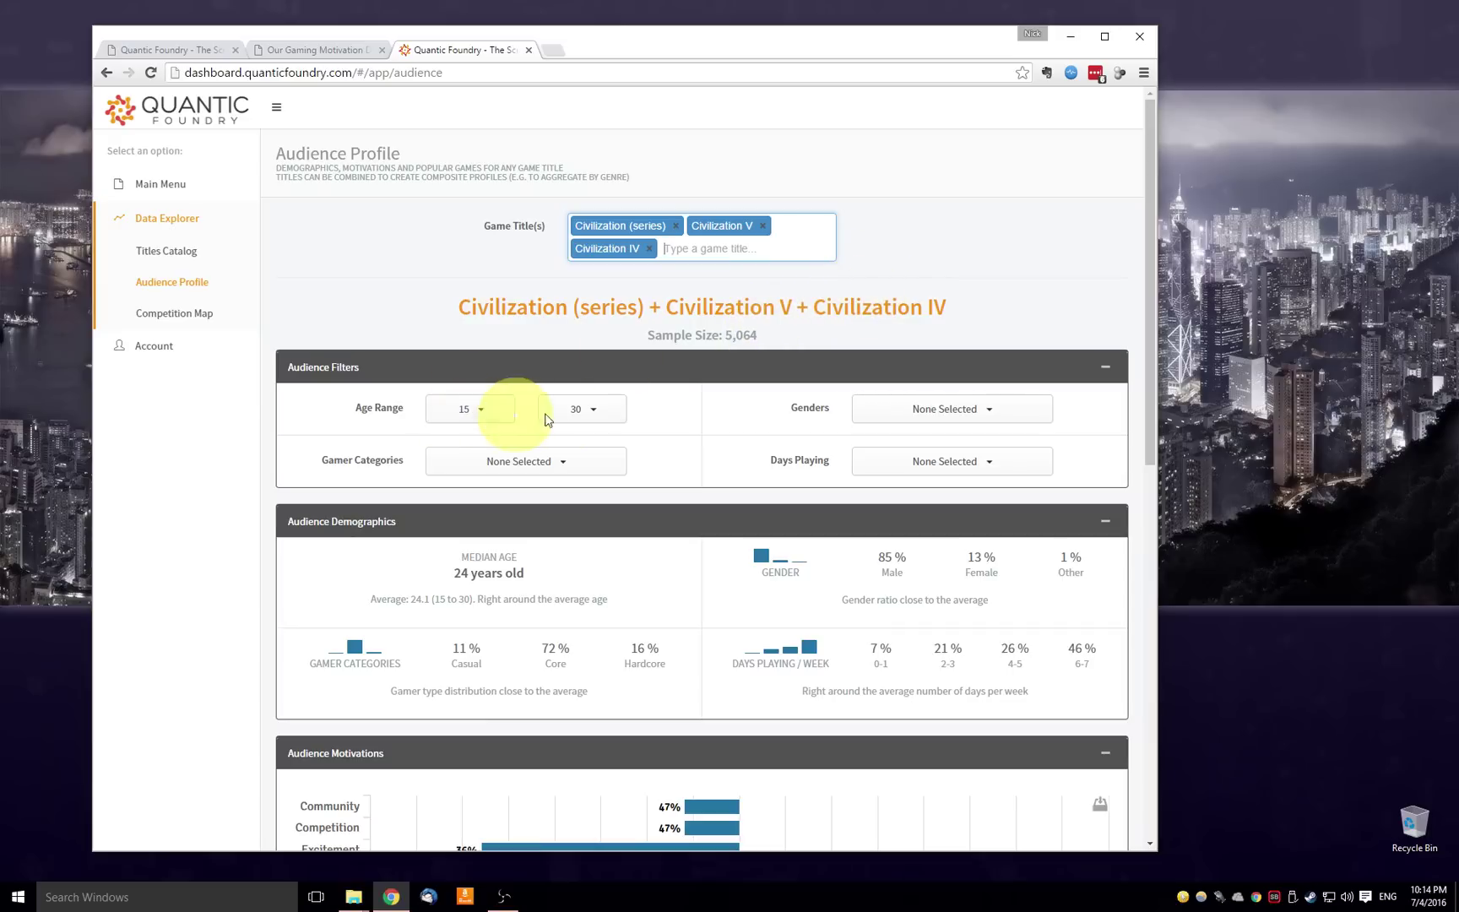
Highlight the combined 5,064 sample size and scroll through the composite profile
drag(760, 338, 653, 341)
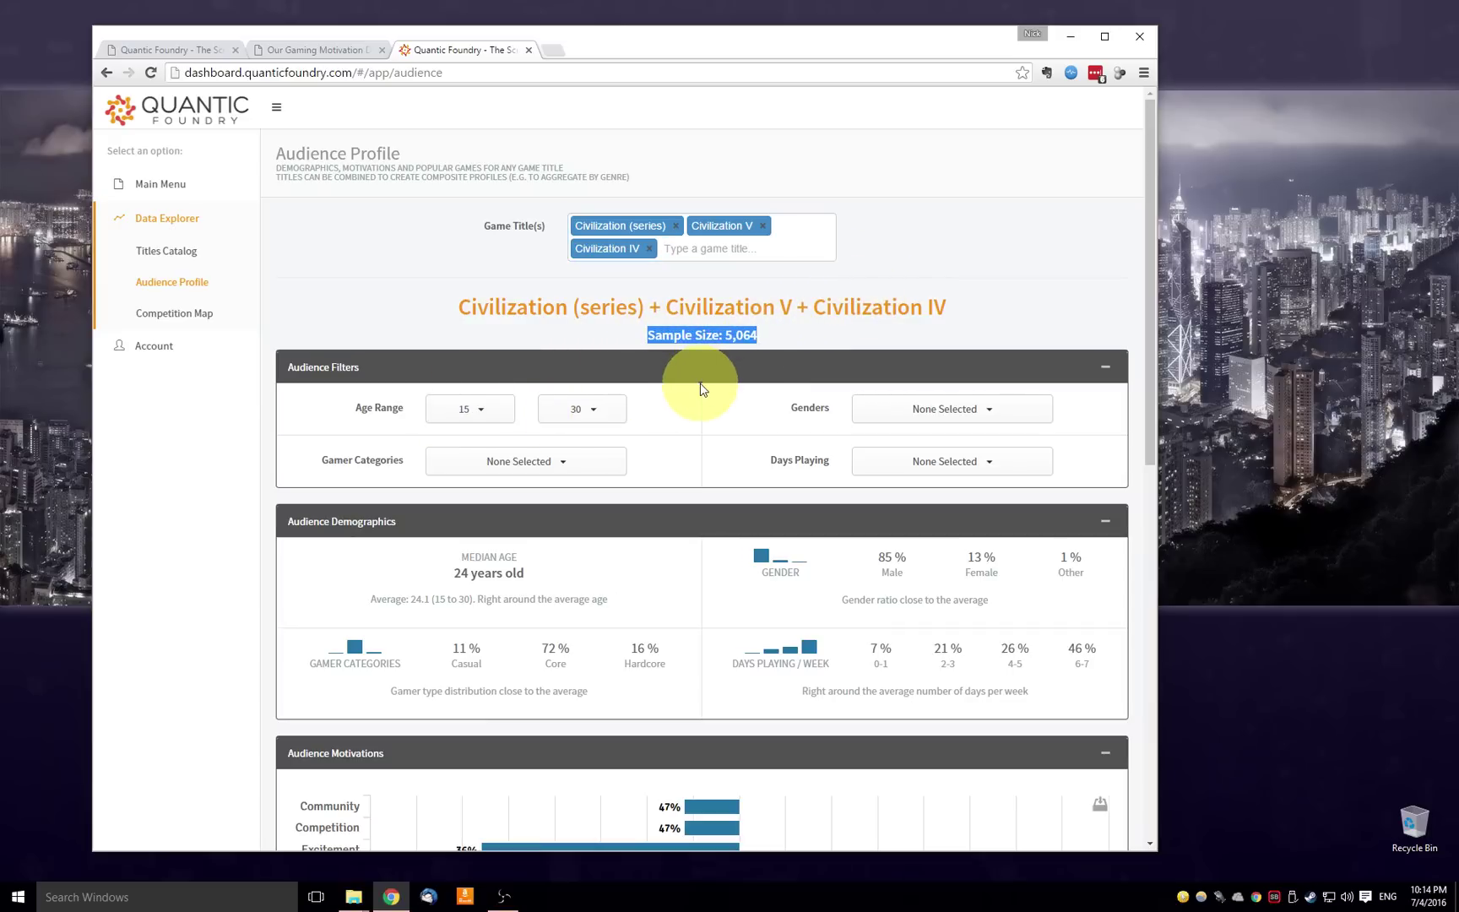
scroll(832, 426, down, 1)
scroll(832, 427, down, 2)
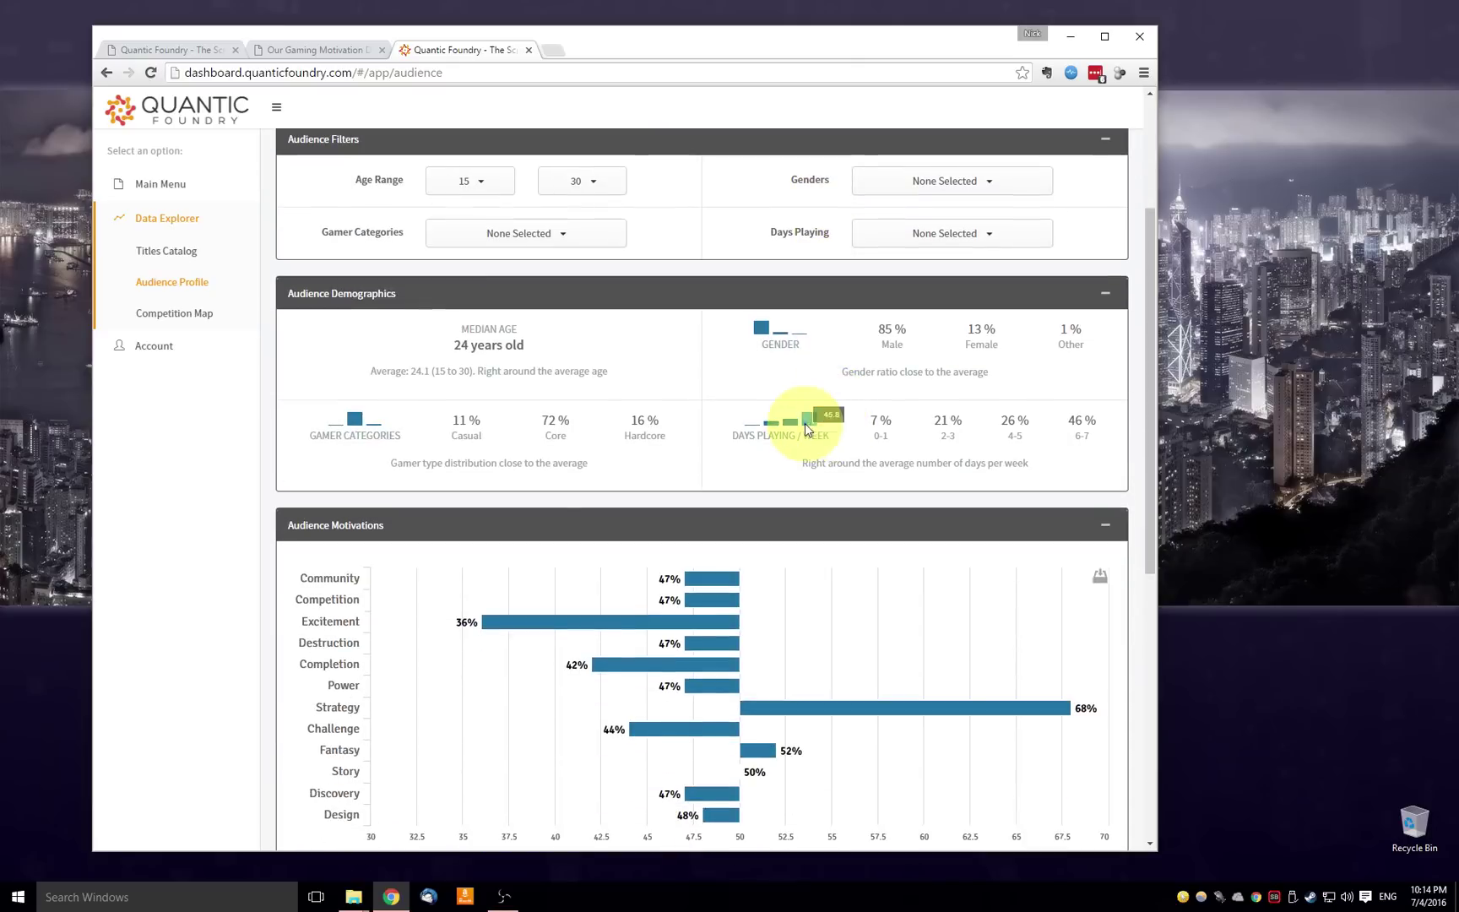
scroll(815, 435, down, 6)
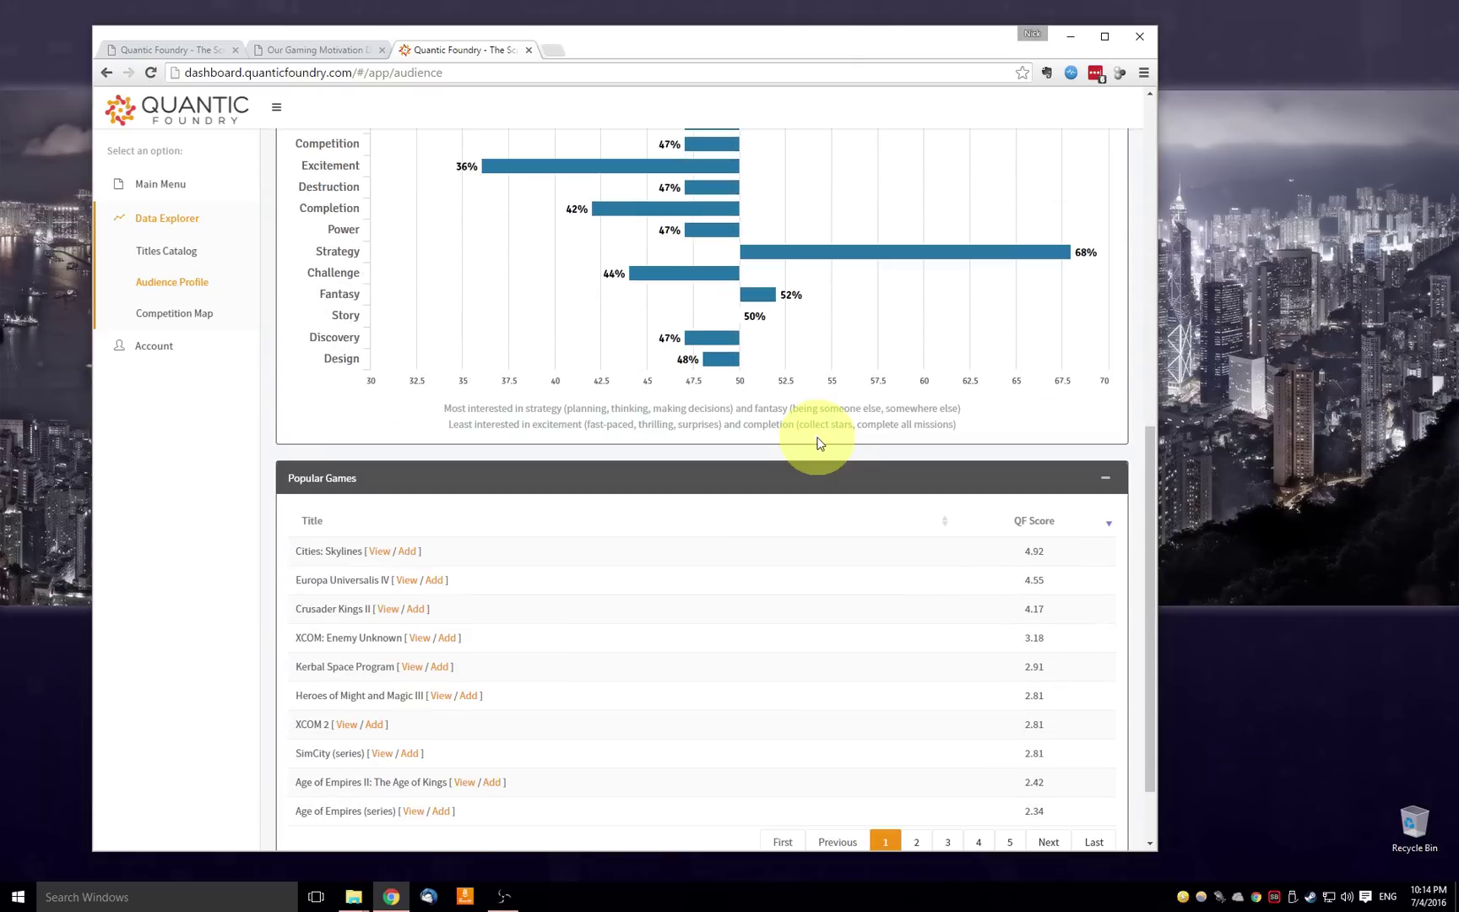
scroll(818, 439, up, 8)
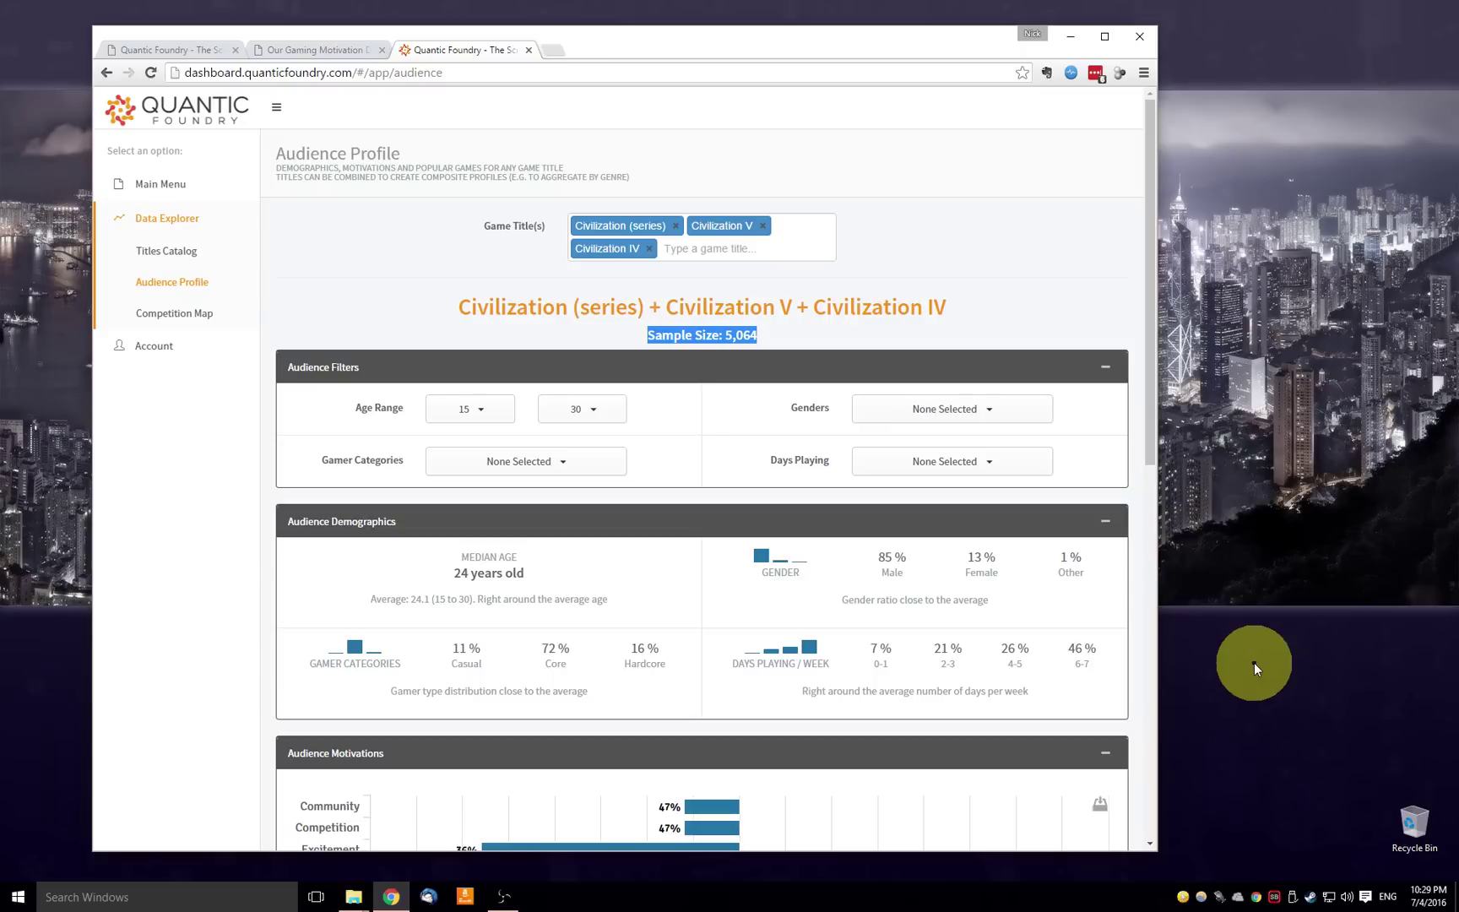
Open the Competition Map with popular games added and start a game title to compare
click(201, 319)
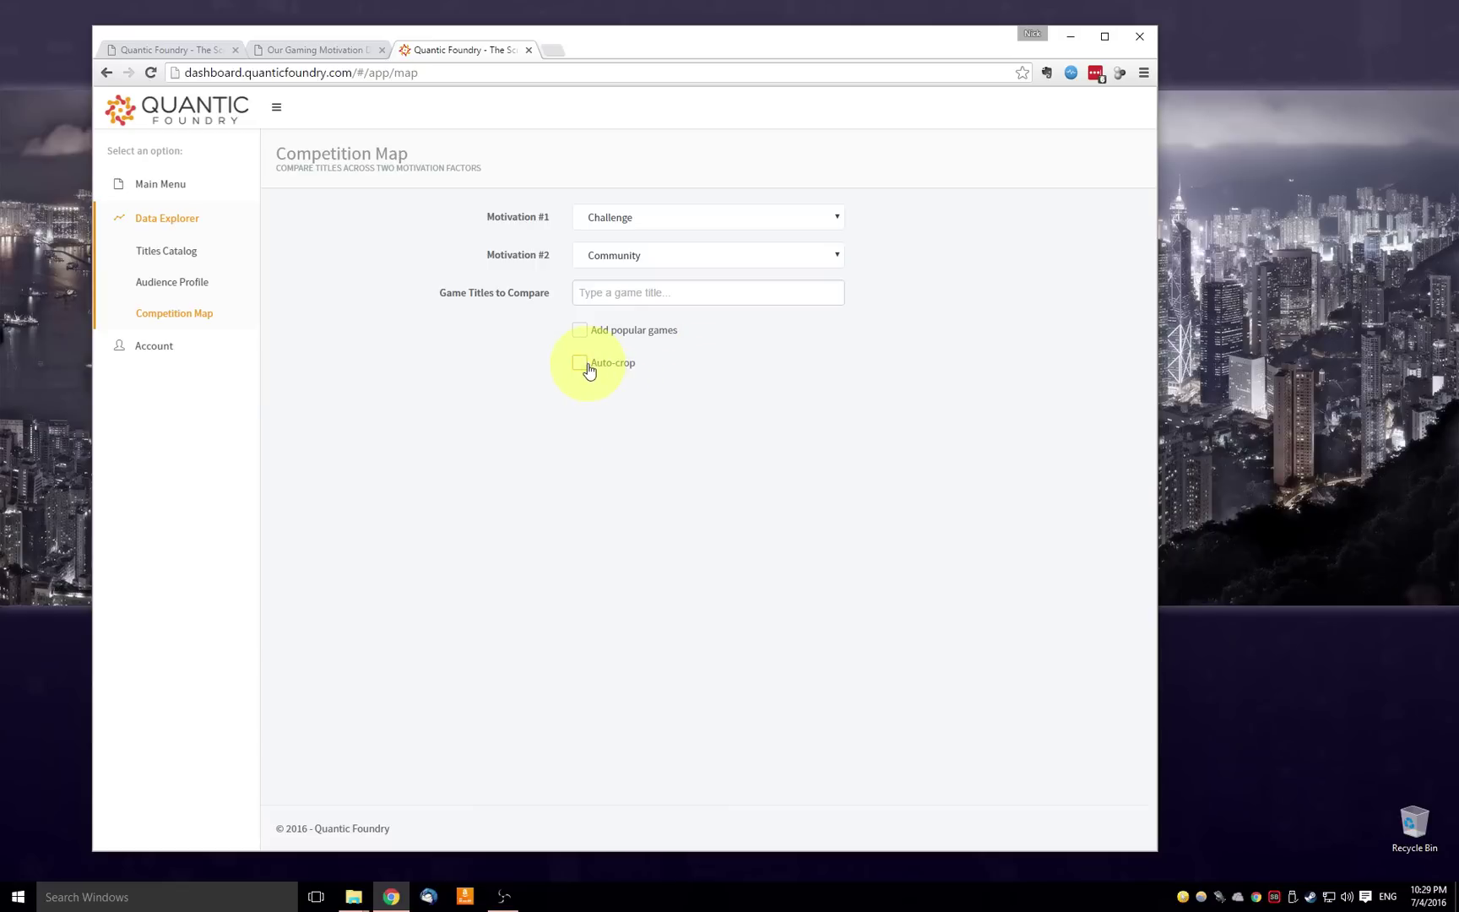
click(581, 330)
click(719, 289)
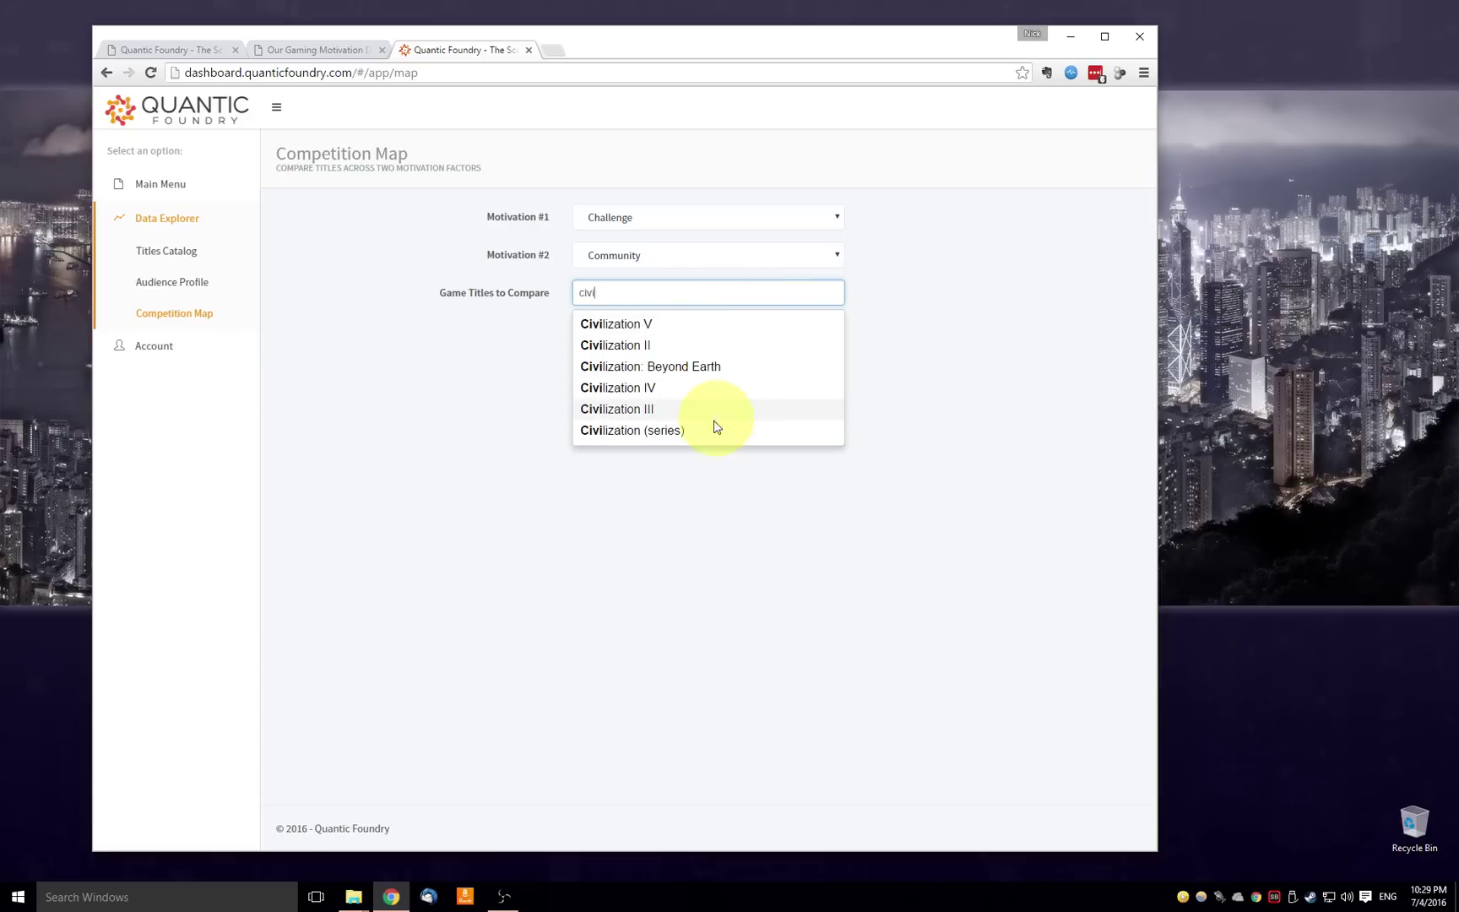
Add Civilization (series) to the Competition Map comparison
click(707, 431)
scroll(1107, 288, down, 3)
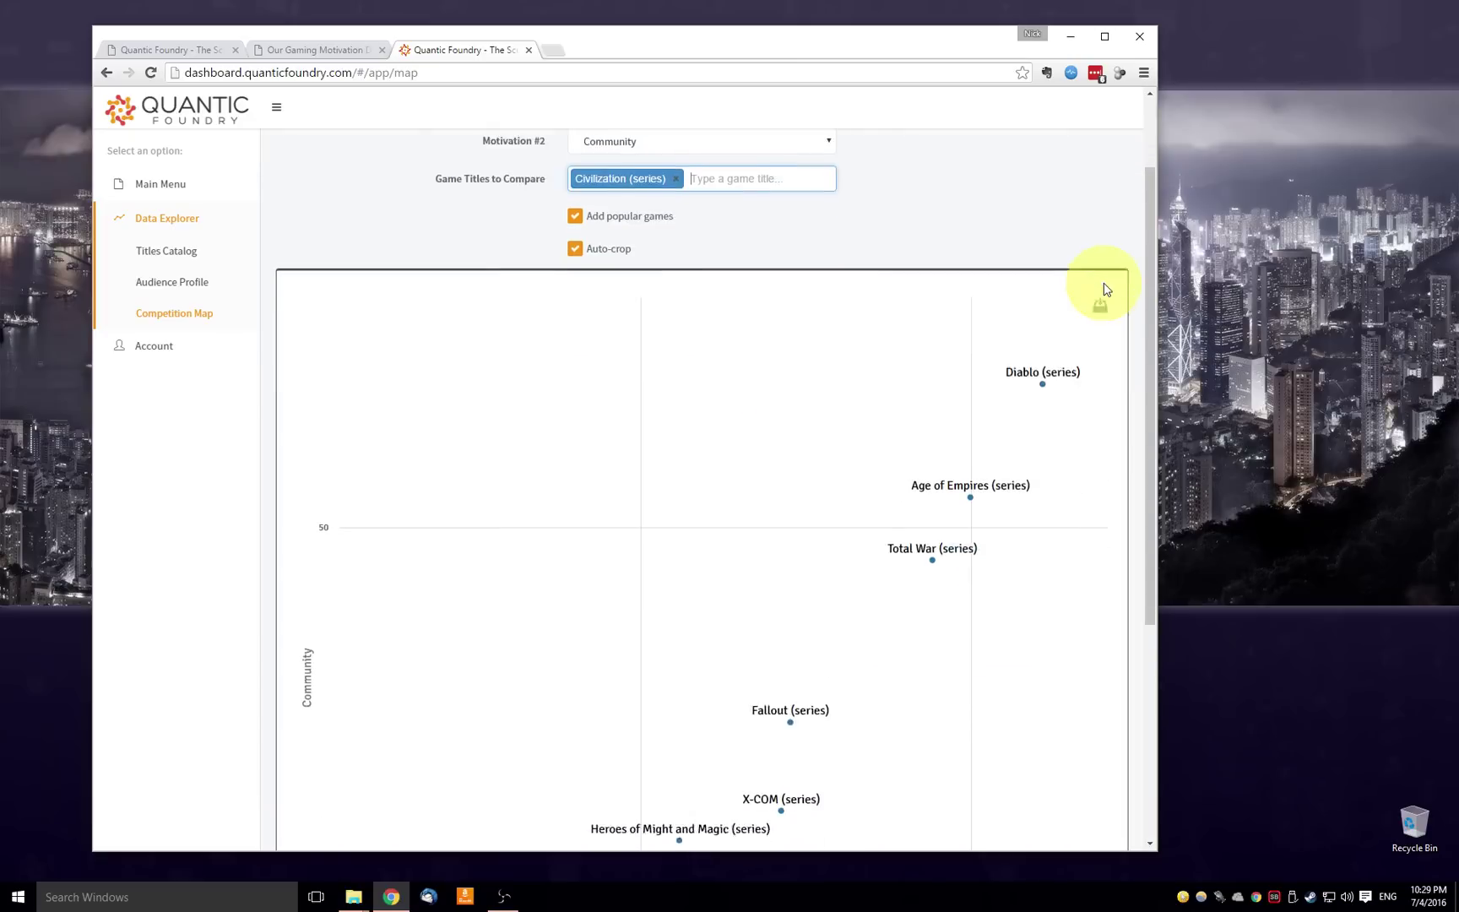
scroll(1039, 465, down, 1)
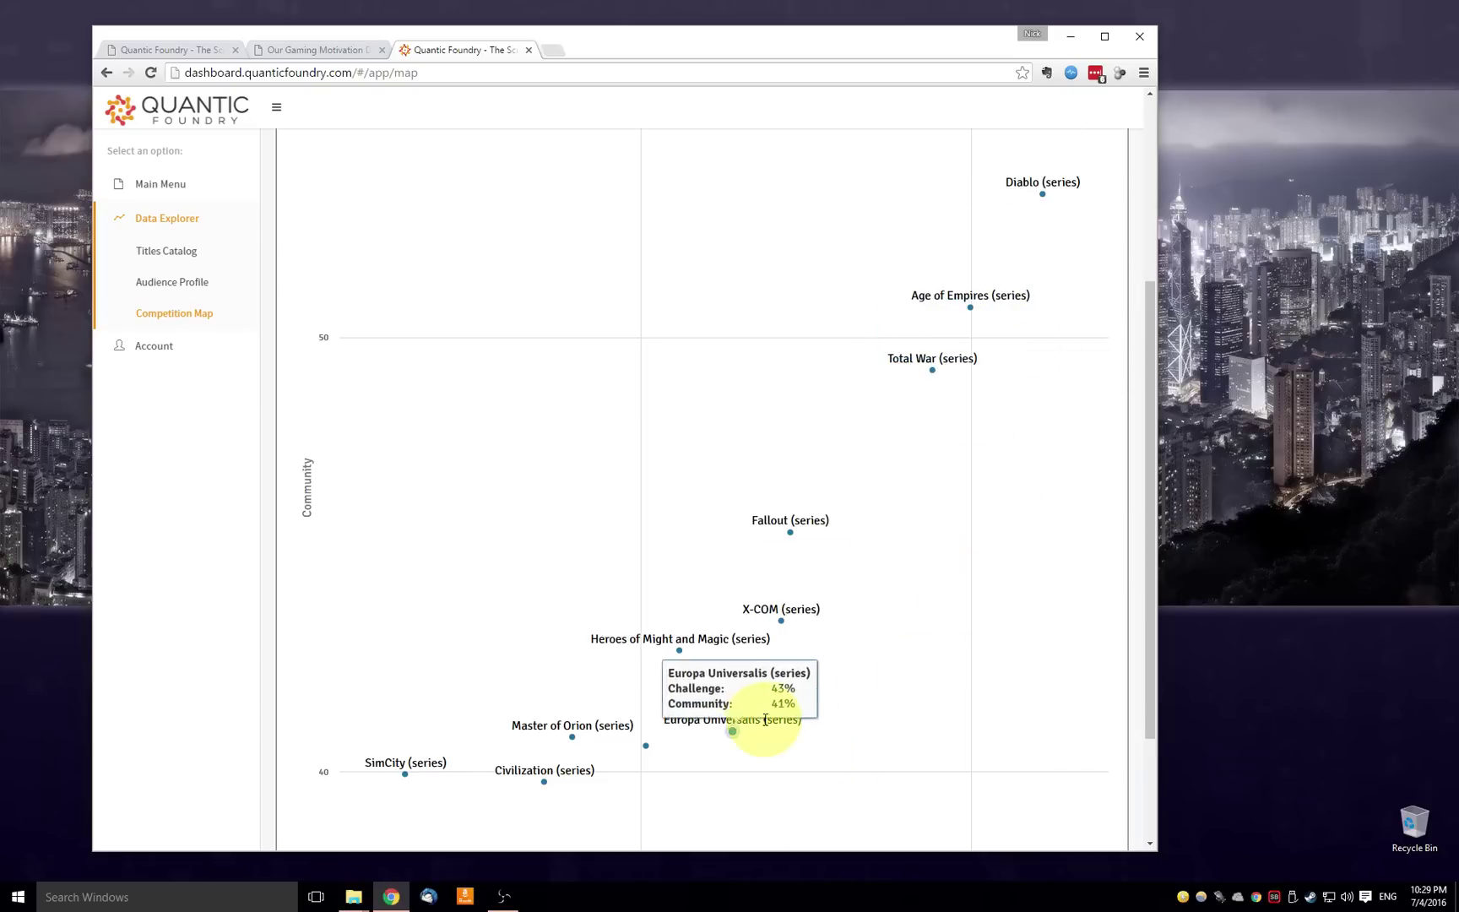
Read the values of individual games plotted on the Competition Map
mouse_move(868, 476)
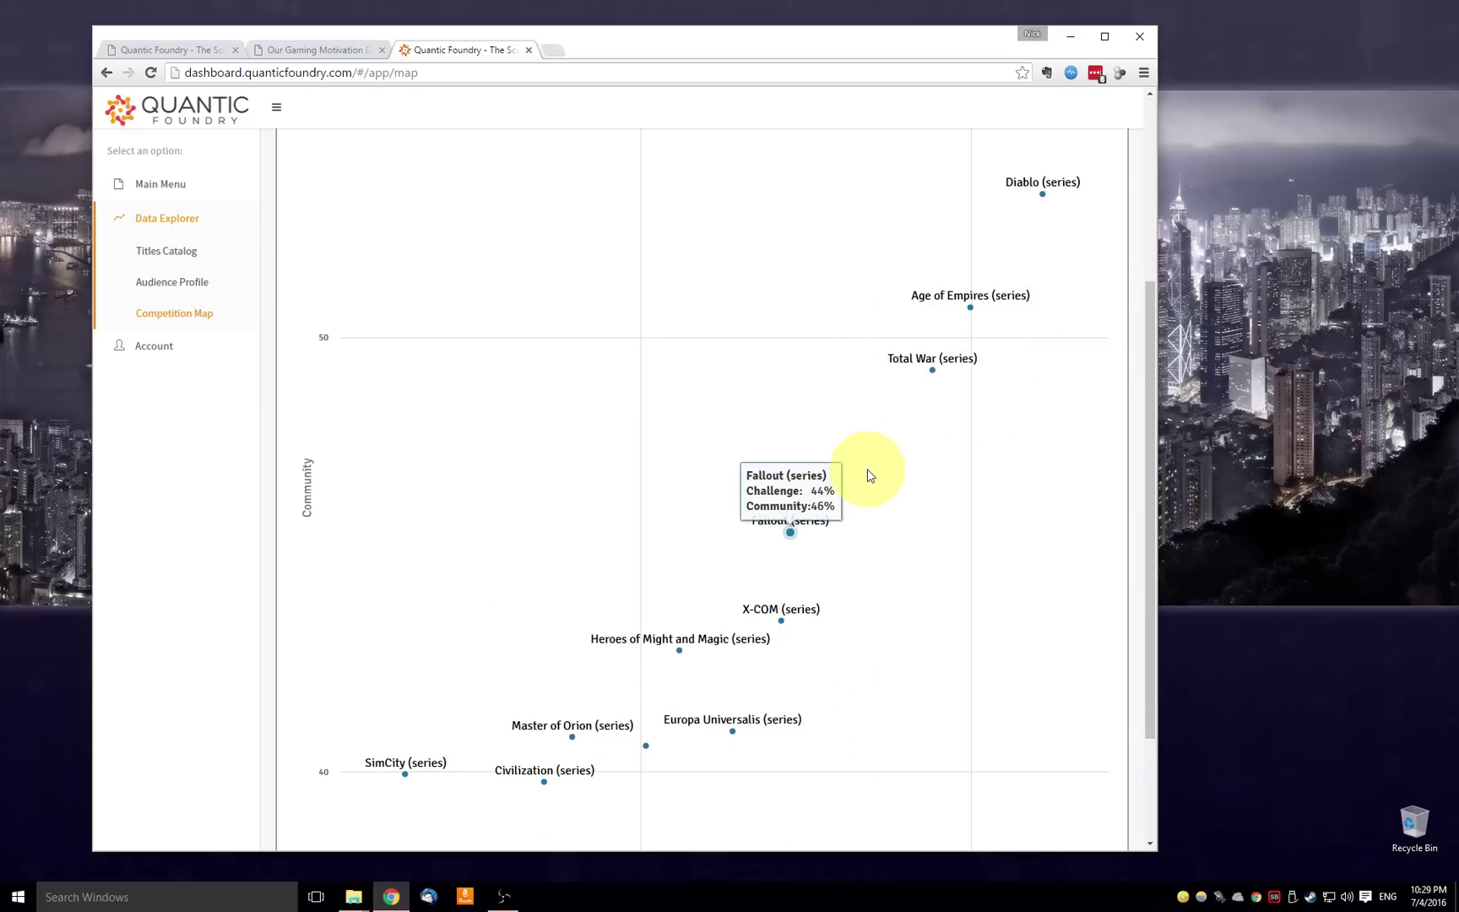
mouse_move(893, 417)
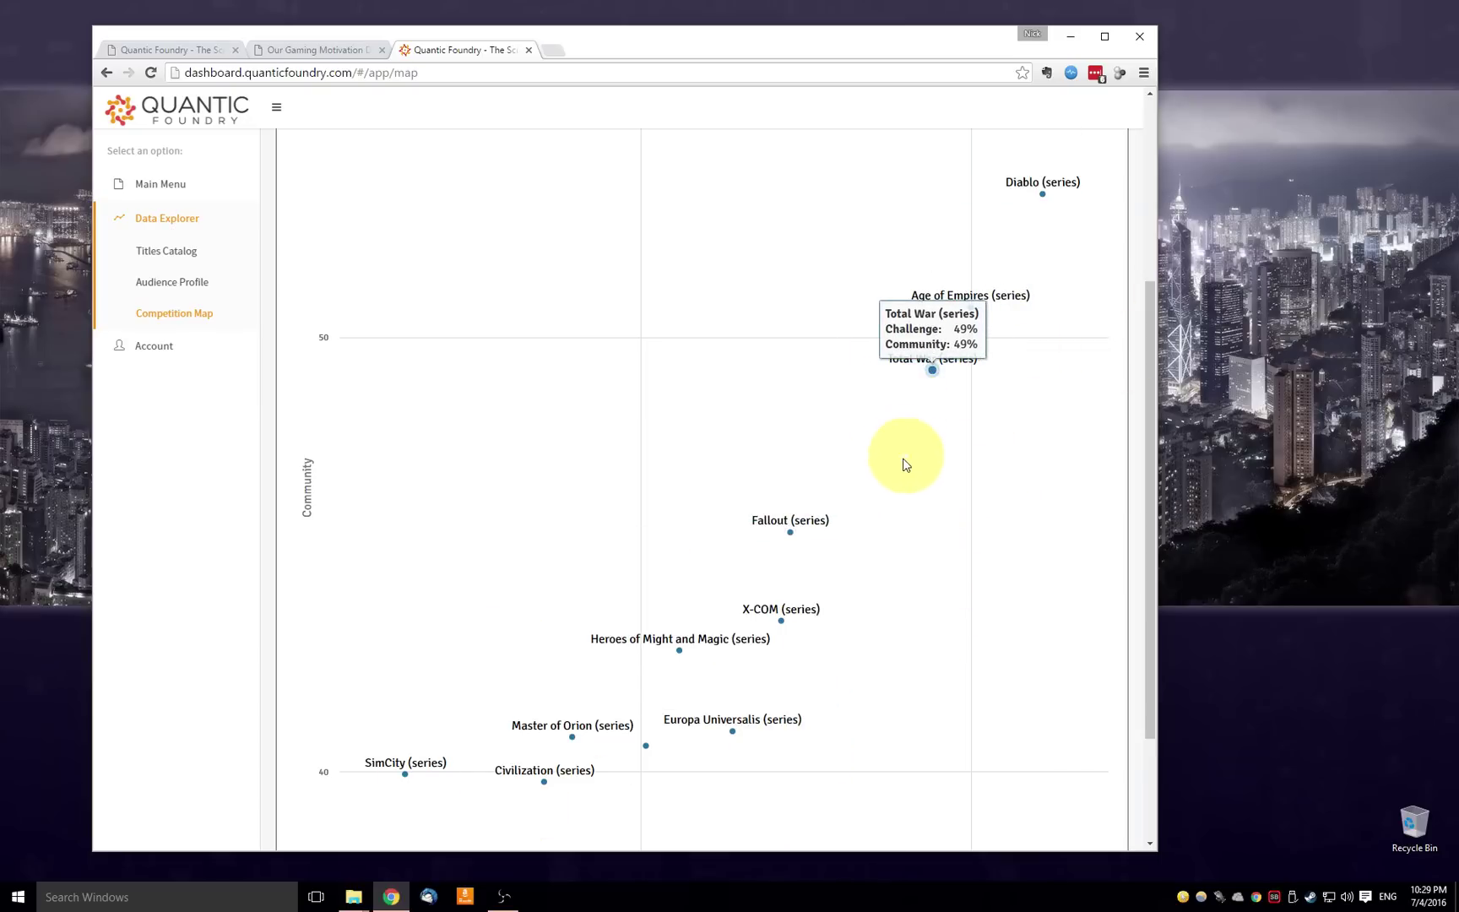
mouse_move(1090, 234)
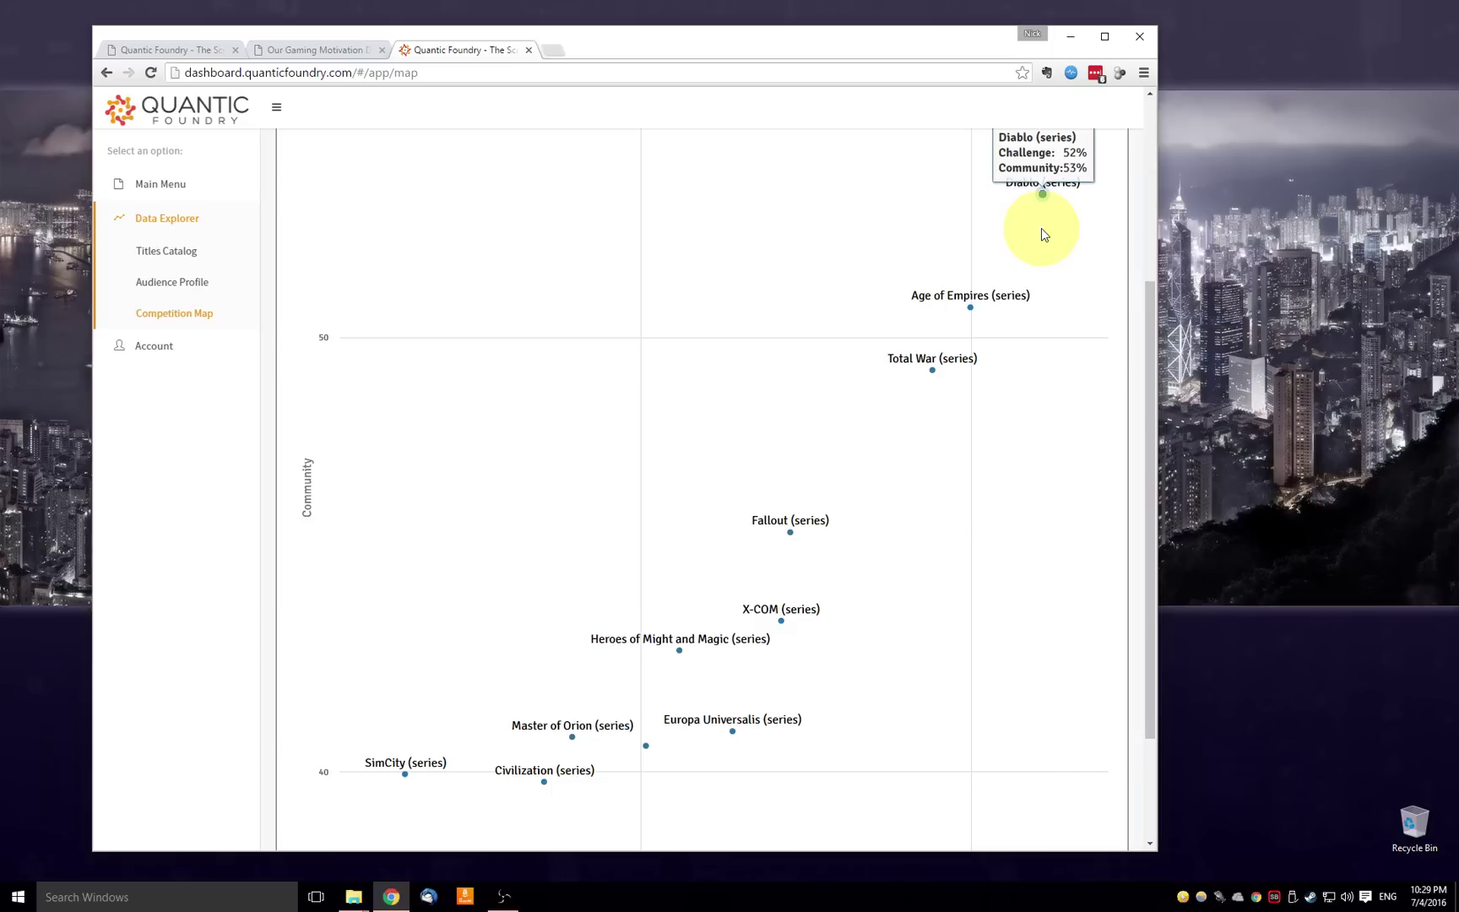
mouse_move(982, 519)
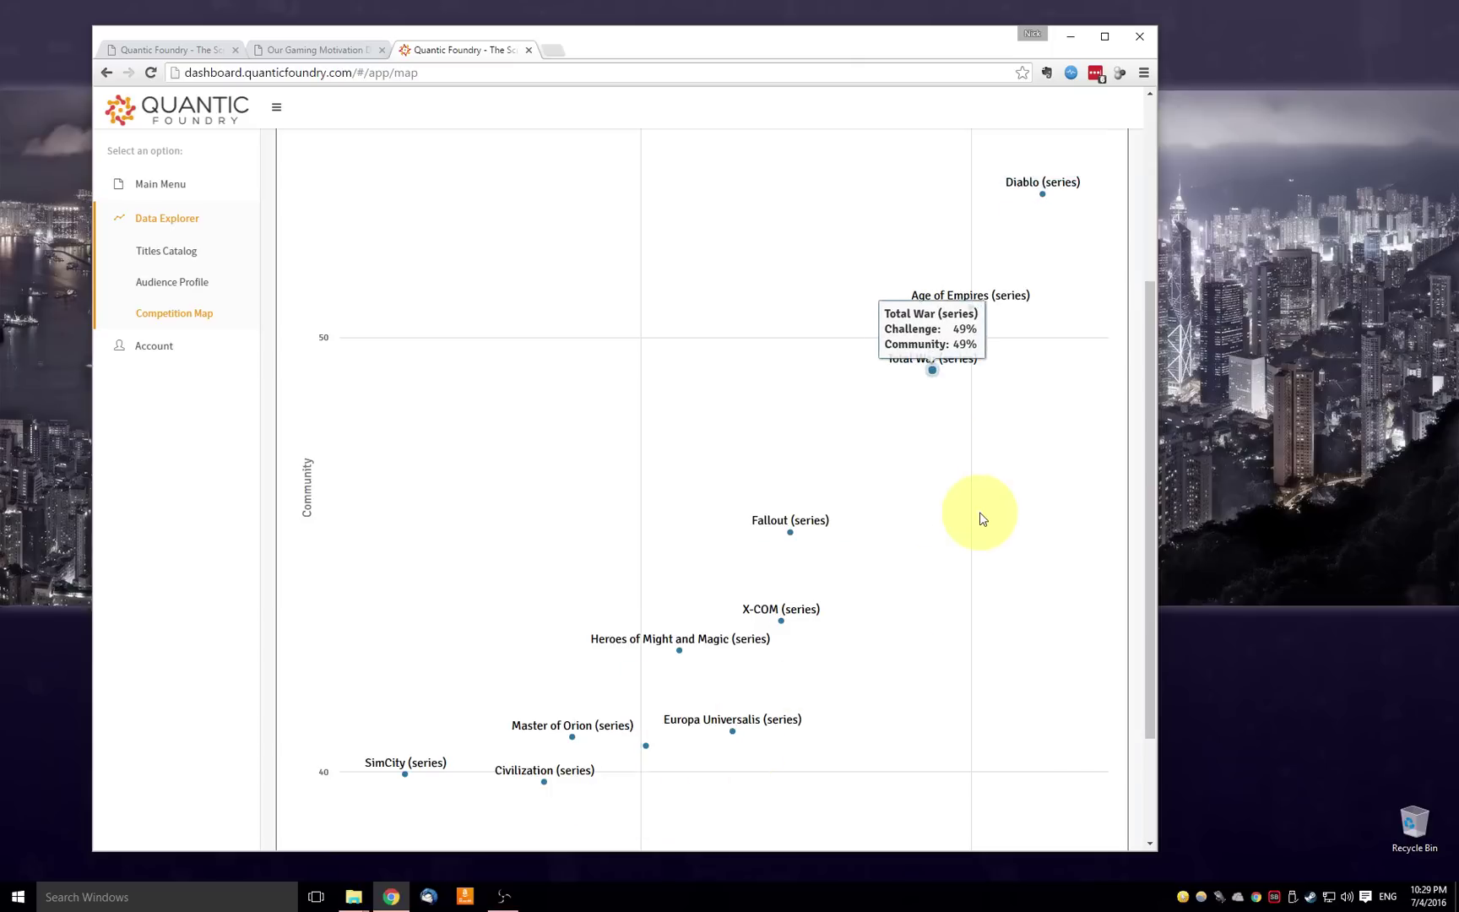
scroll(971, 515, up, 4)
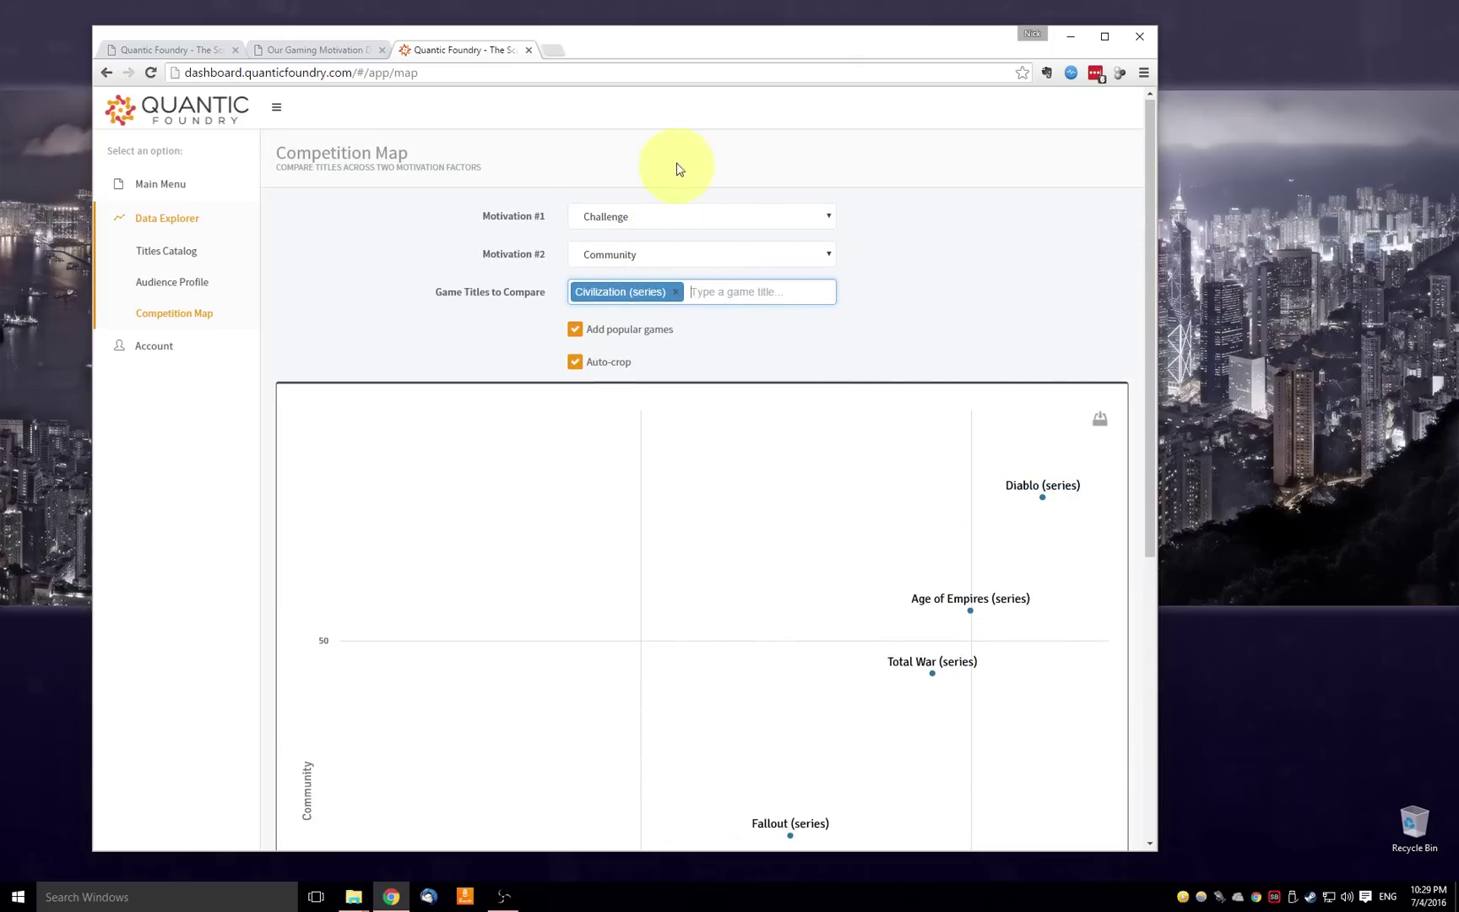
mouse_move(972, 449)
scroll(929, 473, down, 4)
mouse_move(814, 573)
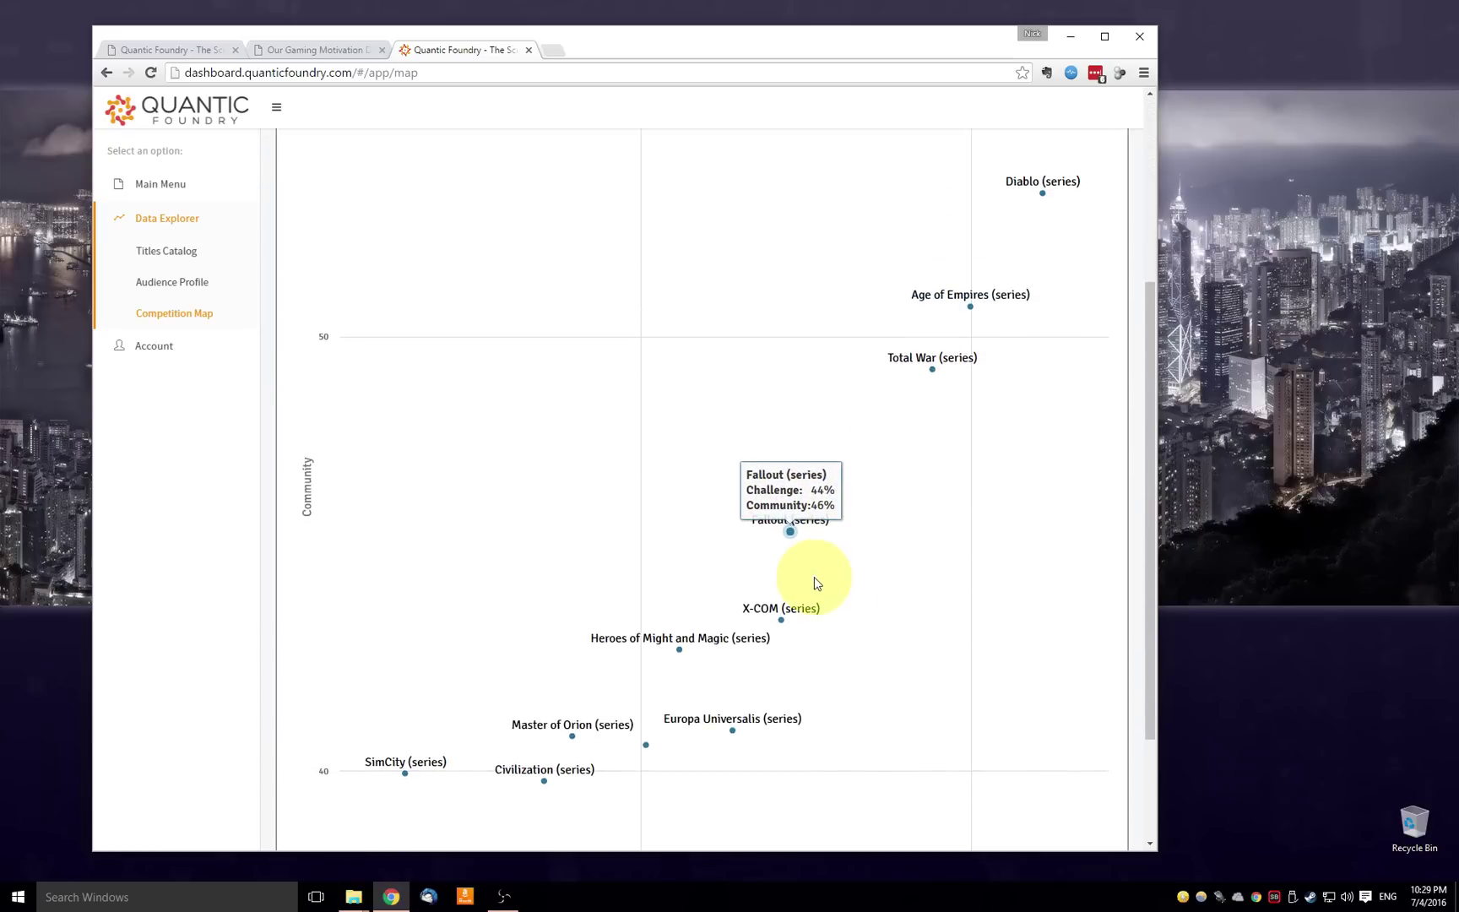
scroll(482, 407, up, 1)
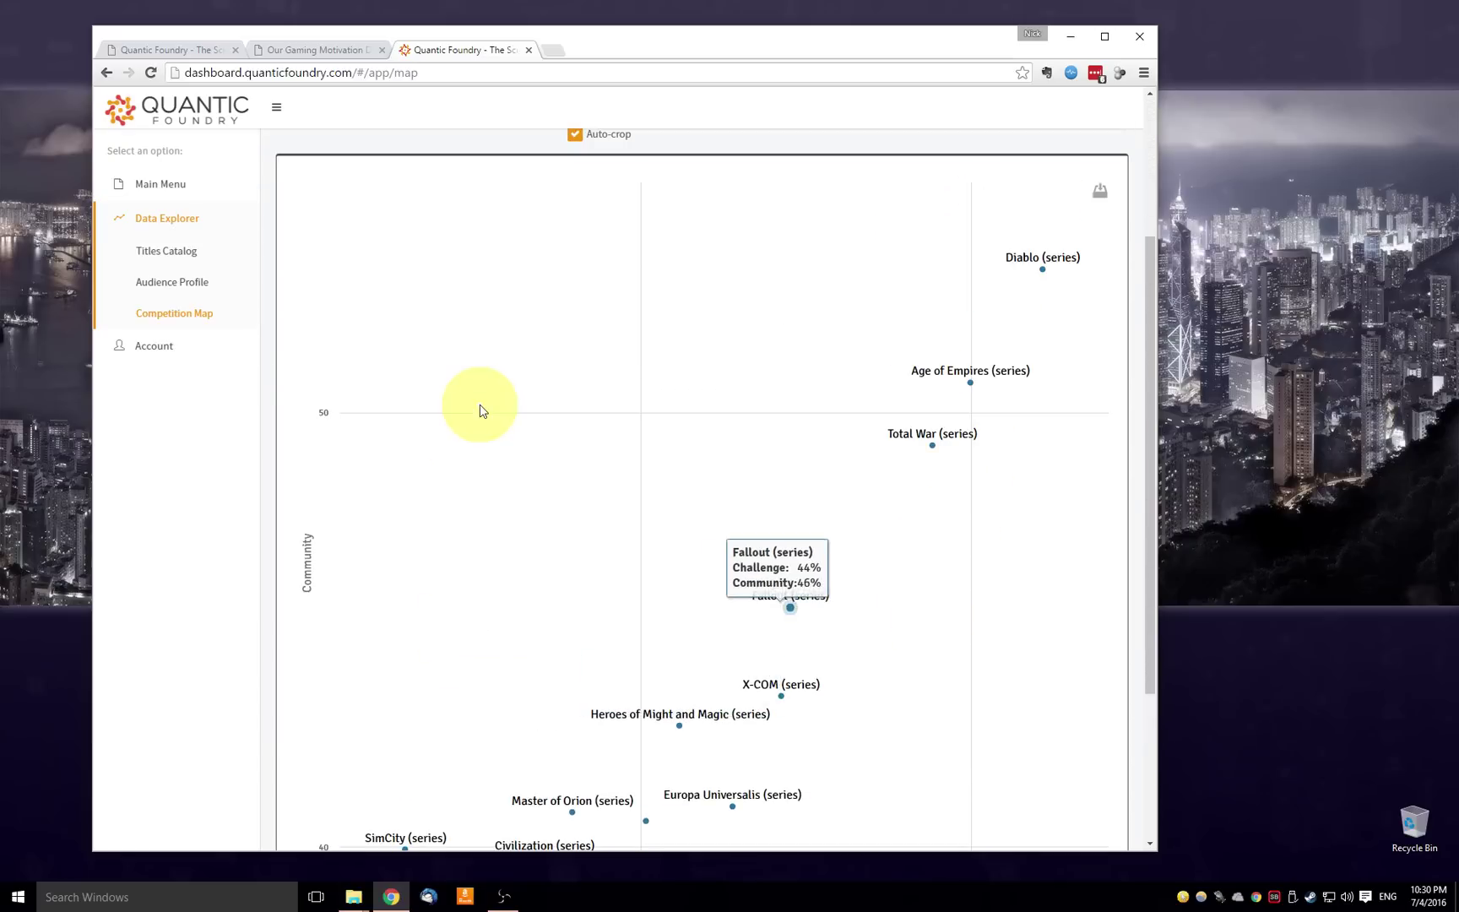
mouse_move(892, 249)
scroll(986, 592, down, 3)
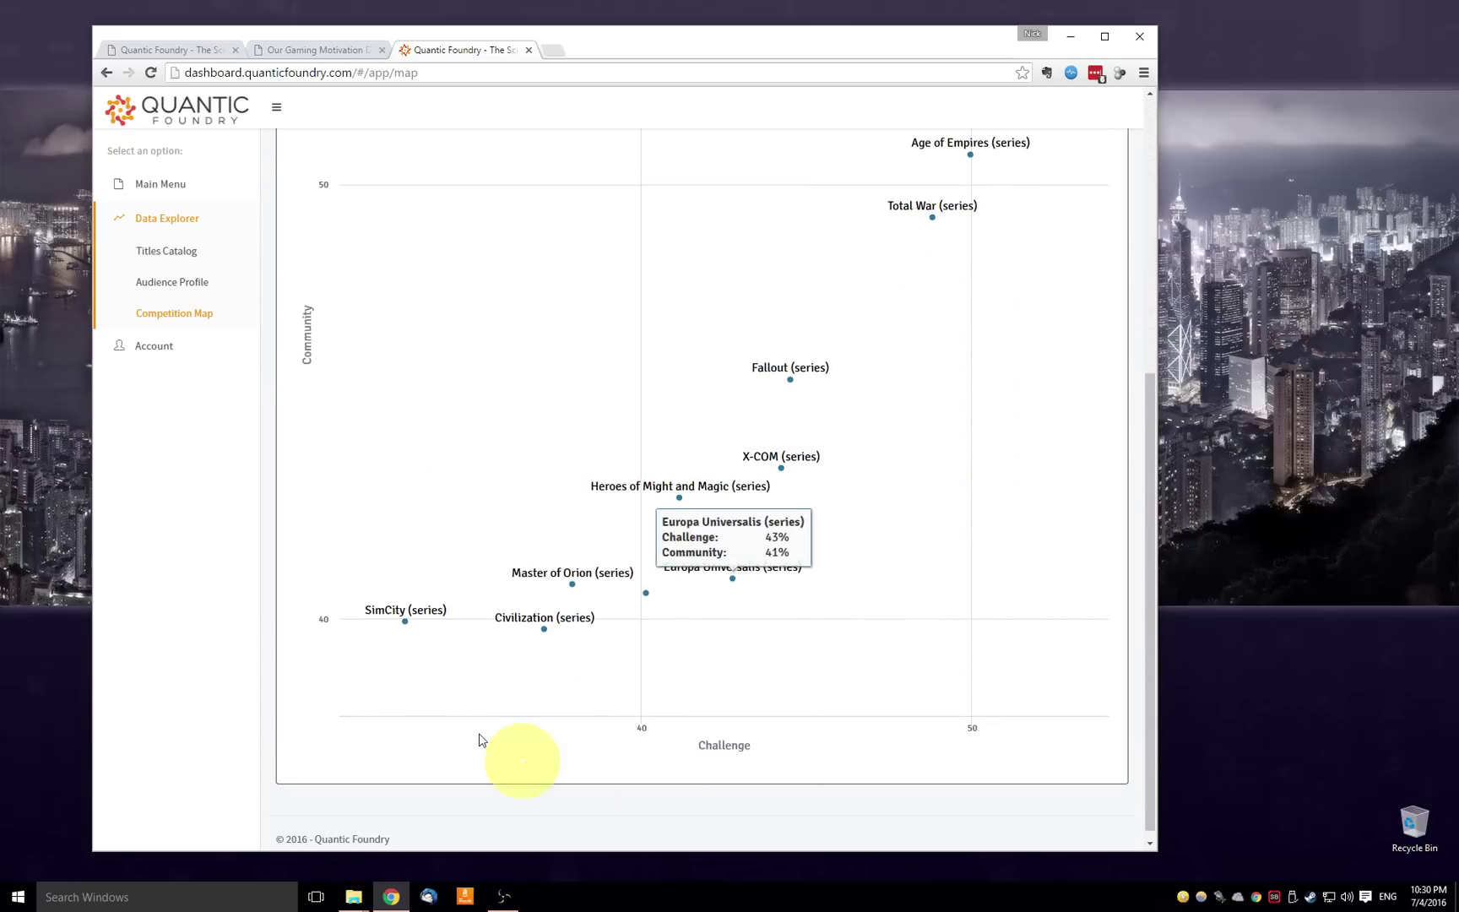
mouse_move(981, 596)
scroll(993, 569, up, 1)
scroll(991, 561, up, 5)
Set Motivation #1 to Strategy and Motivation #2 to Competition on the Competition Map
click(745, 217)
click(638, 396)
click(634, 254)
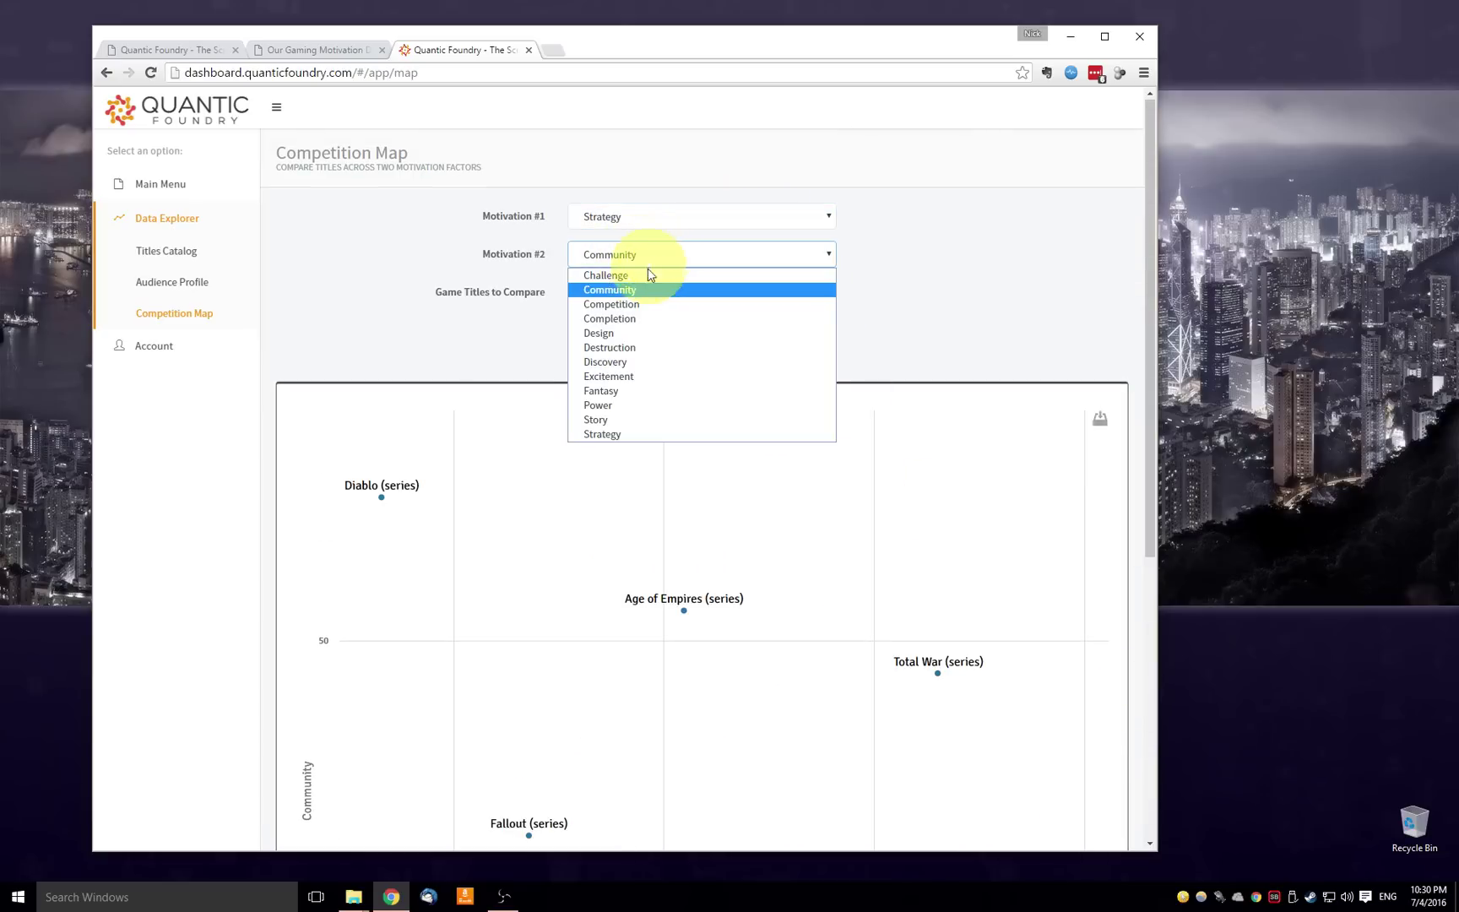
click(645, 305)
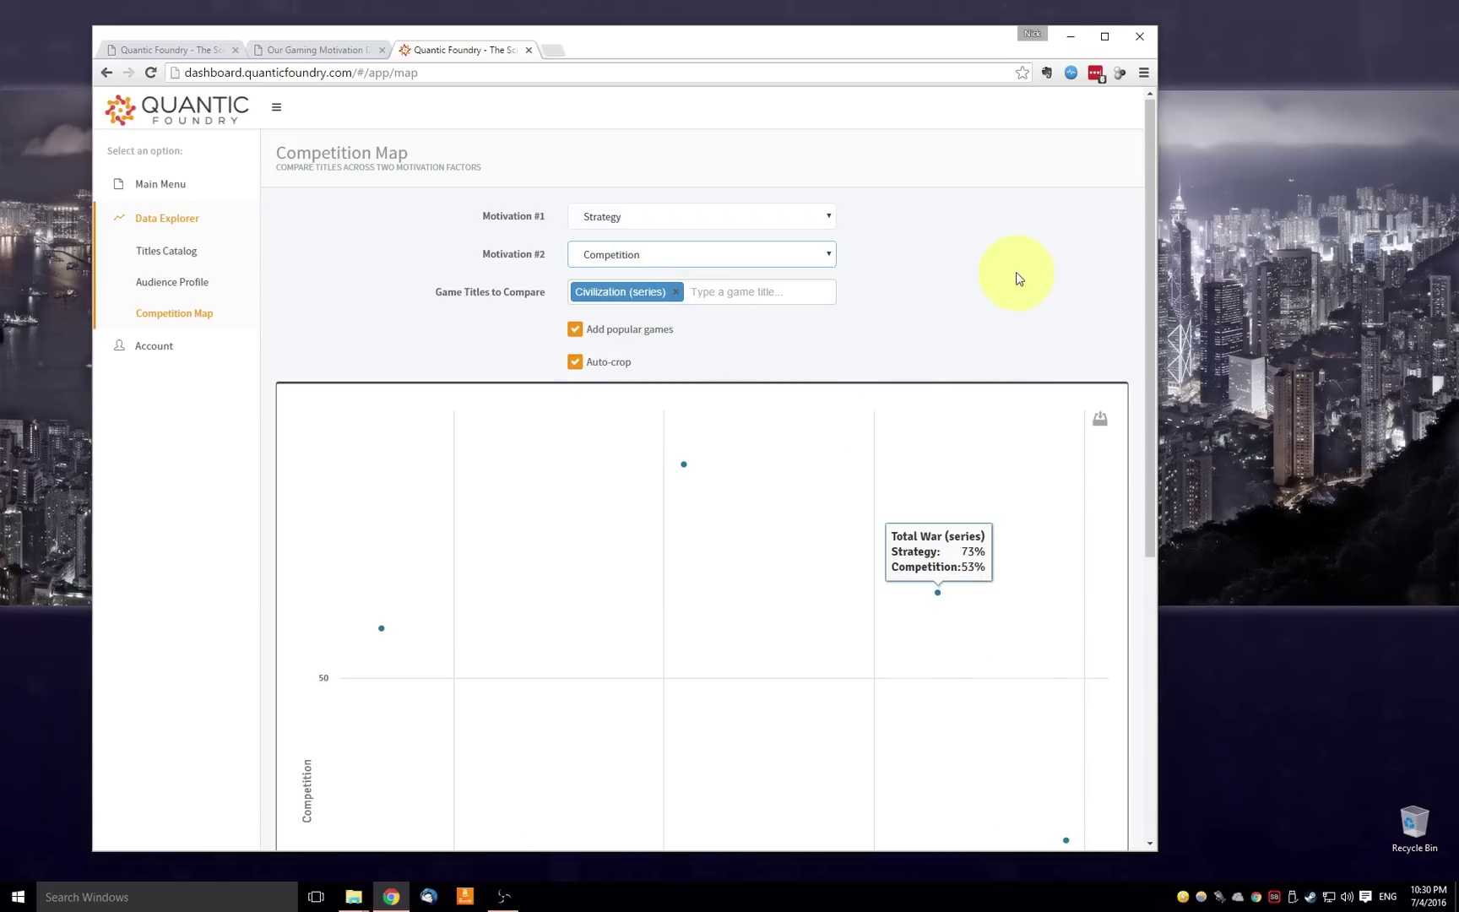
scroll(1049, 231, down, 5)
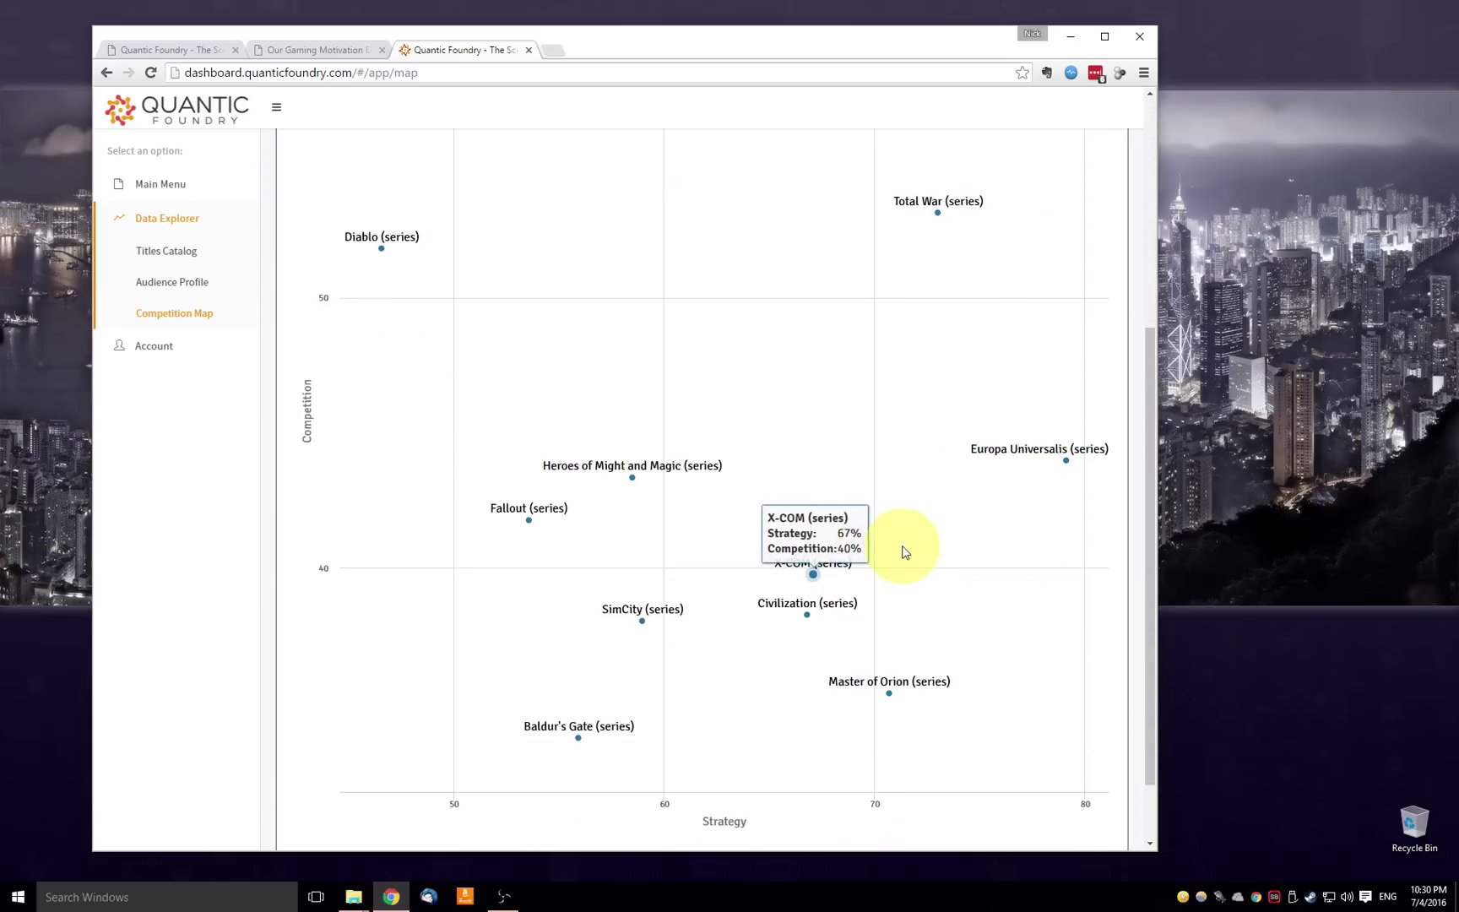
scroll(902, 550, up, 5)
Add StarCraft (series) to the comparison, plotted at 65% Strategy and 62% Competition
click(803, 290)
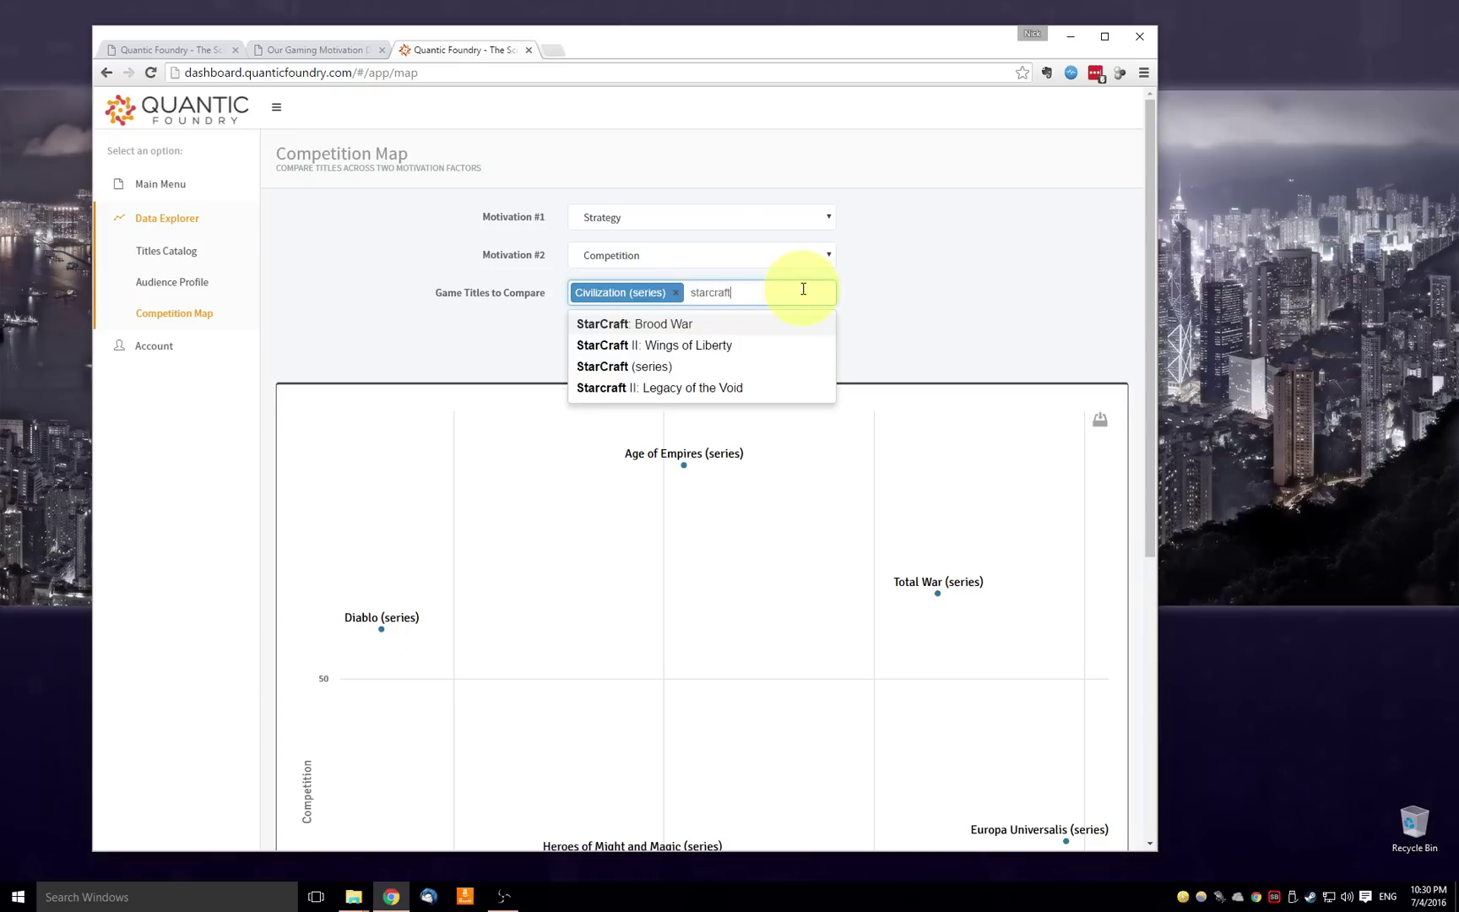
click(684, 366)
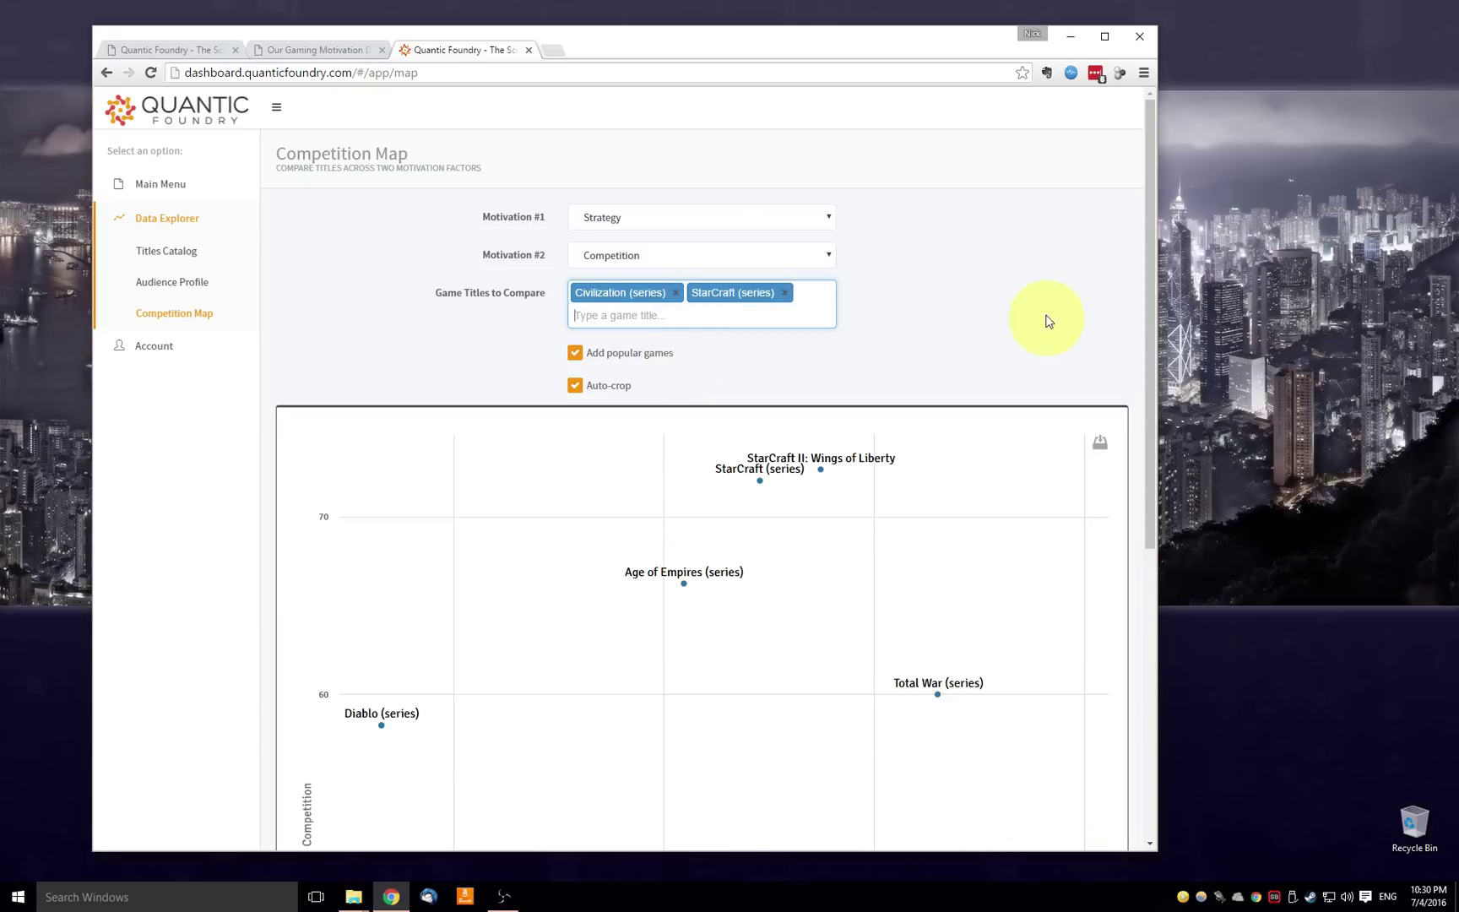
scroll(705, 566, down, 3)
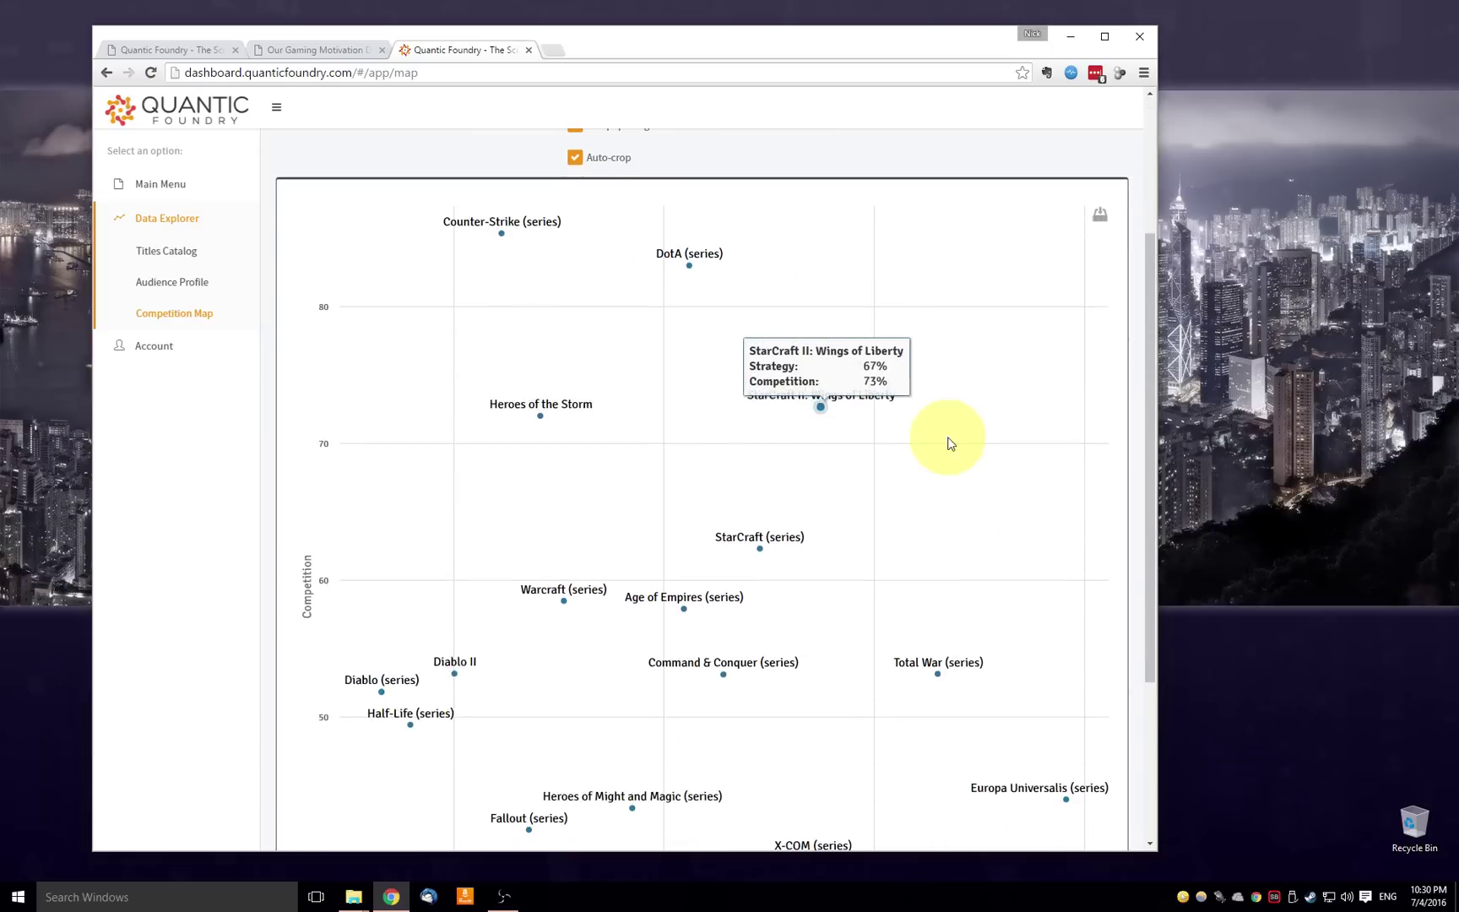
scroll(853, 407, down, 1)
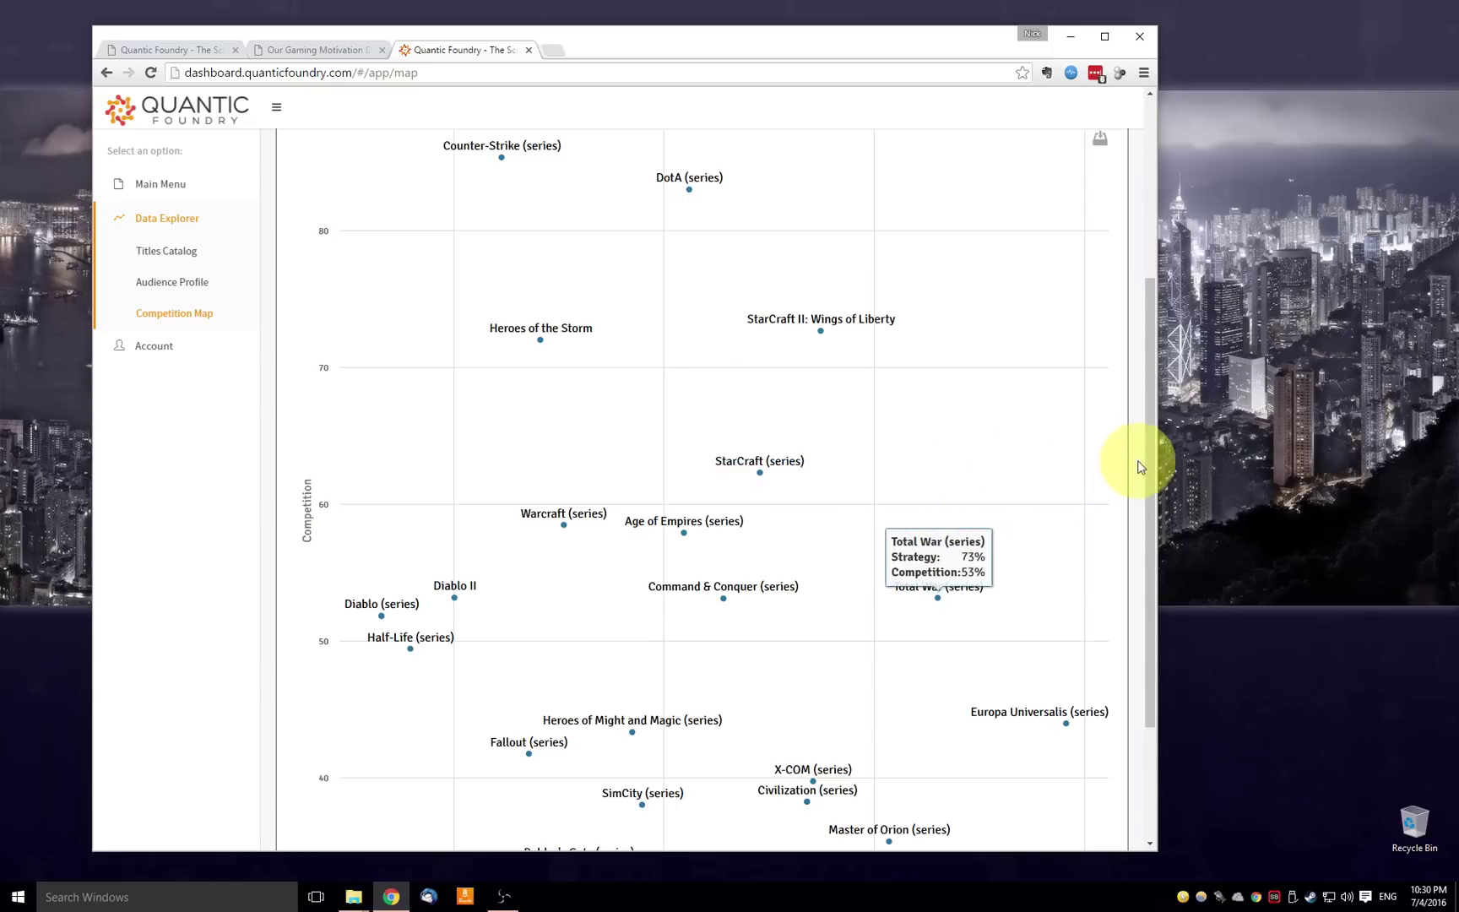
mouse_move(1147, 463)
mouse_down()
mouse_move(1141, 538)
mouse_move(1163, 465)
mouse_up()
mouse_move(743, 213)
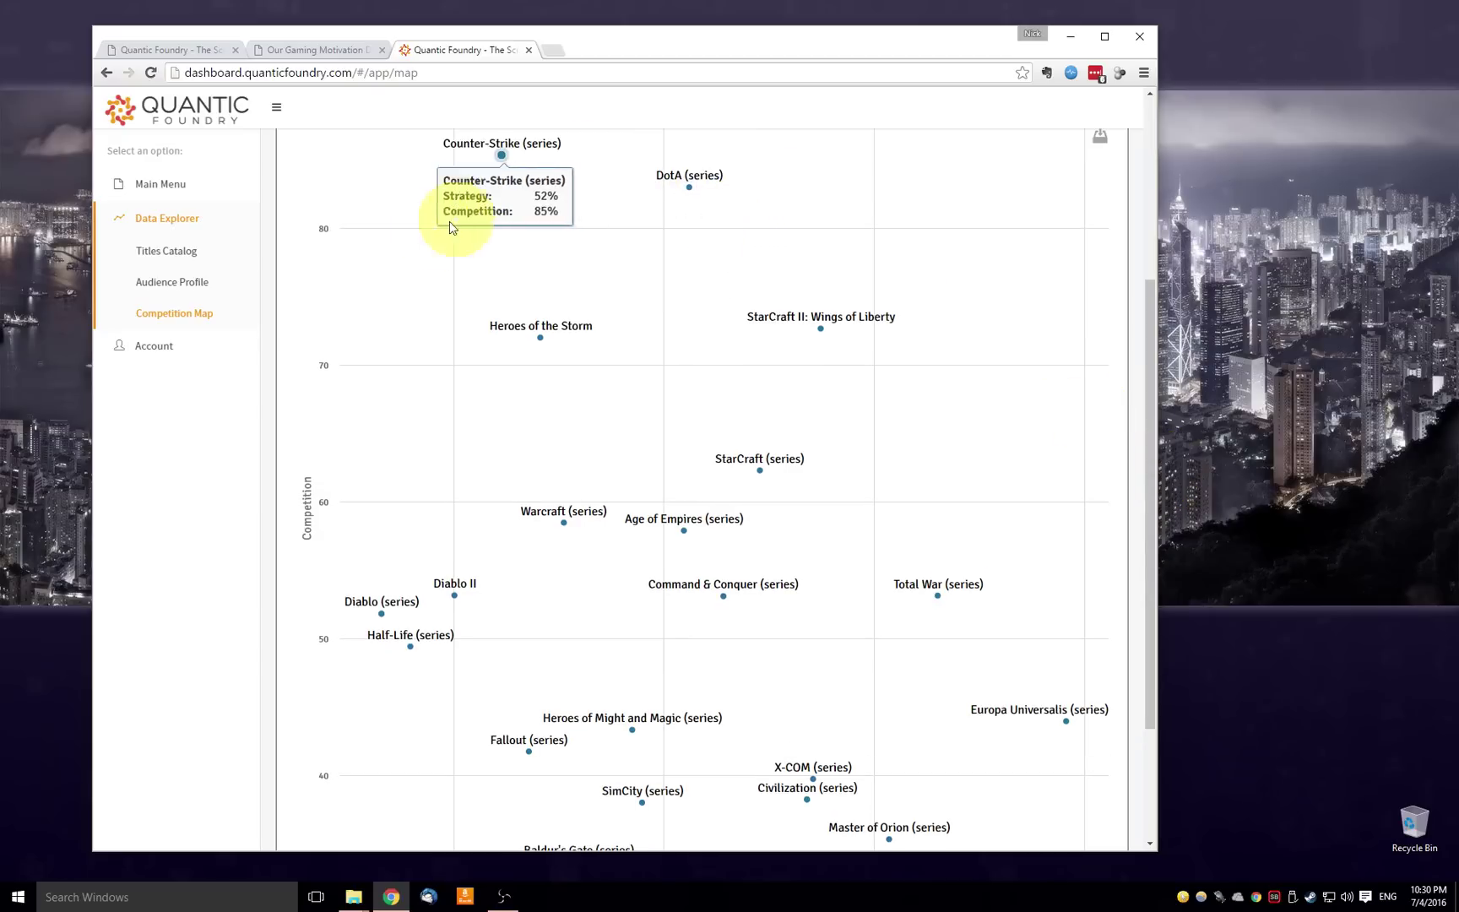
Return to the Main Menu welcome page citing 245,138 gamers and 1,301 titles
click(189, 188)
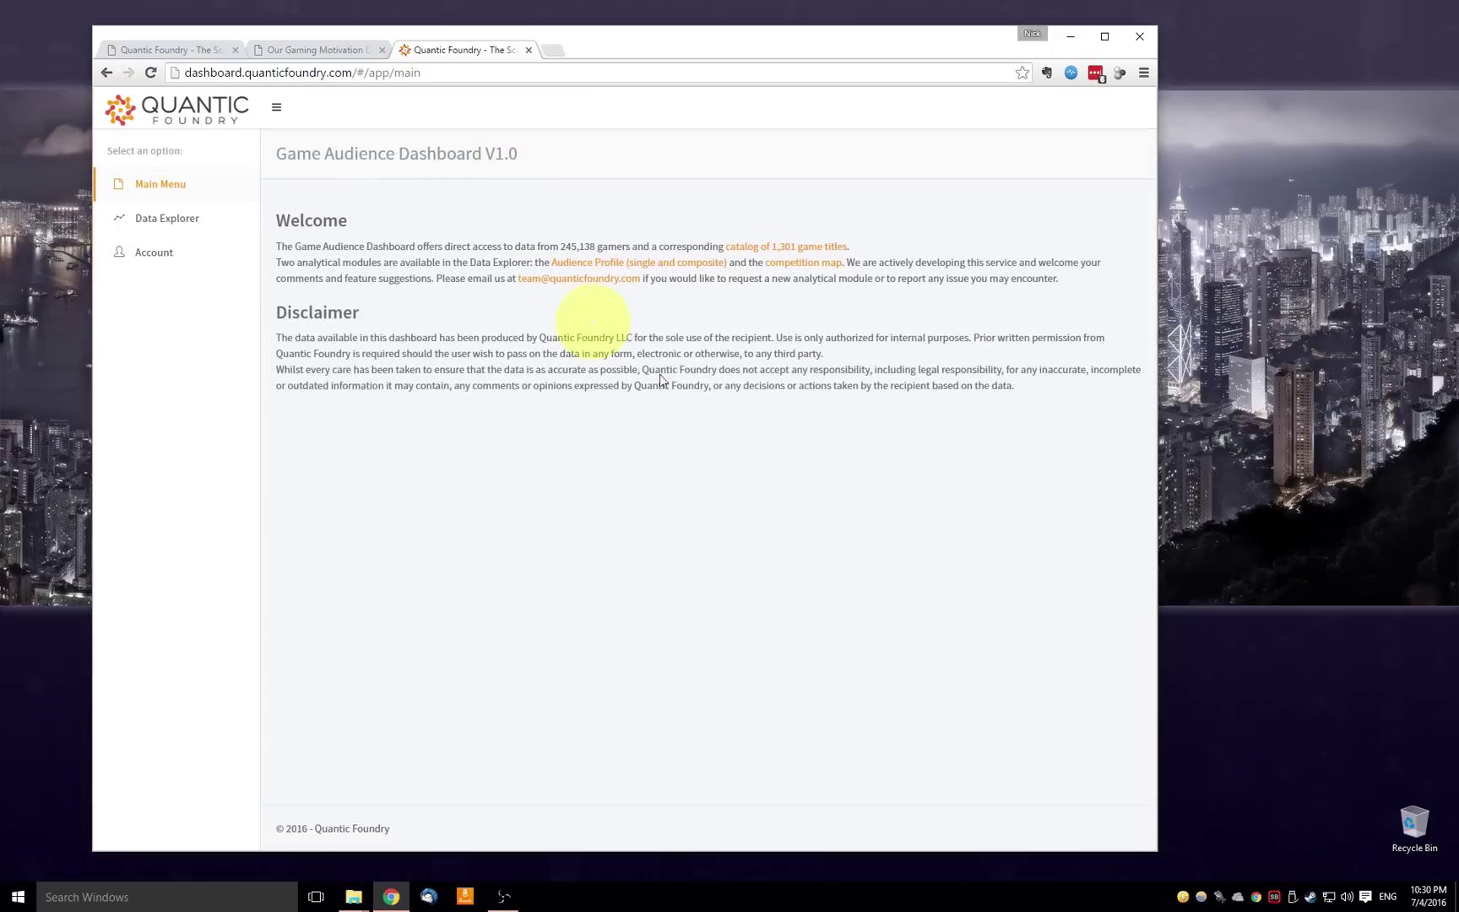